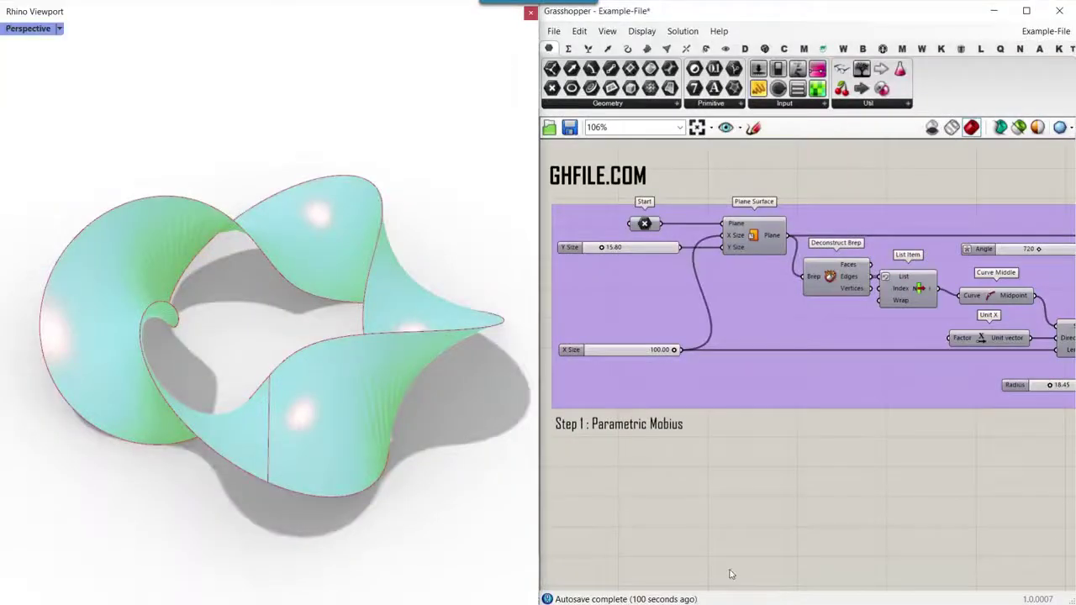
Step: Set the Y Size slider of the Plane Surface to 14.99
{"action": "mouse_move", "coordinate": [349, 416]}
{"action": "right_mouse_down"}
{"action": "mouse_move", "coordinate": [387, 365]}
{"action": "mouse_move", "coordinate": [359, 413]}
{"action": "right_mouse_up"}
{"action": "scroll", "coordinate": [588, 252], "scroll_direction": "up", "scroll_amount": 3}
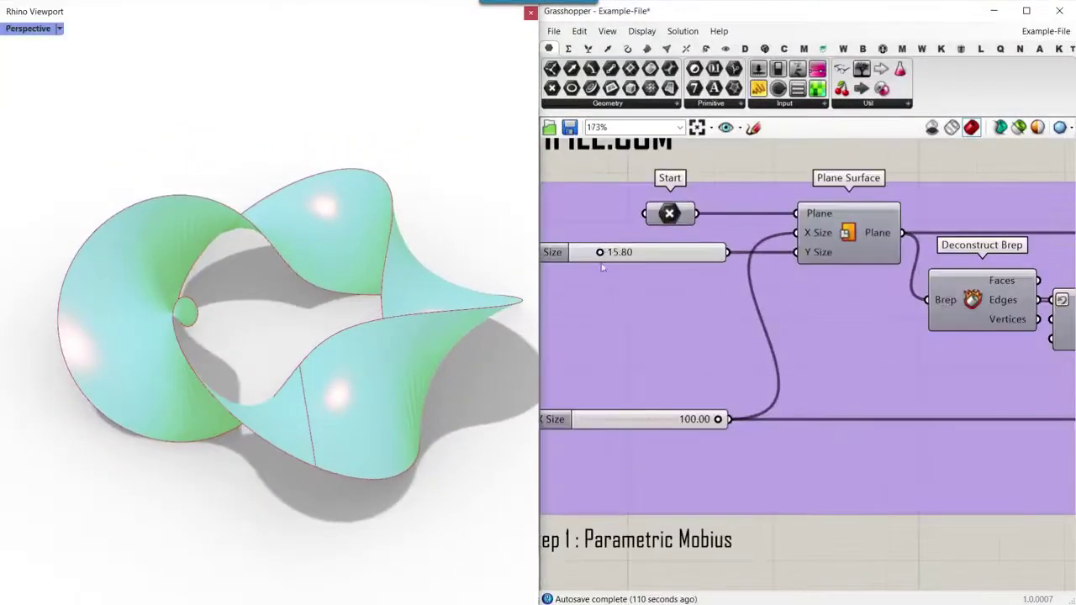
{"action": "mouse_move", "coordinate": [600, 253]}
{"action": "left_mouse_down"}
{"action": "mouse_move", "coordinate": [612, 252]}
{"action": "mouse_move", "coordinate": [583, 252]}
{"action": "mouse_move", "coordinate": [599, 254]}
{"action": "left_mouse_up"}
{"action": "mouse_move", "coordinate": [253, 317]}
{"action": "right_mouse_down"}
{"action": "mouse_move", "coordinate": [294, 254]}
{"action": "mouse_move", "coordinate": [228, 308]}
{"action": "mouse_move", "coordinate": [247, 320]}
{"action": "right_mouse_up"}
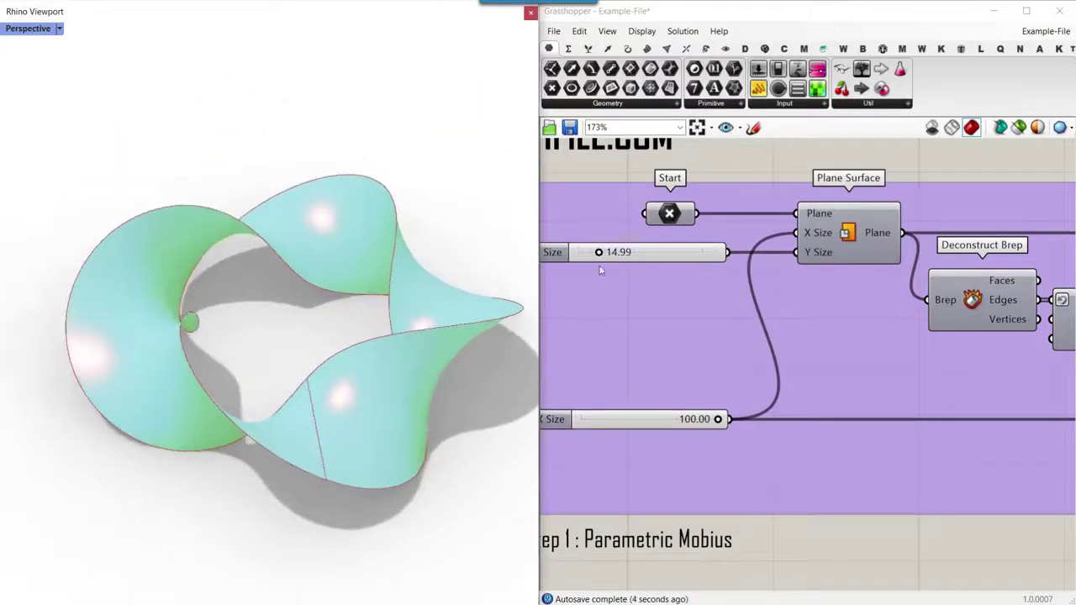
Step: Set the Twist component's Angle to 540 and the Circle's Radius to 18.87
{"action": "scroll", "coordinate": [761, 341], "scroll_direction": "down", "scroll_amount": 8}
{"action": "right_click_drag", "start_coordinate": [902, 324], "coordinate": [774, 363]}
{"action": "scroll", "coordinate": [775, 361], "scroll_direction": "up", "scroll_amount": 8}
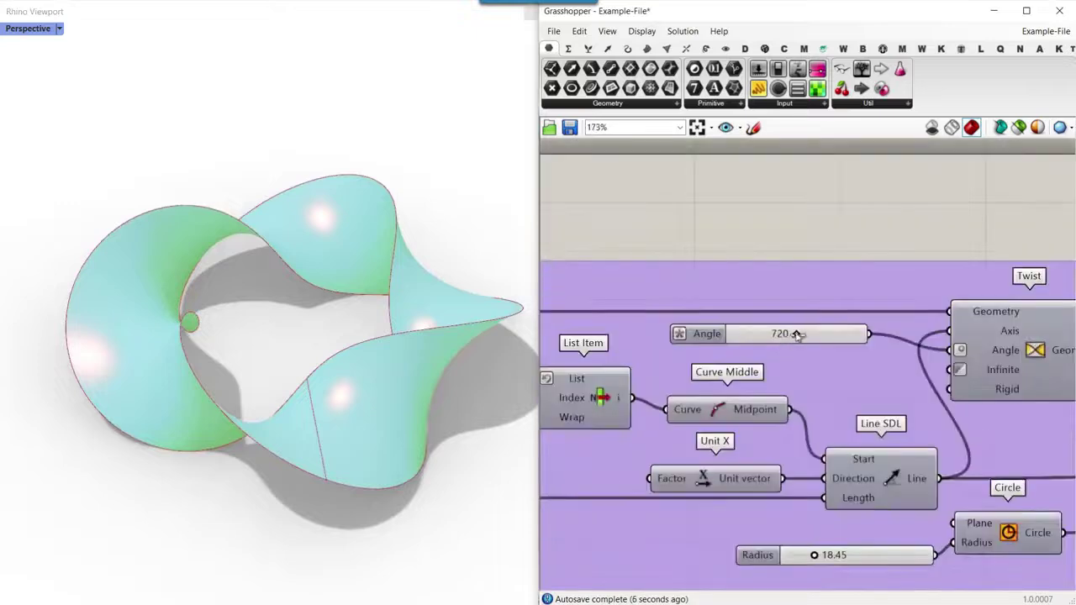
{"action": "mouse_move", "coordinate": [797, 333]}
{"action": "left_mouse_down"}
{"action": "mouse_move", "coordinate": [728, 335]}
{"action": "mouse_move", "coordinate": [783, 334]}
{"action": "left_mouse_up"}
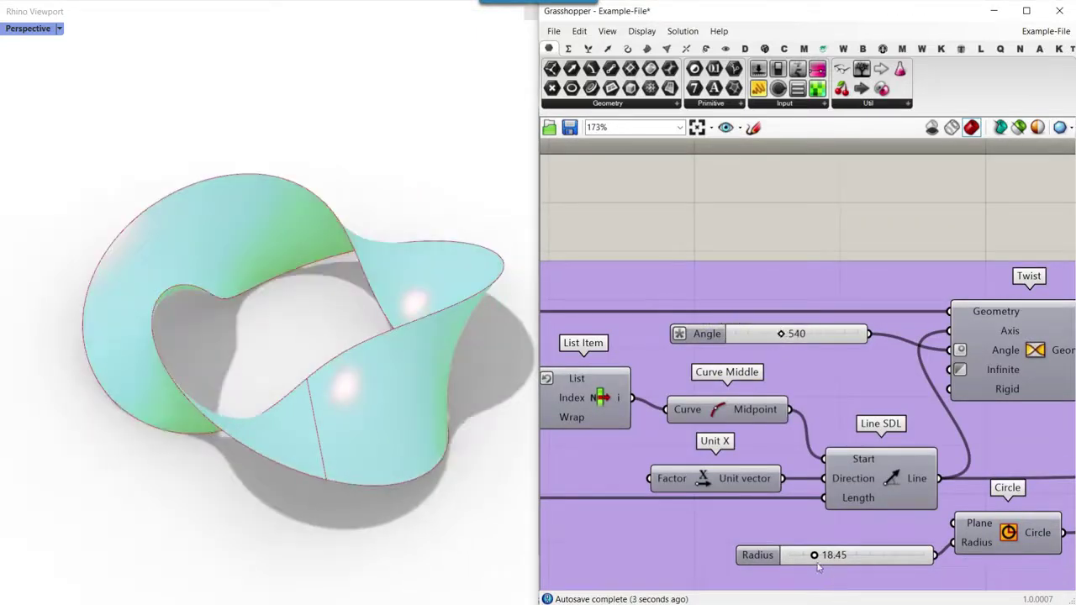
{"action": "left_click_drag", "start_coordinate": [814, 555], "coordinate": [816, 554]}
{"action": "scroll", "coordinate": [821, 407], "scroll_direction": "down", "scroll_amount": 3}
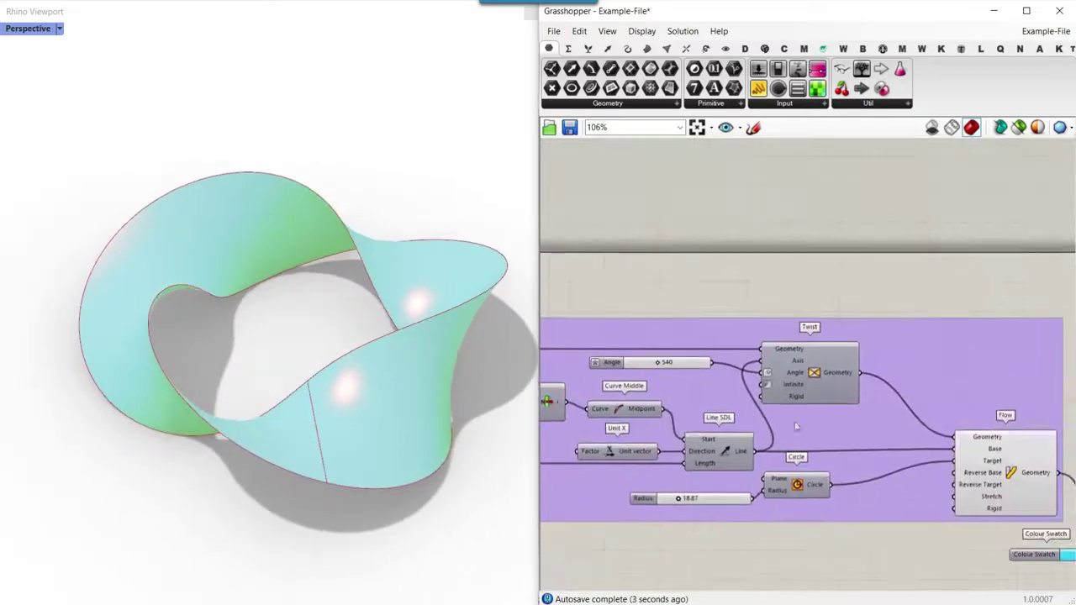
Step: Examine the Step 1 Parametric Mobius definition and the shape of the resulting twisted ring in the viewport
{"action": "scroll", "coordinate": [743, 420], "scroll_direction": "down", "scroll_amount": 4}
{"action": "right_click_drag", "start_coordinate": [609, 410], "coordinate": [668, 407]}
{"action": "scroll", "coordinate": [724, 407], "scroll_direction": "up", "scroll_amount": 4}
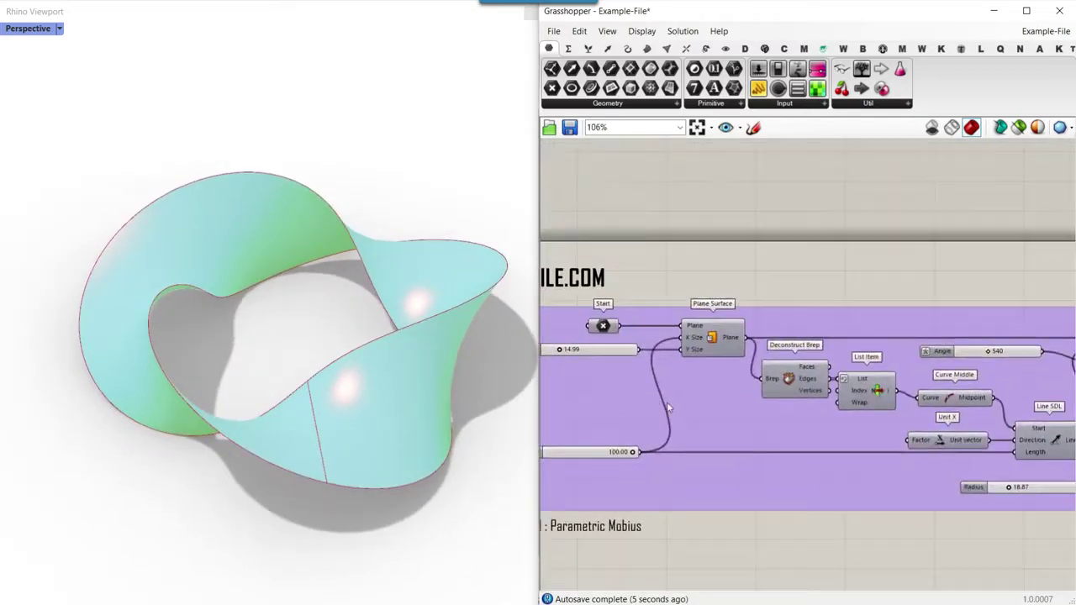
{"action": "scroll", "coordinate": [669, 407], "scroll_direction": "down", "scroll_amount": 2}
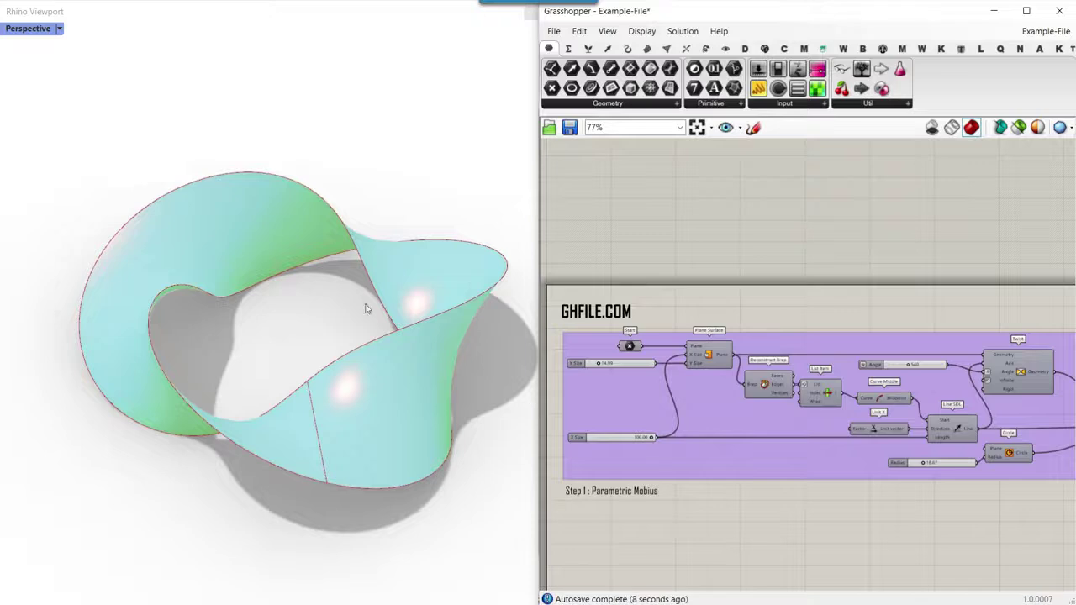
{"action": "scroll", "coordinate": [324, 279], "scroll_direction": "down", "scroll_amount": 2}
{"action": "right_click_drag", "start_coordinate": [328, 303], "coordinate": [311, 322]}
{"action": "scroll", "coordinate": [326, 290], "scroll_direction": "down", "scroll_amount": 4}
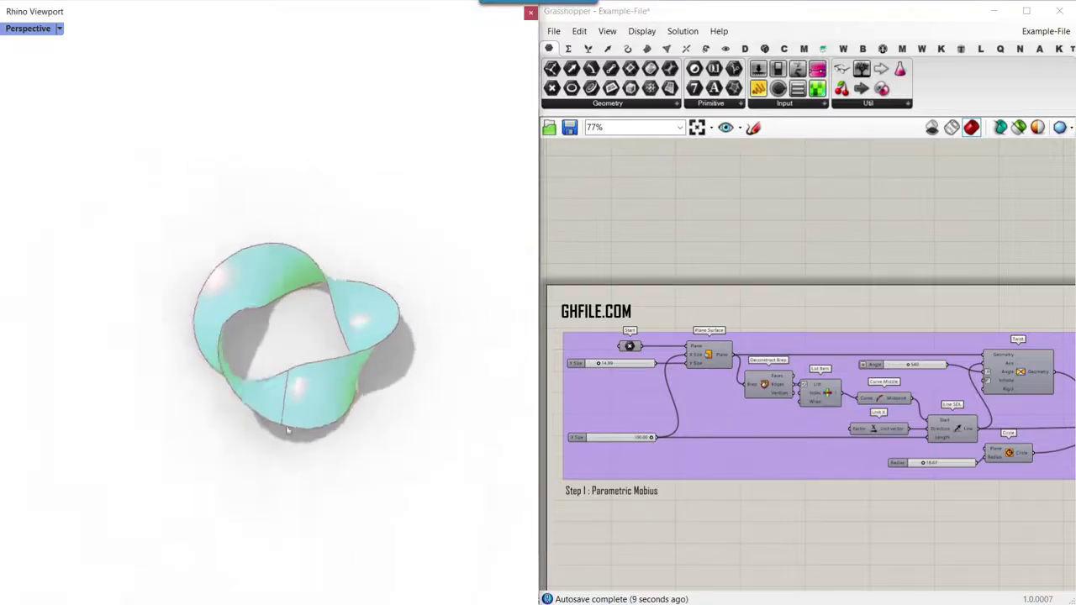
{"action": "scroll", "coordinate": [287, 430], "scroll_direction": "up", "scroll_amount": 3}
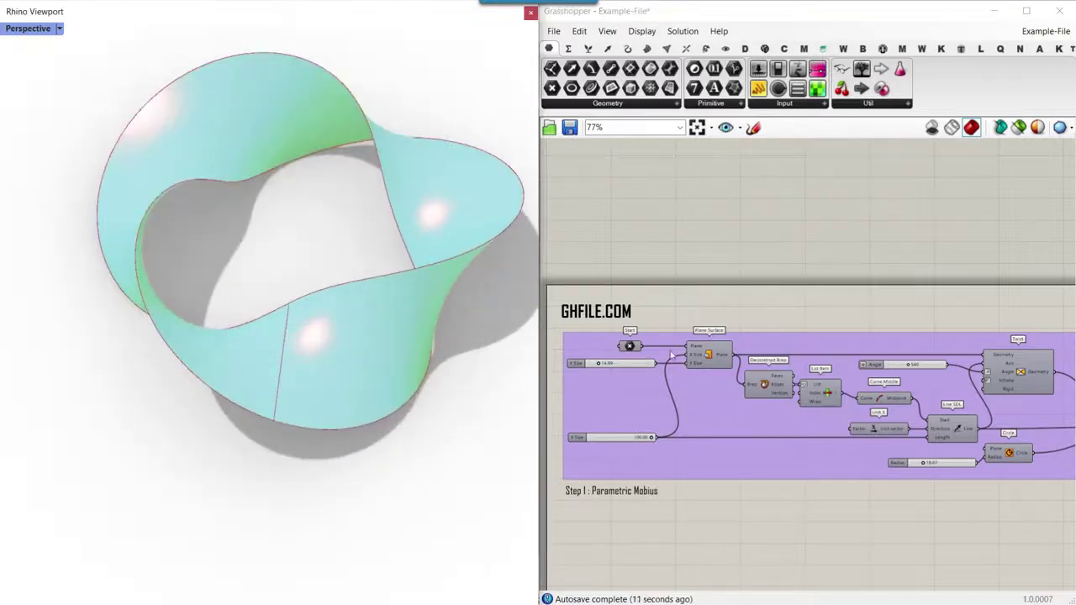
Step: Turn off the preview of the Flow output components and switch the Perspective viewport to Shaded display
{"action": "scroll", "coordinate": [656, 356], "scroll_direction": "down", "scroll_amount": 10}
{"action": "left_click_drag", "start_coordinate": [799, 421], "coordinate": [715, 319]}
{"action": "right_click", "coordinate": [715, 300]}
{"action": "left_click", "coordinate": [741, 319]}
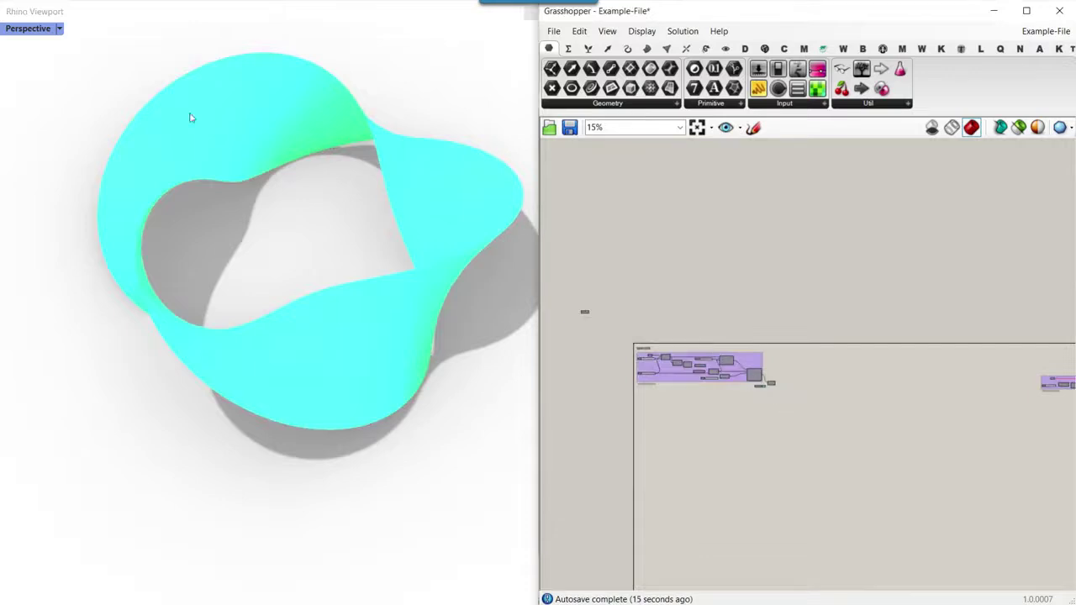
{"action": "left_click", "coordinate": [28, 29]}
{"action": "left_click", "coordinate": [29, 88]}
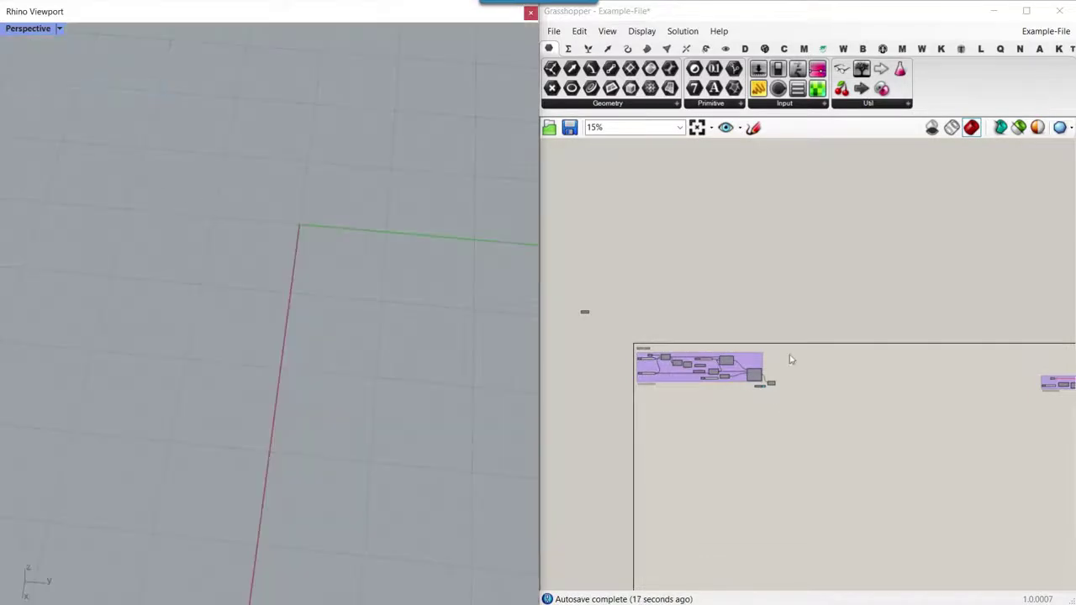
Step: Turn on the preview of the Plane Surface component and view the flat strip in the viewport
{"action": "scroll", "coordinate": [658, 366], "scroll_direction": "up", "scroll_amount": 3}
{"action": "scroll", "coordinate": [658, 371], "scroll_direction": "up", "scroll_amount": 5}
{"action": "right_click", "coordinate": [691, 292]}
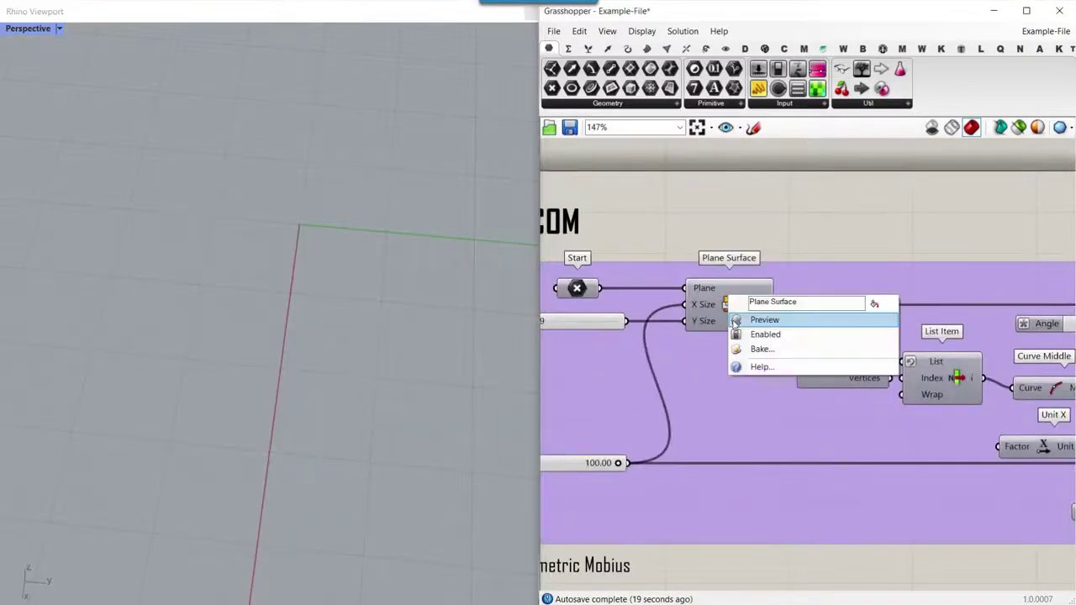
{"action": "left_click", "coordinate": [723, 318]}
{"action": "scroll", "coordinate": [212, 360], "scroll_direction": "down", "scroll_amount": 8}
{"action": "scroll", "coordinate": [144, 444], "scroll_direction": "up", "scroll_amount": 6}
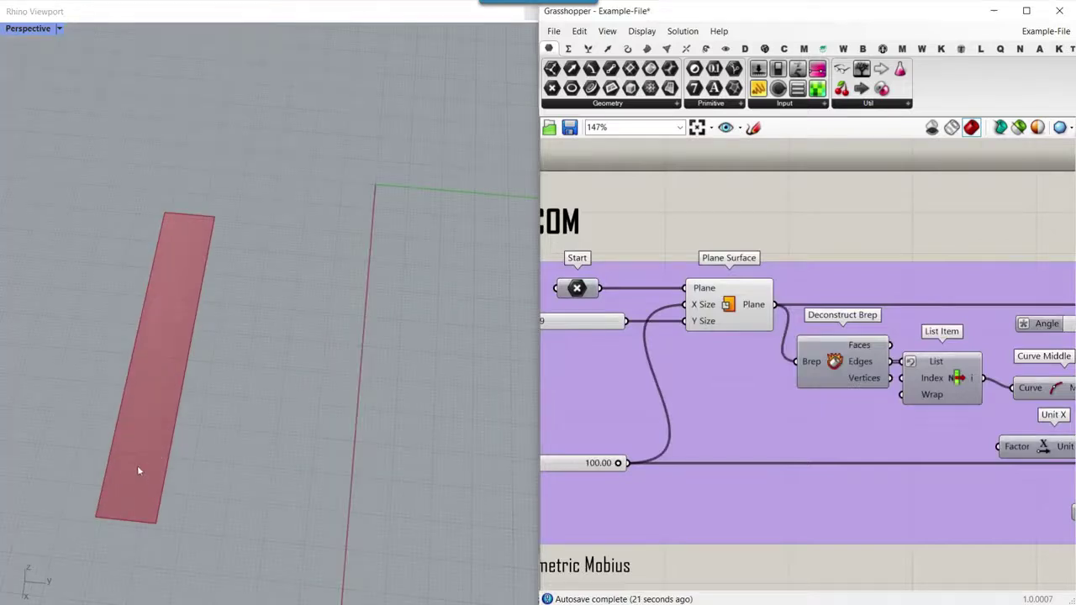
{"action": "right_click_drag", "start_coordinate": [140, 465], "coordinate": [399, 327], "text": "shift"}
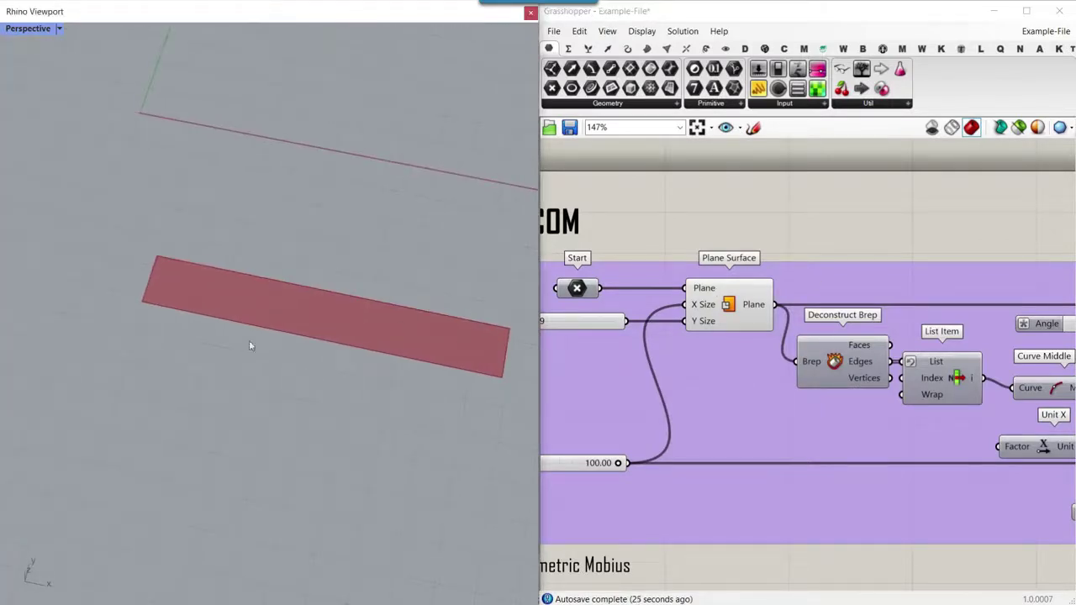
Step: Turn on the preview of the Twist component and inspect the twisted strip up close
{"action": "right_click_drag", "start_coordinate": [848, 362], "coordinate": [622, 363]}
{"action": "scroll", "coordinate": [622, 363], "scroll_direction": "down", "scroll_amount": 3}
{"action": "scroll", "coordinate": [916, 360], "scroll_direction": "up", "scroll_amount": 4}
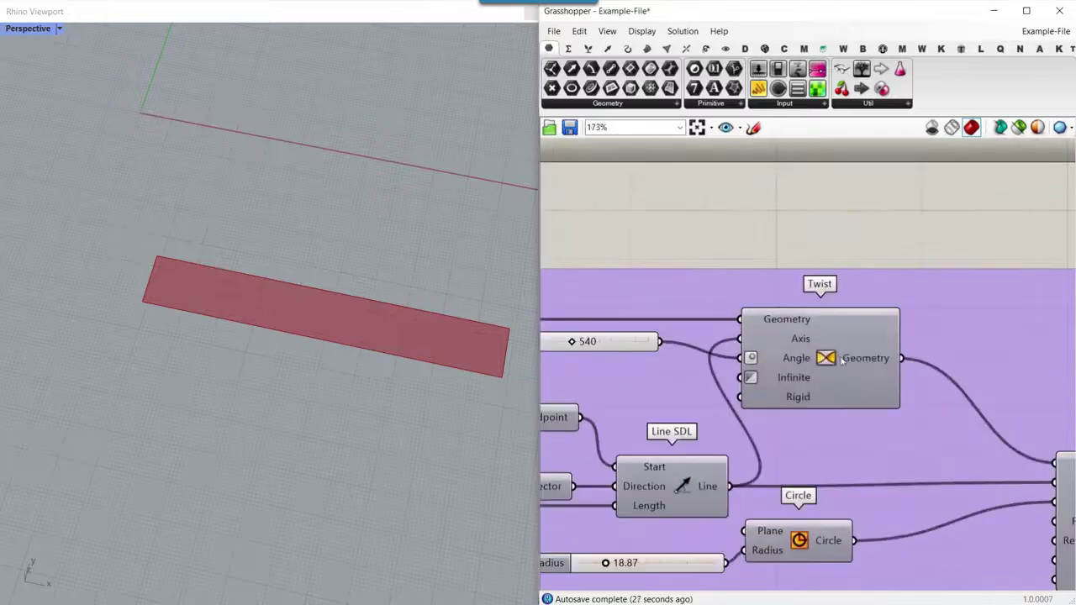
{"action": "right_click", "coordinate": [823, 351]}
{"action": "left_click", "coordinate": [839, 375]}
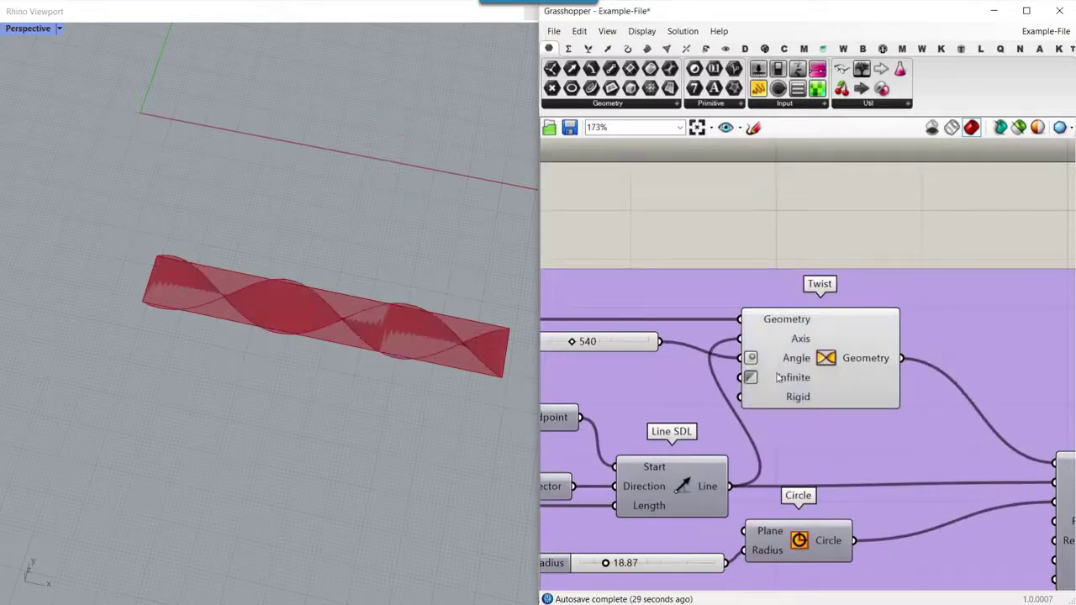
{"action": "right_click_drag", "start_coordinate": [668, 372], "coordinate": [782, 380]}
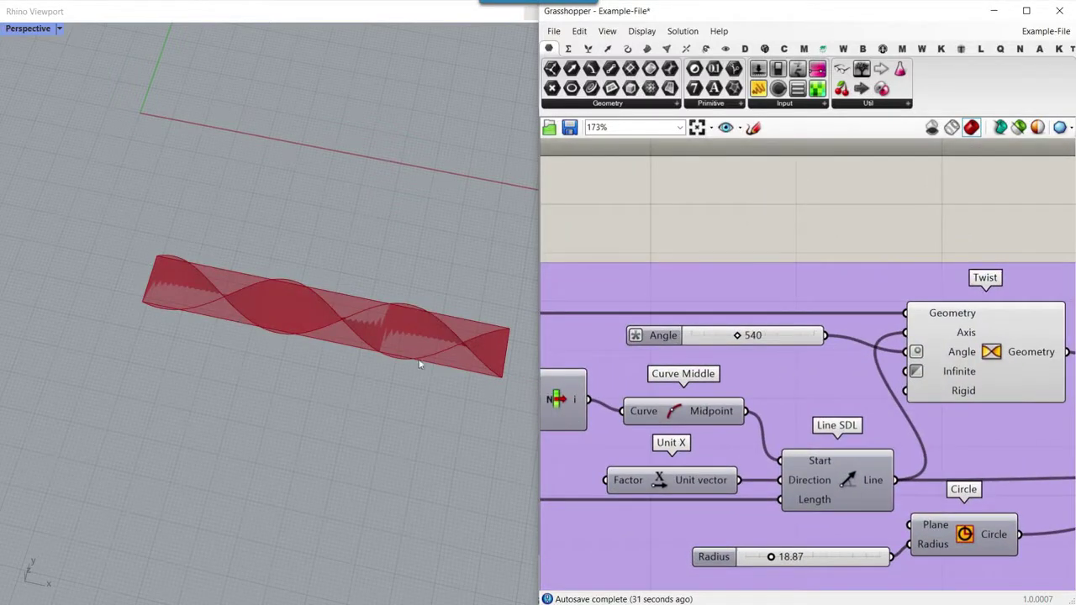
{"action": "right_click_drag", "start_coordinate": [370, 377], "coordinate": [285, 335]}
{"action": "scroll", "coordinate": [250, 239], "scroll_direction": "up", "scroll_amount": 4}
{"action": "right_click_drag", "start_coordinate": [241, 241], "coordinate": [261, 336]}
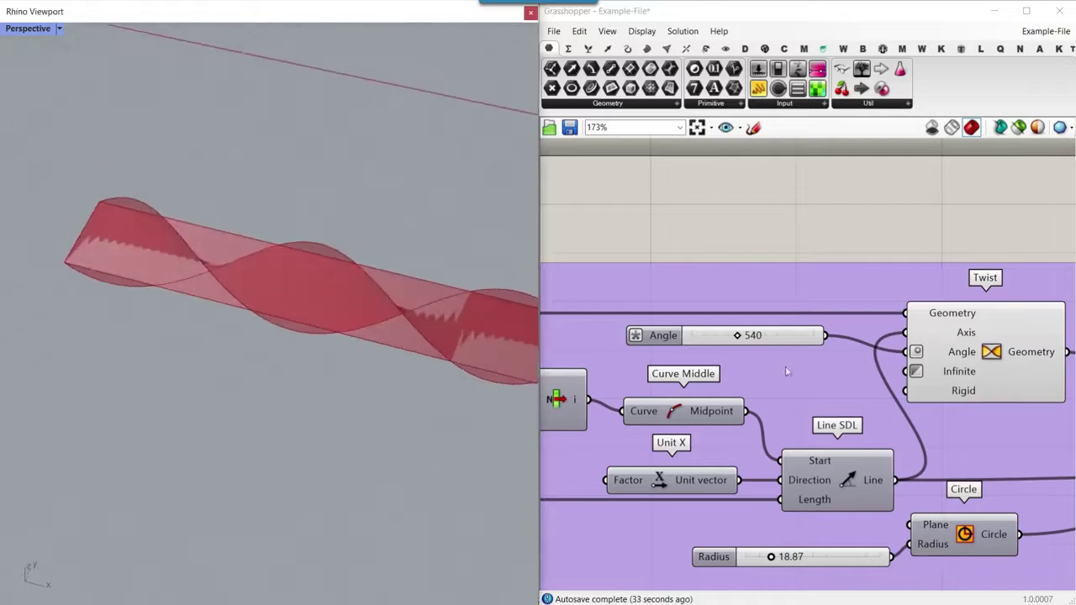
Step: Turn off the preview of the Plane Surface component
{"action": "scroll", "coordinate": [786, 371], "scroll_direction": "down", "scroll_amount": 4}
{"action": "scroll", "coordinate": [626, 328], "scroll_direction": "up", "scroll_amount": 2}
{"action": "right_click", "coordinate": [634, 323]}
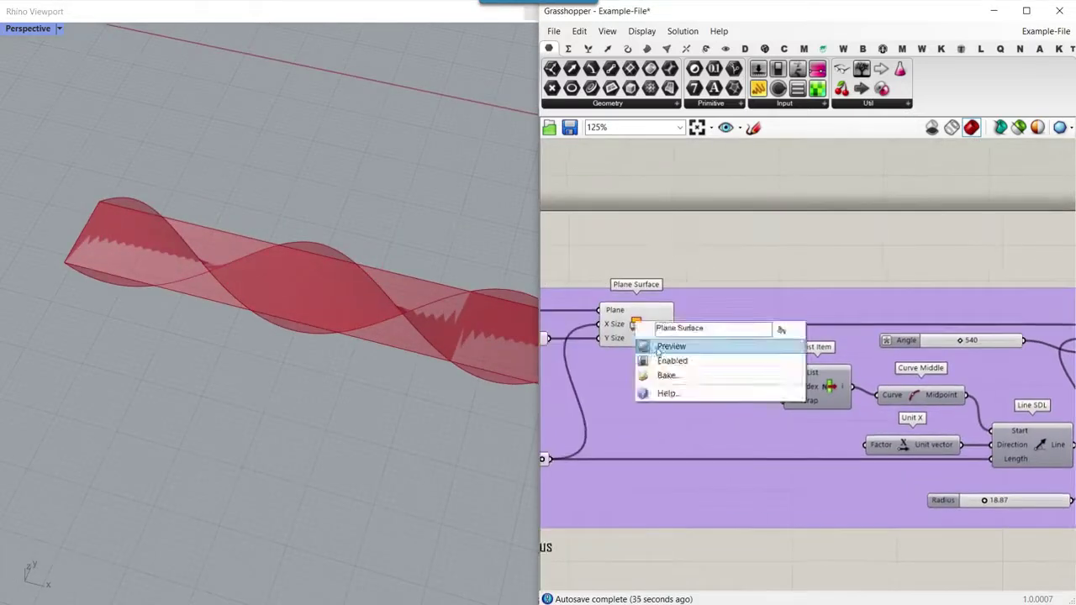
{"action": "left_click", "coordinate": [656, 346]}
Step: Set the Twist component's Angle slider to 0 to show the strip untwisted
{"action": "right_click_drag", "start_coordinate": [864, 367], "coordinate": [693, 362]}
{"action": "scroll", "coordinate": [744, 351], "scroll_direction": "up", "scroll_amount": 4}
{"action": "left_click_drag", "start_coordinate": [794, 334], "coordinate": [730, 334]}
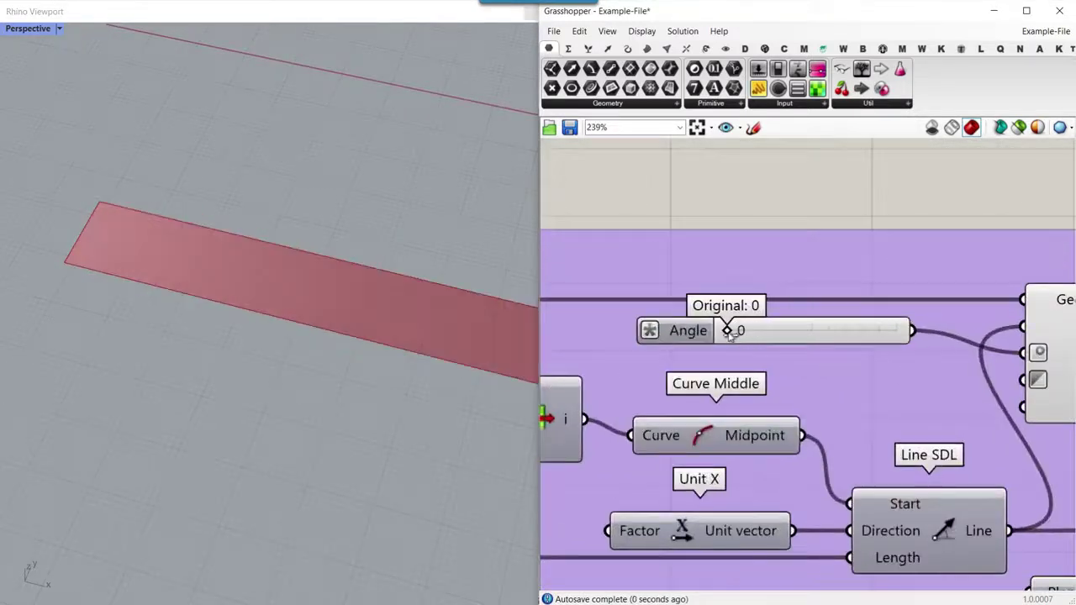
{"action": "scroll", "coordinate": [310, 341], "scroll_direction": "down", "scroll_amount": 6}
{"action": "right_click_drag", "start_coordinate": [310, 342], "coordinate": [400, 311]}
{"action": "scroll", "coordinate": [400, 310], "scroll_direction": "up", "scroll_amount": 4}
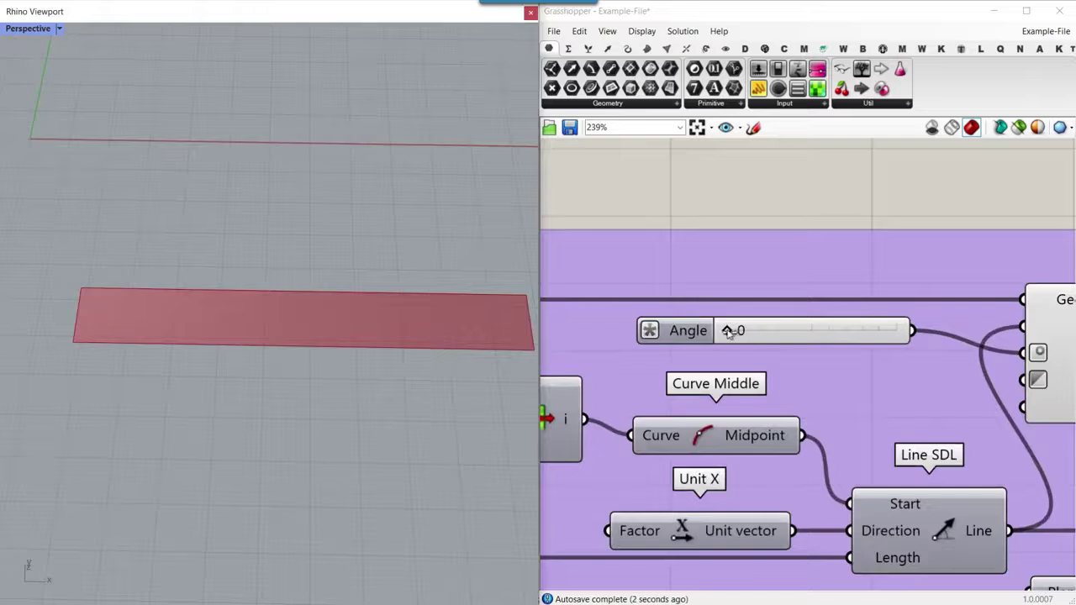
Step: Set the Twist Angle to 180 and turn on the preview of the Line SDL axis
{"action": "left_click_drag", "start_coordinate": [728, 330], "coordinate": [748, 330]}
{"action": "right_click", "coordinate": [945, 519]}
{"action": "left_click", "coordinate": [957, 546]}
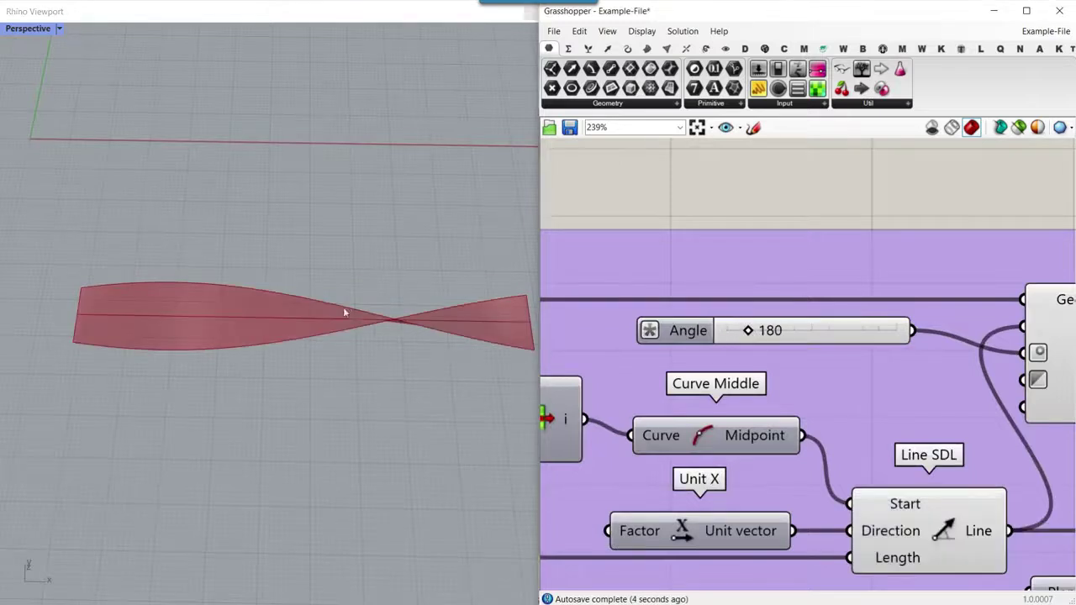
{"action": "right_click_drag", "start_coordinate": [344, 313], "coordinate": [252, 286]}
{"action": "scroll", "coordinate": [938, 359], "scroll_direction": "down", "scroll_amount": 5}
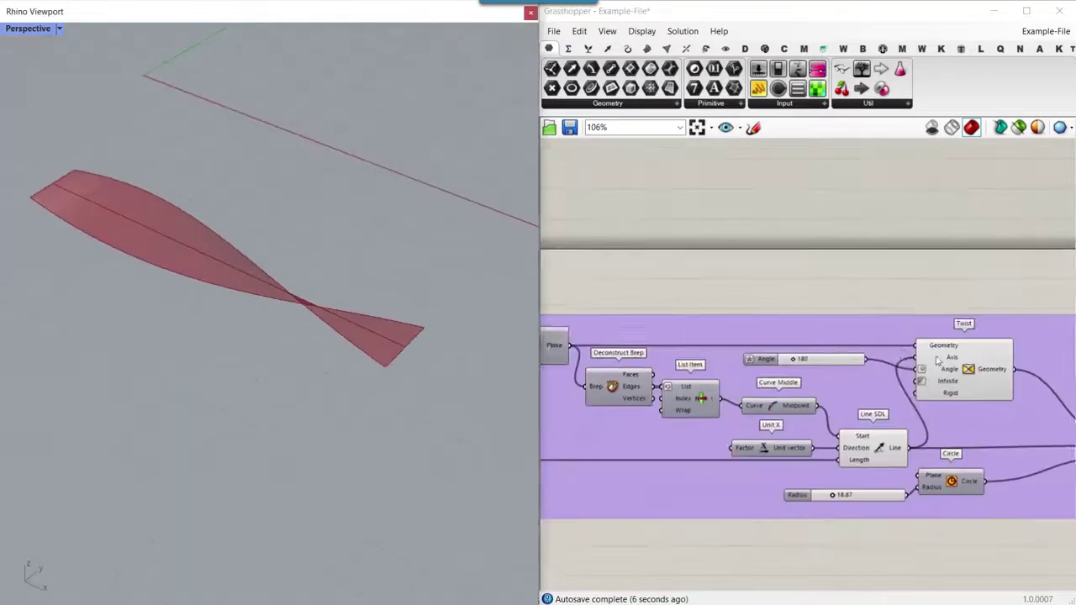
Step: Turn off the Twist component's preview and turn on the preview of the Flow component
{"action": "scroll", "coordinate": [938, 360], "scroll_direction": "up", "scroll_amount": 3}
{"action": "right_click", "coordinate": [749, 389]}
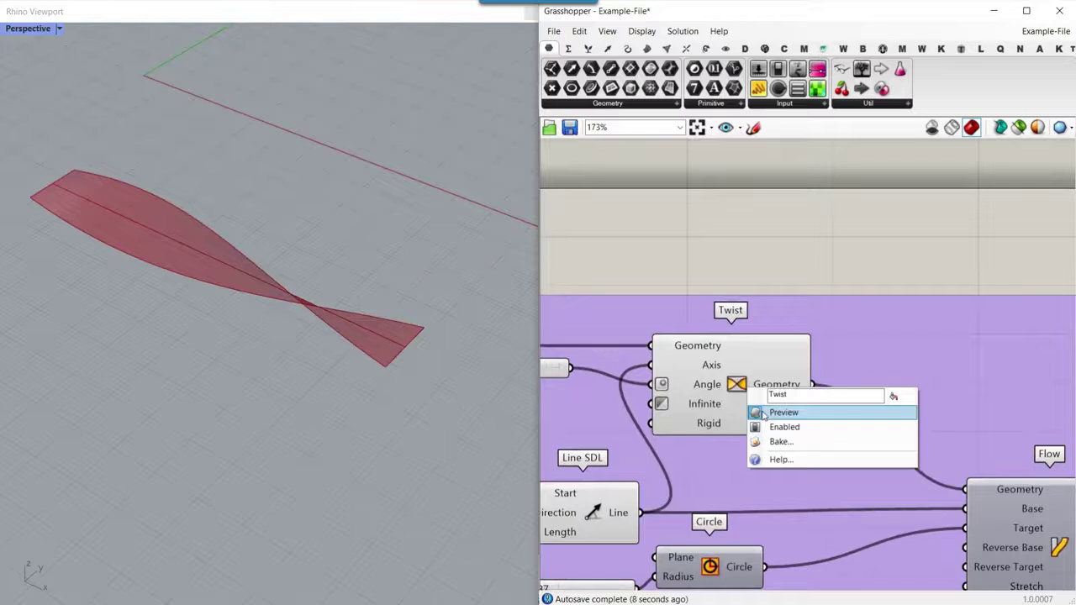
{"action": "left_click", "coordinate": [763, 412]}
{"action": "scroll", "coordinate": [789, 409], "scroll_direction": "down", "scroll_amount": 3}
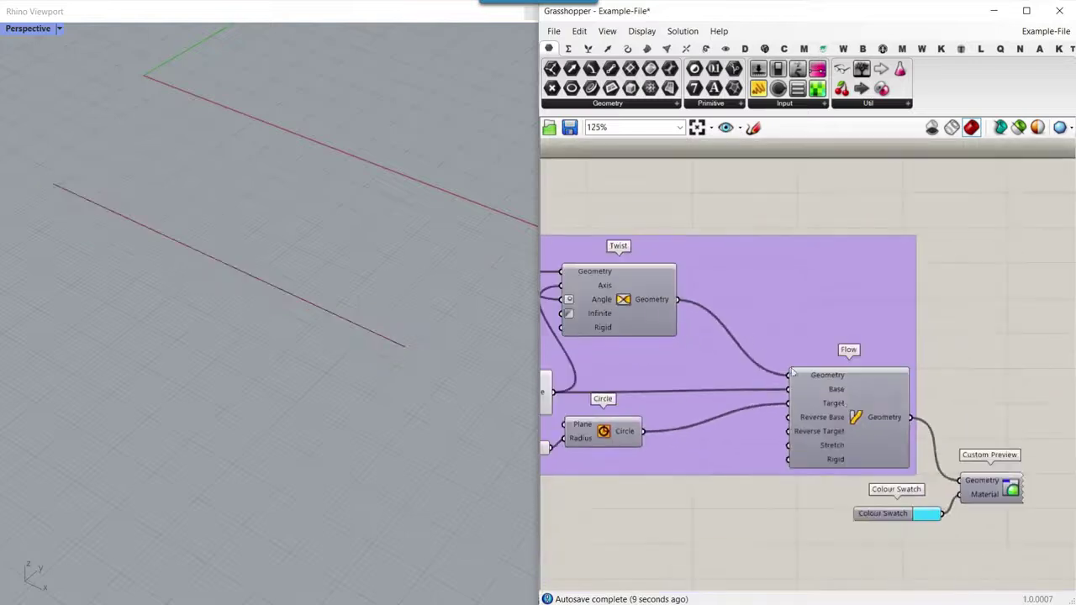
{"action": "right_click", "coordinate": [856, 416]}
{"action": "left_click", "coordinate": [883, 434]}
{"action": "right_click_drag", "start_coordinate": [255, 312], "coordinate": [92, 194]}
Step: Turn on the Circle component's preview, select it to highlight the target circle, and inspect it against the flowed strip
{"action": "right_click_drag", "start_coordinate": [629, 342], "coordinate": [821, 333]}
{"action": "scroll", "coordinate": [745, 428], "scroll_direction": "up", "scroll_amount": 3}
{"action": "right_click", "coordinate": [827, 419]}
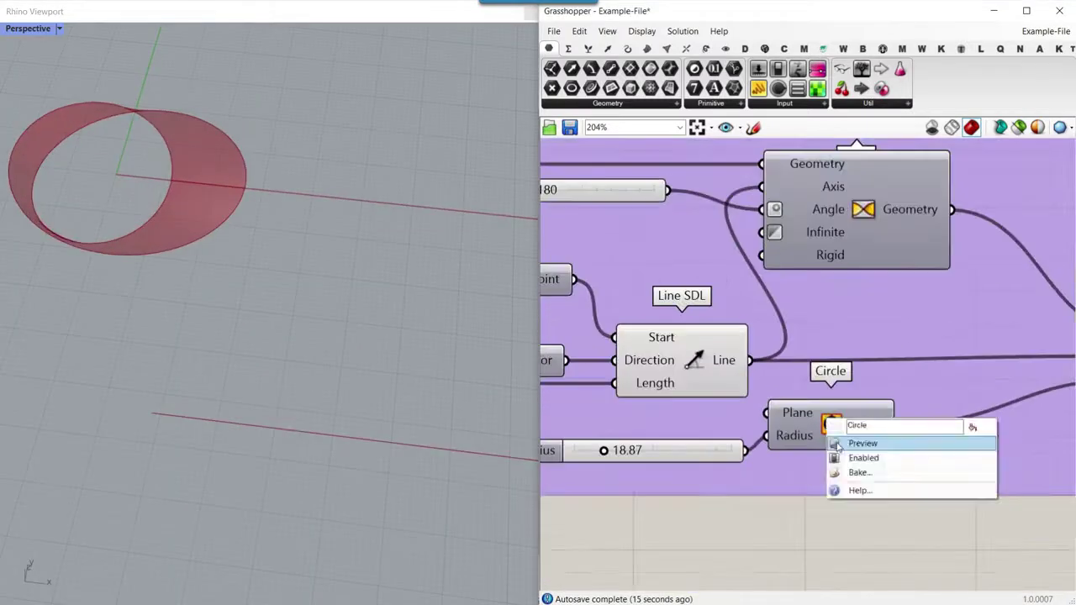
{"action": "left_click", "coordinate": [841, 443]}
{"action": "left_click", "coordinate": [836, 431]}
{"action": "scroll", "coordinate": [401, 314], "scroll_direction": "down", "scroll_amount": 6}
{"action": "right_click_drag", "start_coordinate": [401, 314], "coordinate": [248, 172]}
{"action": "scroll", "coordinate": [258, 241], "scroll_direction": "up", "scroll_amount": 9}
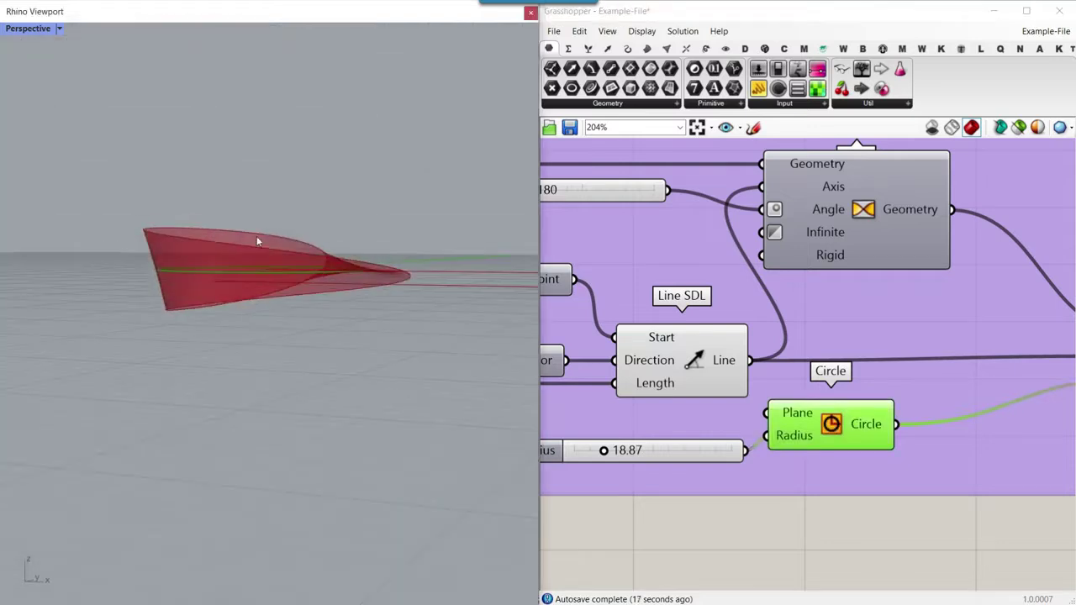
{"action": "right_click_drag", "start_coordinate": [351, 296], "coordinate": [407, 269]}
{"action": "scroll", "coordinate": [796, 300], "scroll_direction": "down", "scroll_amount": 3}
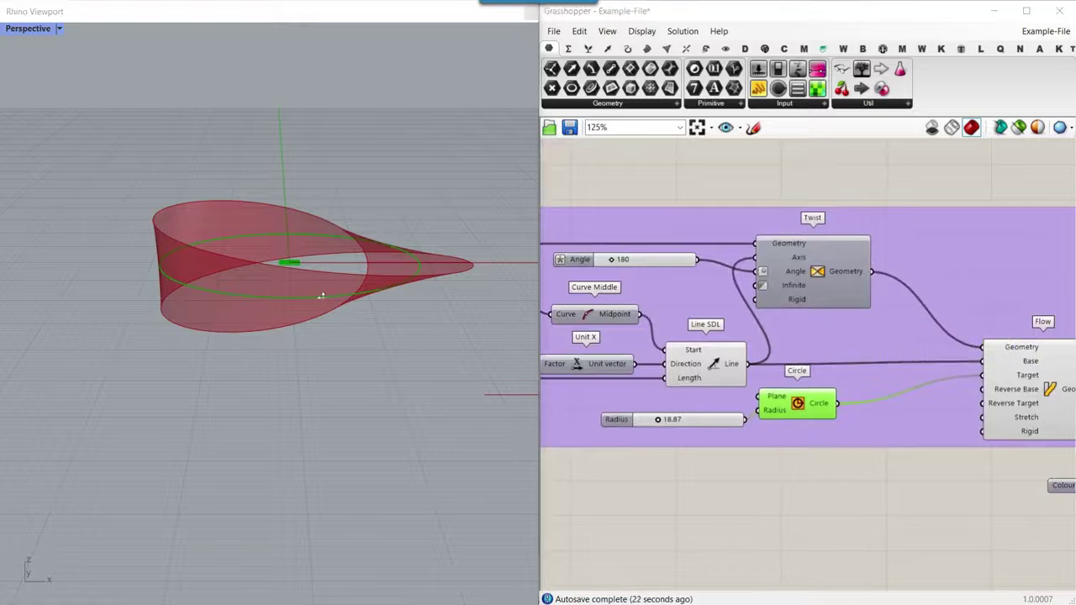
{"action": "right_click_drag", "start_coordinate": [319, 277], "coordinate": [353, 277]}
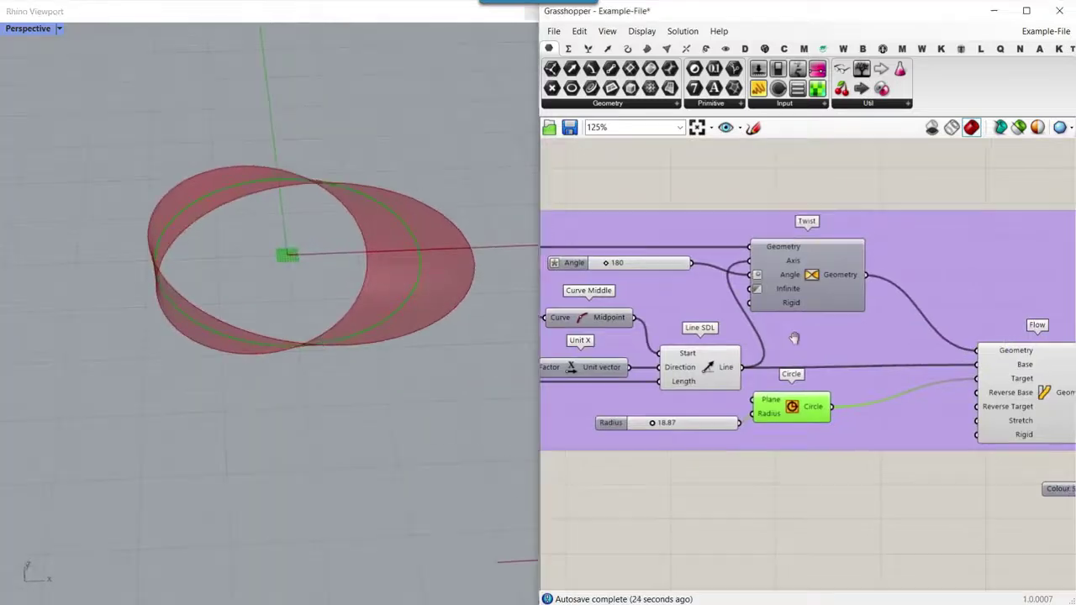
Step: Bake the Flow component's Geometry output to the Default layer with the default attributes
{"action": "scroll", "coordinate": [751, 360], "scroll_direction": "down", "scroll_amount": 2}
{"action": "scroll", "coordinate": [752, 360], "scroll_direction": "up", "scroll_amount": 6}
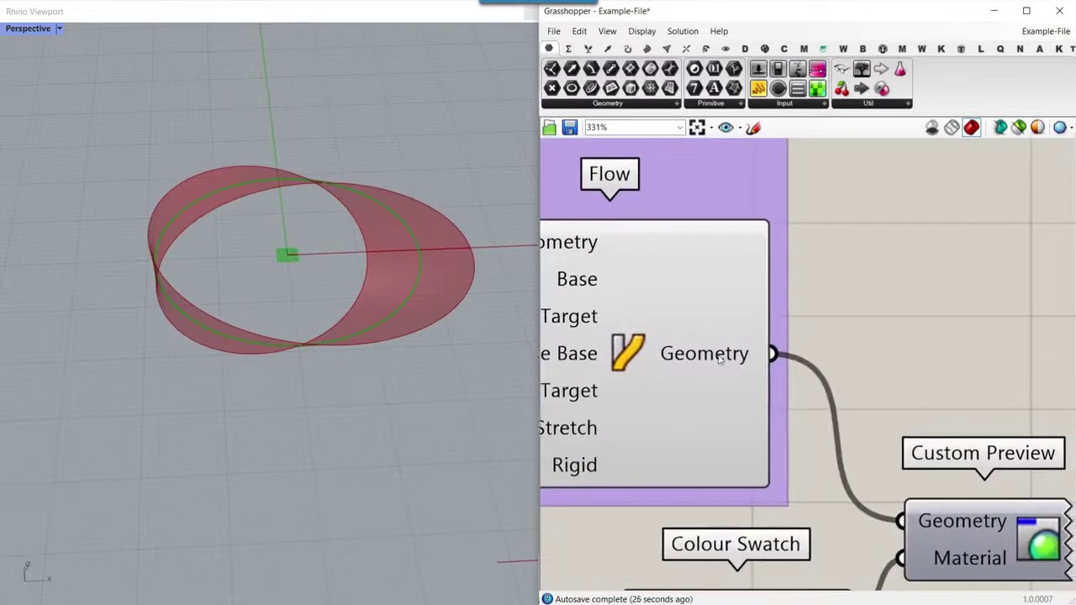
{"action": "right_click", "coordinate": [715, 359]}
{"action": "left_click", "coordinate": [734, 379]}
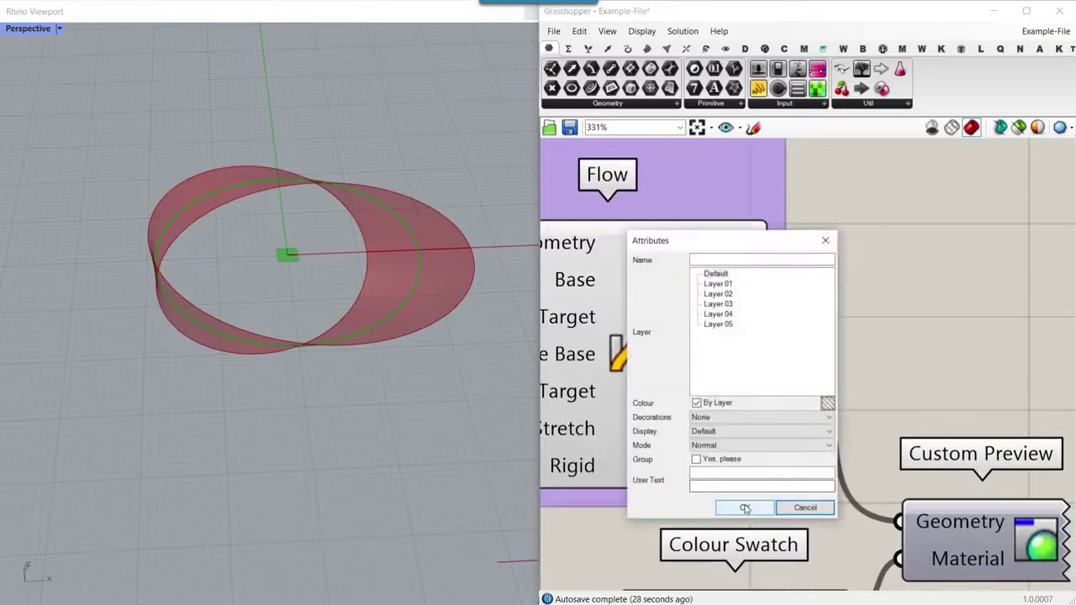
{"action": "left_click", "coordinate": [748, 507]}
Step: Move the baked Mobius surface away from the preview geometry and deselect it
{"action": "scroll", "coordinate": [232, 398], "scroll_direction": "down", "scroll_amount": 2}
{"action": "right_click_drag", "start_coordinate": [232, 398], "coordinate": [250, 356]}
{"action": "scroll", "coordinate": [250, 356], "scroll_direction": "down", "scroll_amount": 4}
{"action": "left_click_drag", "start_coordinate": [322, 323], "coordinate": [367, 459]}
{"action": "left_click", "coordinate": [422, 334]}
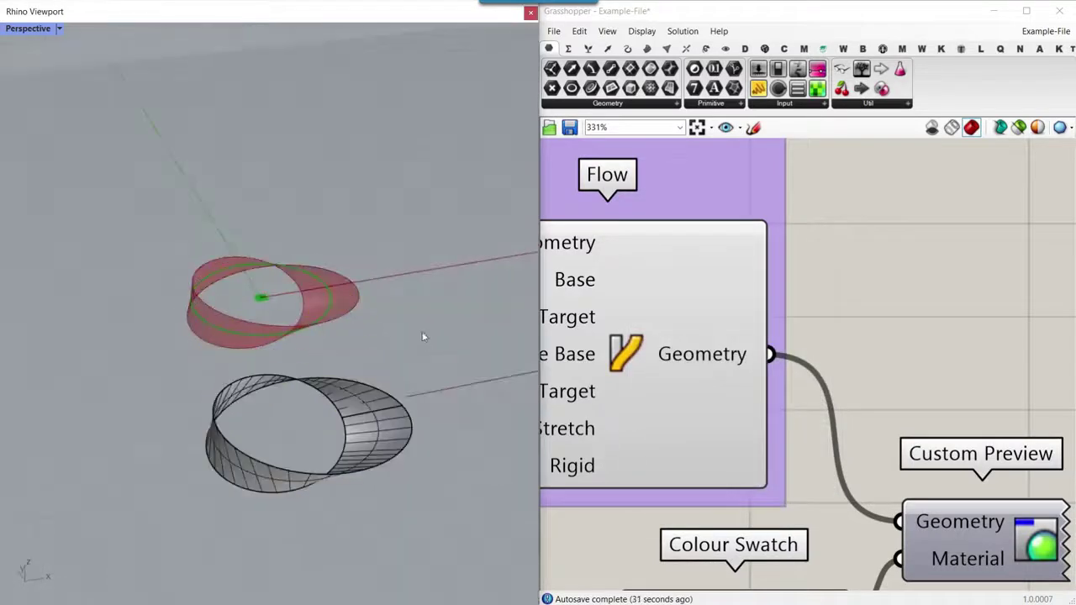
Step: Inspect the baked Mobius surface from the side, then delete it
{"action": "scroll", "coordinate": [395, 410], "scroll_direction": "up", "scroll_amount": 4}
{"action": "right_click_drag", "start_coordinate": [395, 410], "coordinate": [311, 355]}
{"action": "scroll", "coordinate": [357, 370], "scroll_direction": "down", "scroll_amount": 4}
{"action": "scroll", "coordinate": [247, 386], "scroll_direction": "up", "scroll_amount": 7}
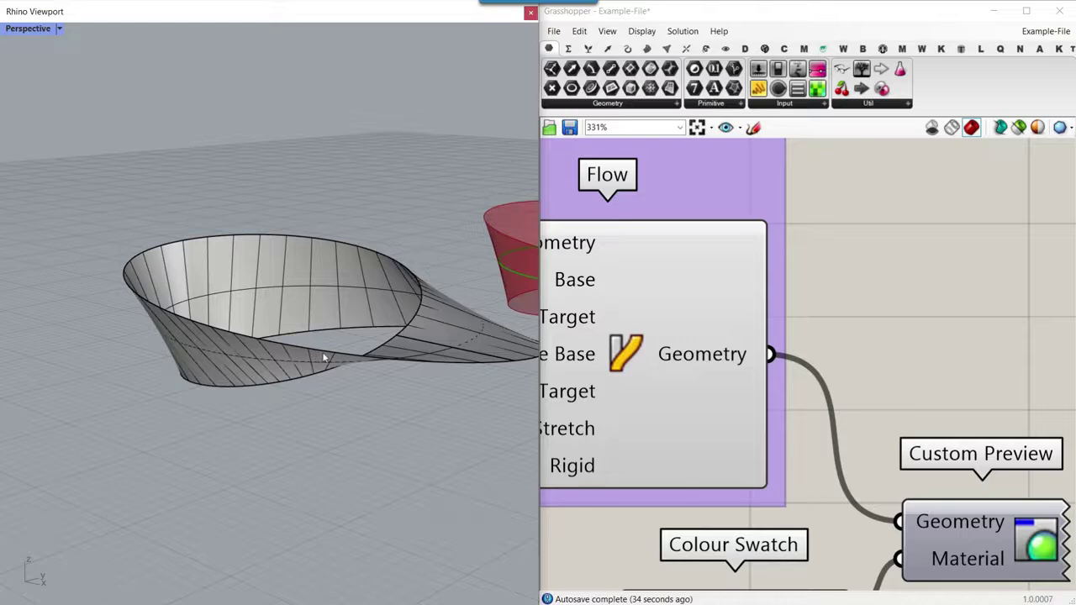
{"action": "scroll", "coordinate": [275, 363], "scroll_direction": "down", "scroll_amount": 6}
{"action": "left_click", "coordinate": [311, 361]}
{"action": "key", "text": "Delete"}
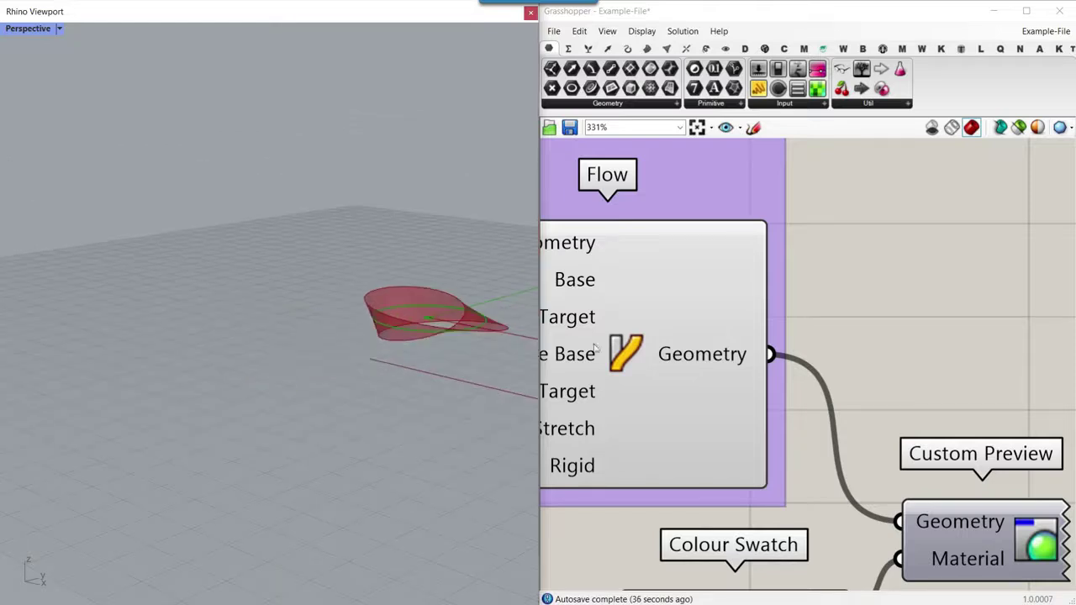
Step: Select every component of the finished Mobius definition and delete them to clear the canvas for a rebuild
{"action": "right_click_drag", "start_coordinate": [675, 368], "coordinate": [827, 365]}
{"action": "scroll", "coordinate": [826, 365], "scroll_direction": "down", "scroll_amount": 9}
{"action": "right_click_drag", "start_coordinate": [733, 365], "coordinate": [698, 370]}
{"action": "scroll", "coordinate": [697, 370], "scroll_direction": "down", "scroll_amount": 2}
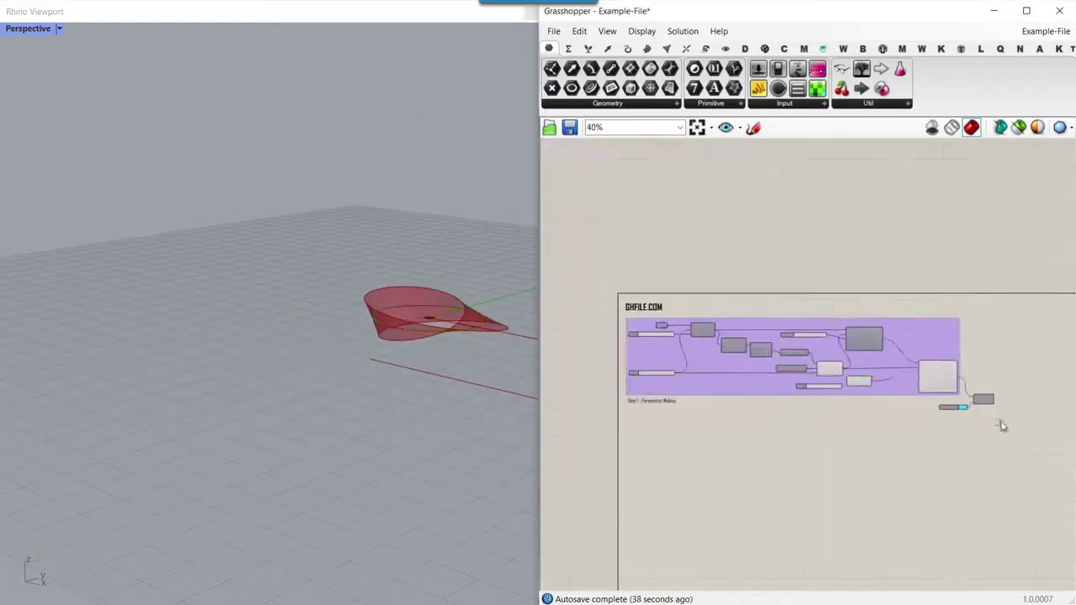
{"action": "left_click_drag", "start_coordinate": [1009, 428], "coordinate": [624, 317]}
{"action": "scroll", "coordinate": [668, 333], "scroll_direction": "up", "scroll_amount": 5}
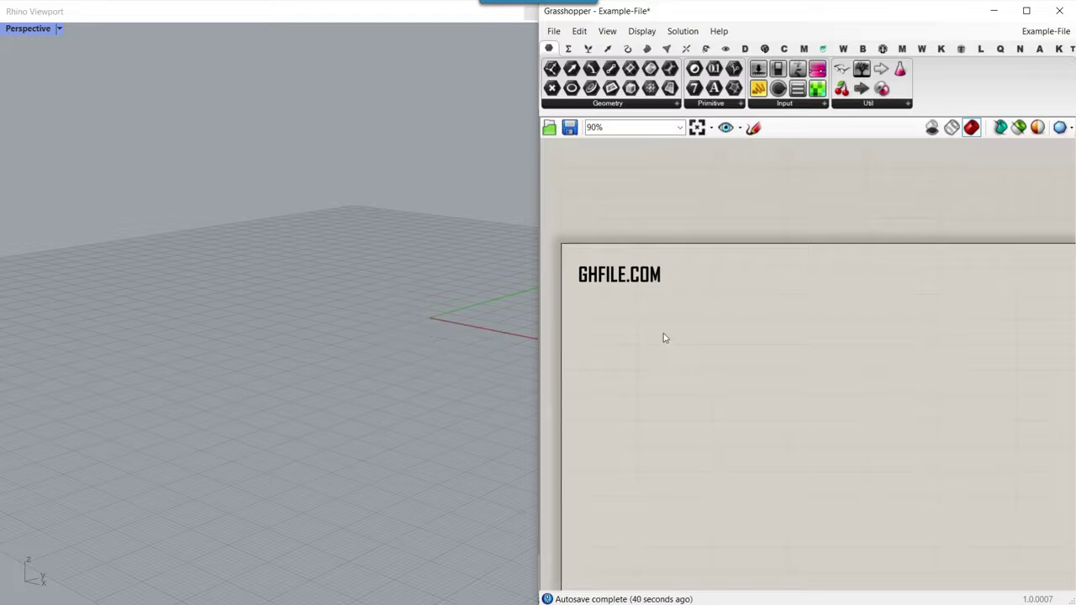
{"action": "scroll", "coordinate": [252, 336], "scroll_direction": "down", "scroll_amount": 5}
{"action": "scroll", "coordinate": [381, 326], "scroll_direction": "up", "scroll_amount": 5}
Step: Add a Plane Surface component to the empty canvas below the GHFILE.COM title
{"action": "right_click_drag", "start_coordinate": [269, 301], "coordinate": [396, 415]}
{"action": "left_click", "coordinate": [648, 49]}
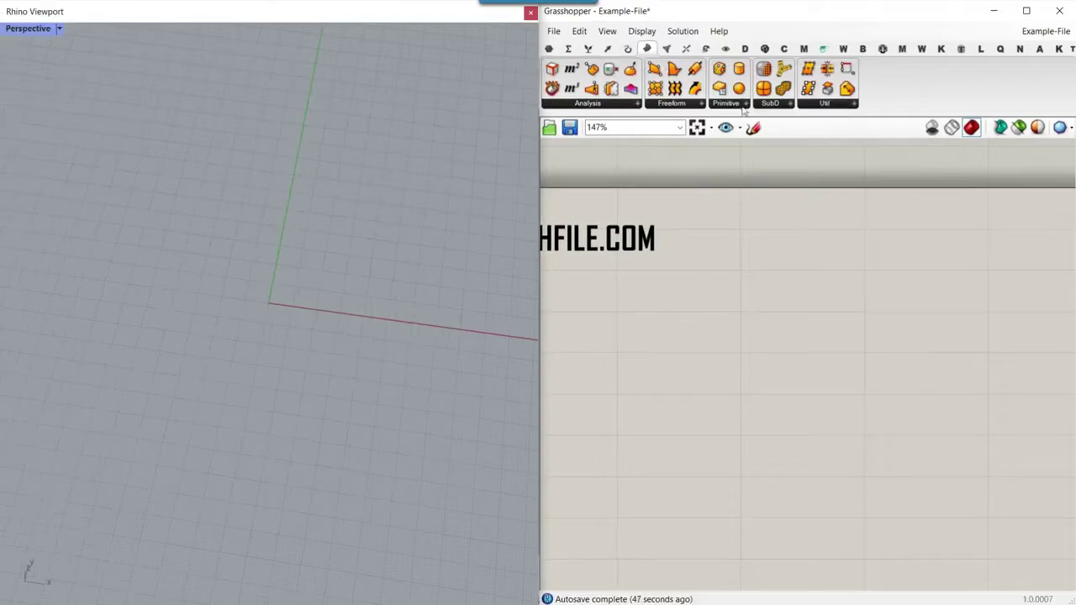
{"action": "left_click", "coordinate": [838, 180]}
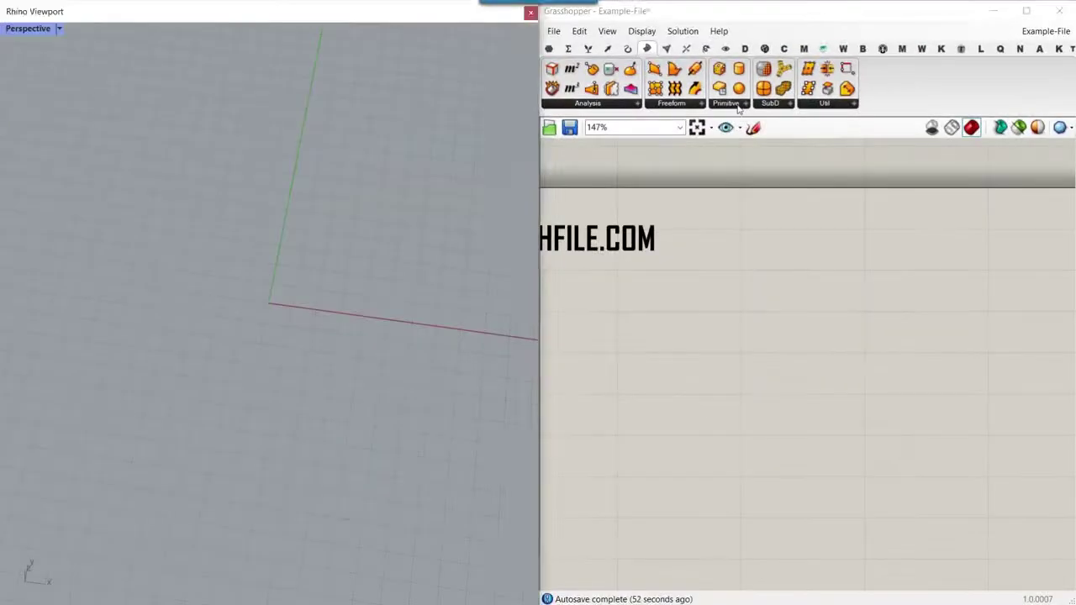
{"action": "left_click", "coordinate": [740, 105]}
{"action": "left_click_drag", "start_coordinate": [762, 127], "coordinate": [846, 349]}
{"action": "scroll", "coordinate": [723, 360], "scroll_direction": "up", "scroll_amount": 5}
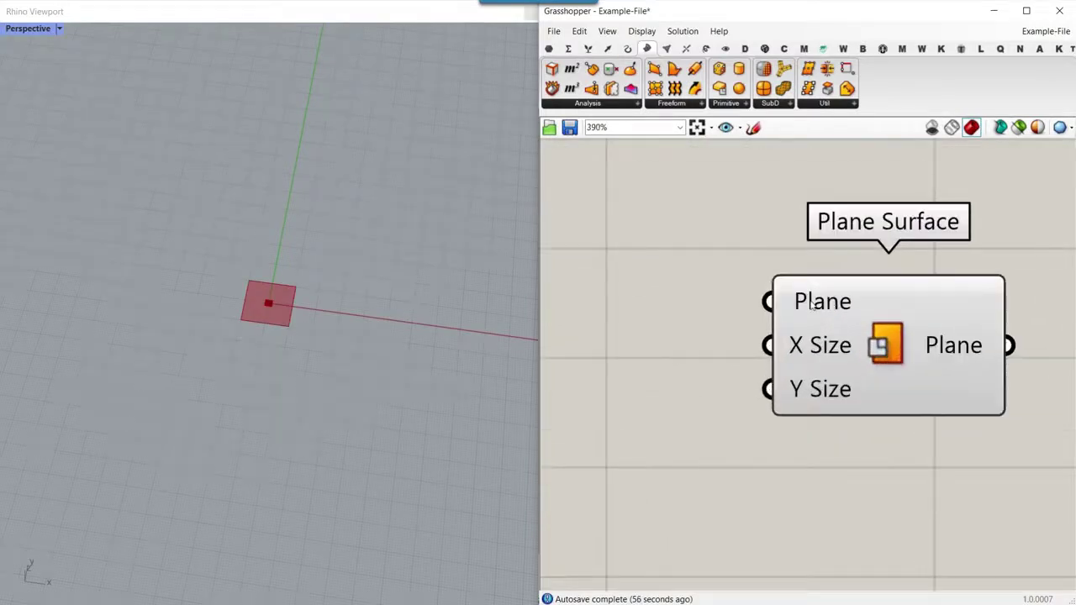
Step: Inspect the default plane surface in the Rhino viewport and check the default domain of the component's X Size input
{"action": "scroll", "coordinate": [252, 345], "scroll_direction": "up", "scroll_amount": 5}
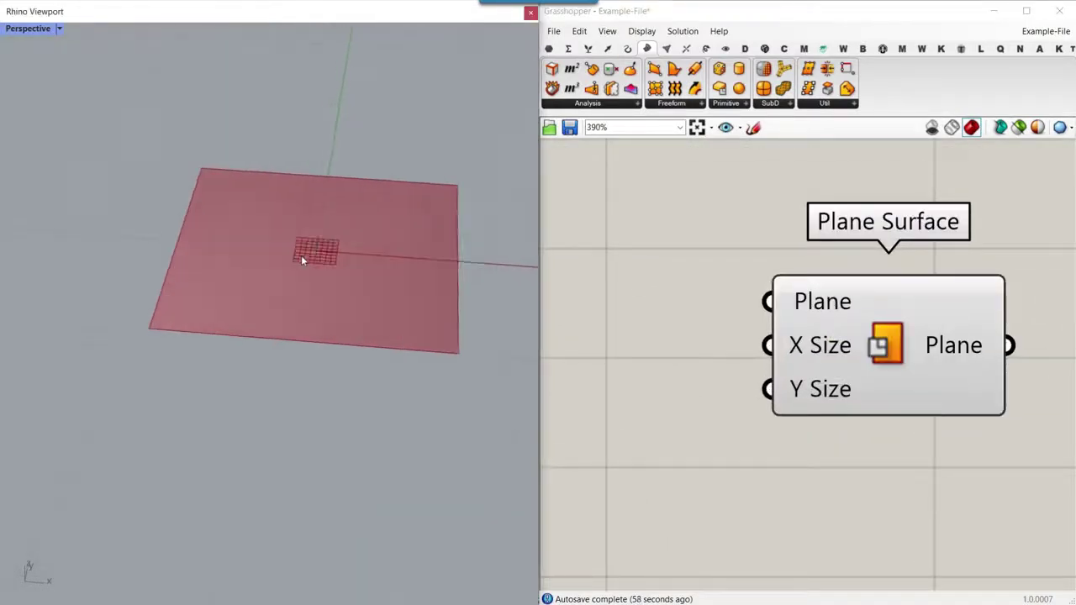
{"action": "scroll", "coordinate": [301, 254], "scroll_direction": "up", "scroll_amount": 3}
{"action": "scroll", "coordinate": [309, 271], "scroll_direction": "down", "scroll_amount": 6}
{"action": "scroll", "coordinate": [366, 249], "scroll_direction": "up", "scroll_amount": 3}
{"action": "right_click_drag", "start_coordinate": [747, 333], "coordinate": [775, 333]}
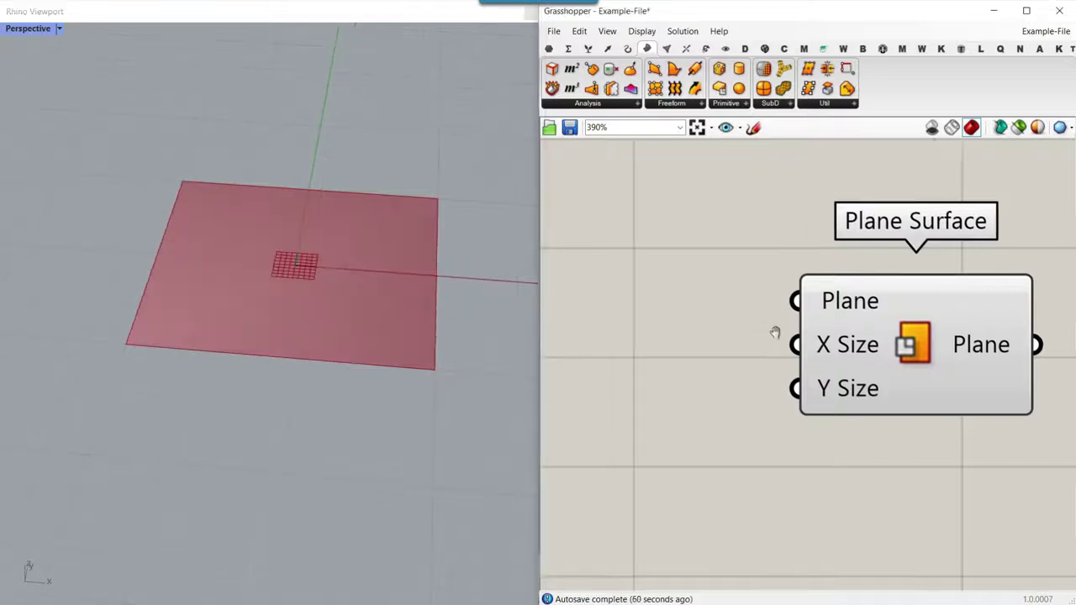
{"action": "left_click_drag", "start_coordinate": [844, 346], "coordinate": [776, 279]}
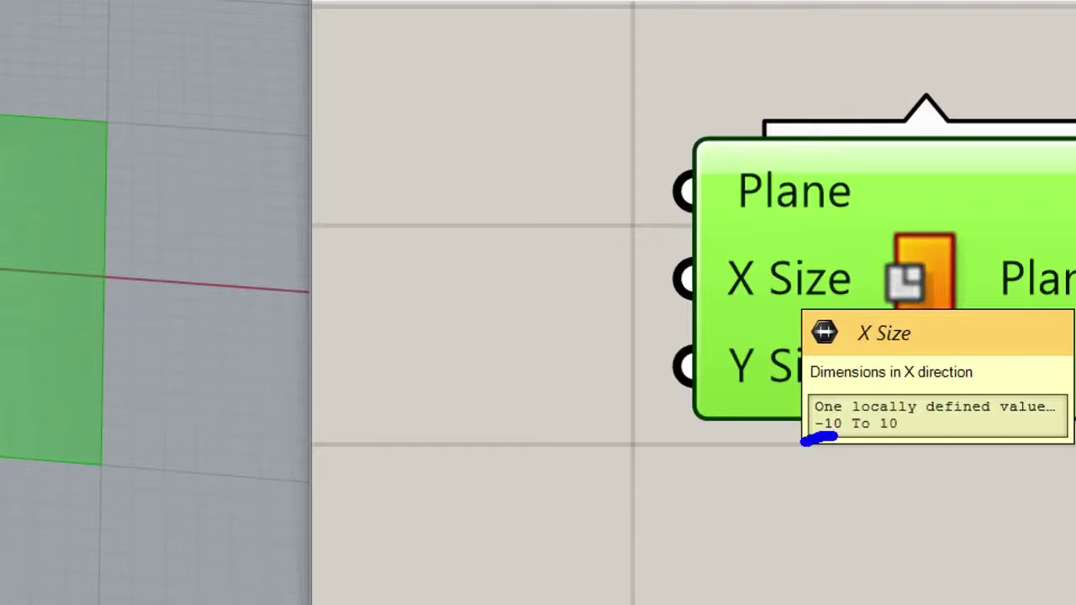
{"action": "left_click_drag", "start_coordinate": [869, 440], "coordinate": [910, 434]}
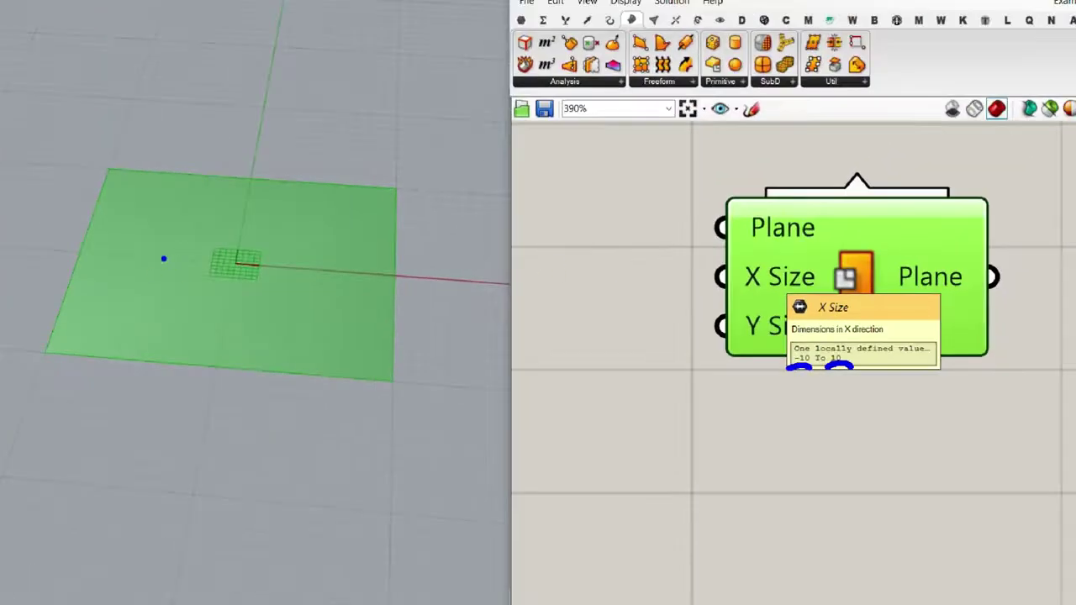
{"action": "left_click_drag", "start_coordinate": [75, 248], "coordinate": [427, 274]}
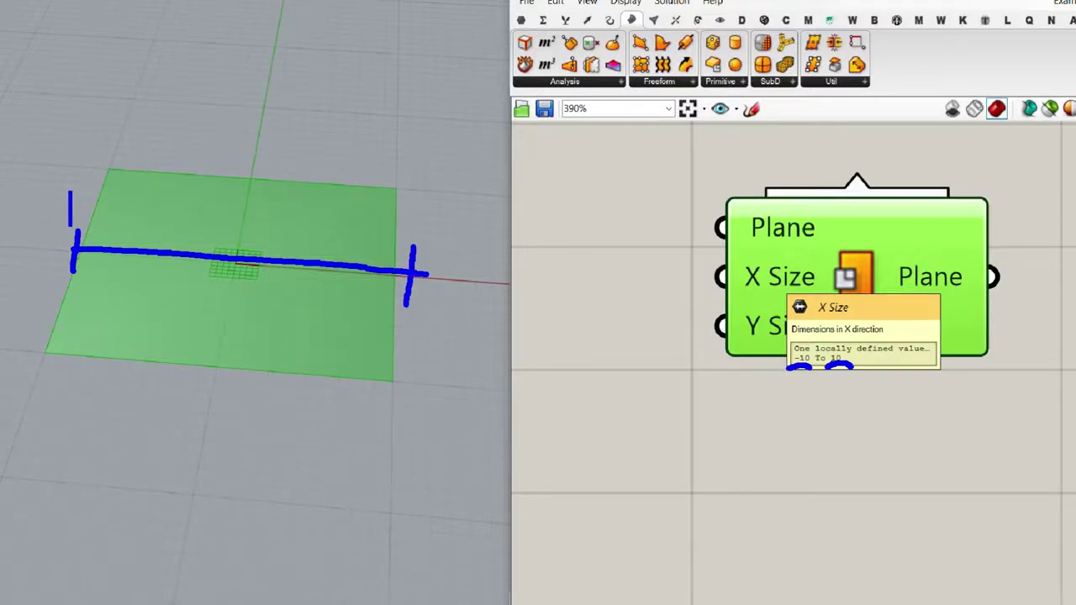
{"action": "left_click_drag", "start_coordinate": [94, 194], "coordinate": [93, 195]}
{"action": "left_click_drag", "start_coordinate": [108, 192], "coordinate": [108, 225]}
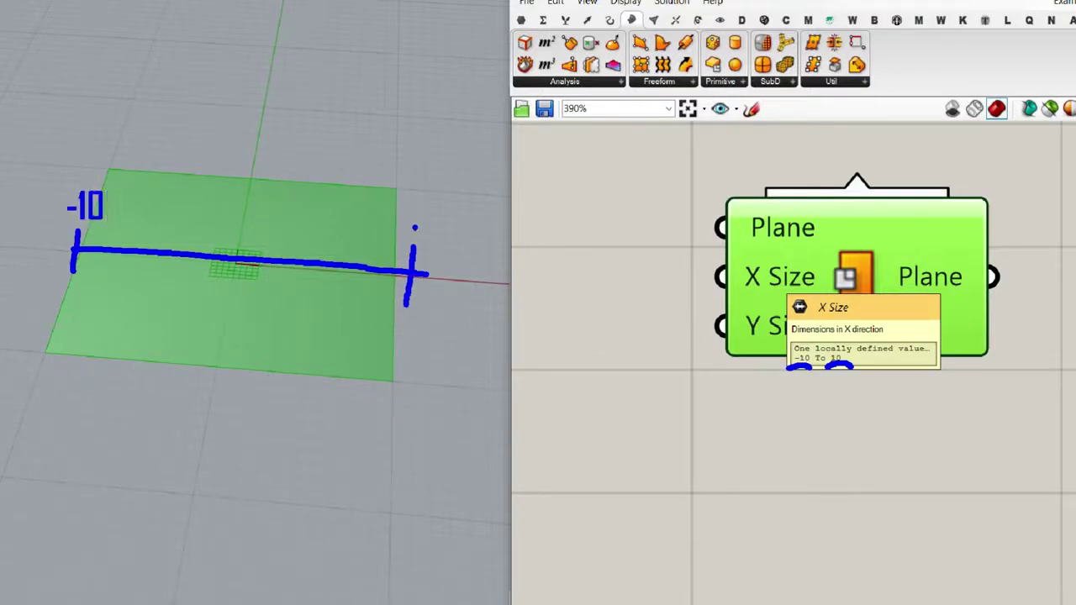
{"action": "mouse_move", "coordinate": [413, 206]}
{"action": "left_mouse_down"}
{"action": "mouse_move", "coordinate": [408, 234]}
{"action": "mouse_move", "coordinate": [413, 207]}
{"action": "left_mouse_up"}
{"action": "left_click_drag", "start_coordinate": [428, 205], "coordinate": [429, 239]}
{"action": "left_click_drag", "start_coordinate": [623, 350], "coordinate": [703, 296]}
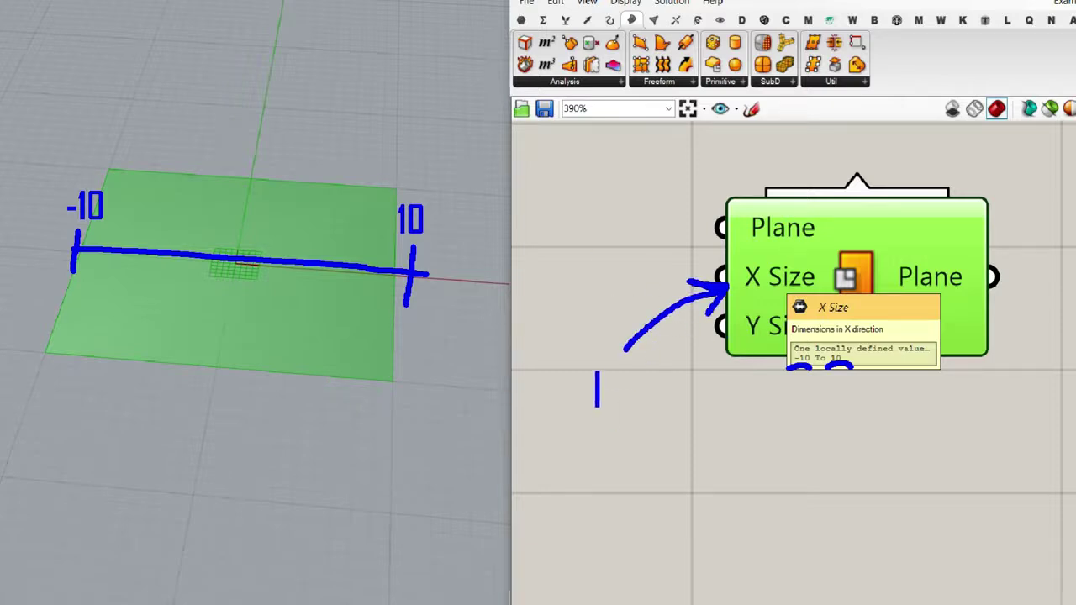
{"action": "left_click_drag", "start_coordinate": [607, 376], "coordinate": [619, 398]}
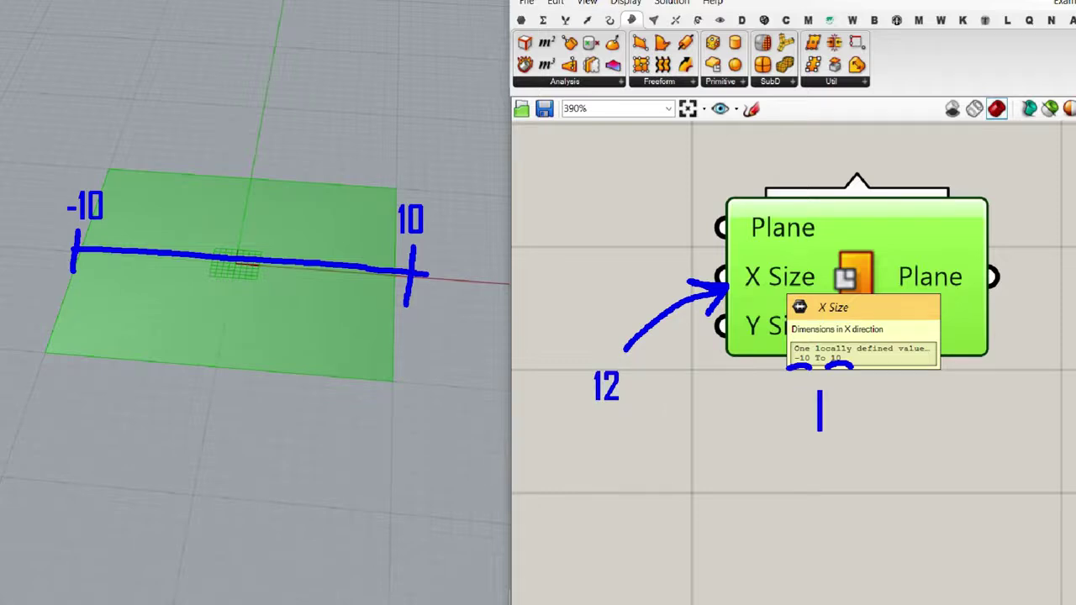
{"action": "type", "text": "0 to 12"}
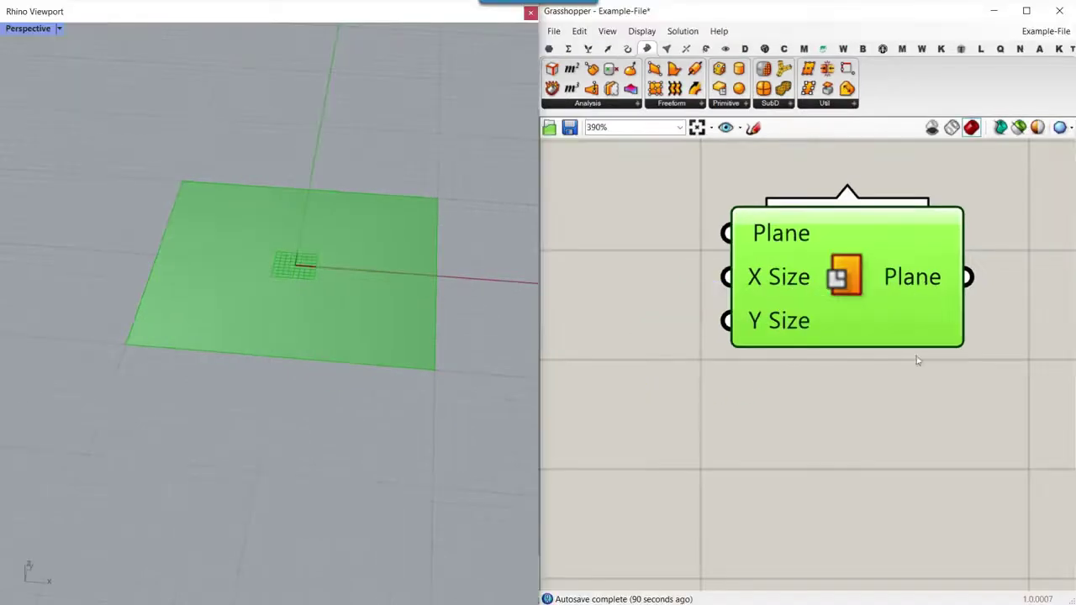
Step: Shift the Plane Surface component to make room and add a number slider ranging from 1 to 100 with two decimals
{"action": "scroll", "coordinate": [869, 362], "scroll_direction": "down", "scroll_amount": 6}
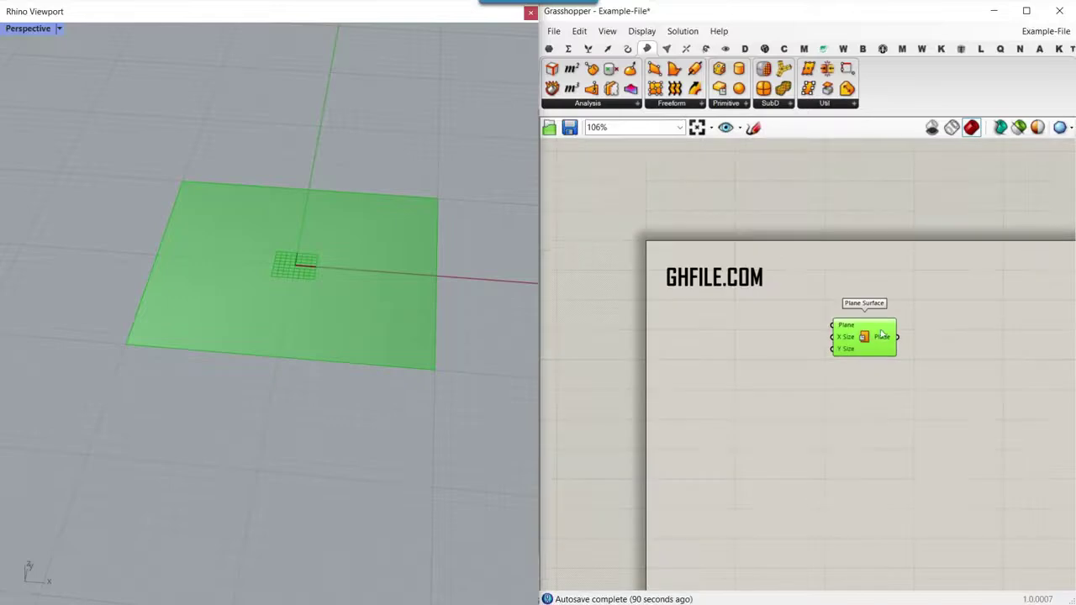
{"action": "left_click_drag", "start_coordinate": [879, 331], "coordinate": [920, 331]}
{"action": "scroll", "coordinate": [896, 333], "scroll_direction": "up", "scroll_amount": 4}
{"action": "left_click", "coordinate": [713, 367]}
{"action": "double_click", "coordinate": [712, 367]}
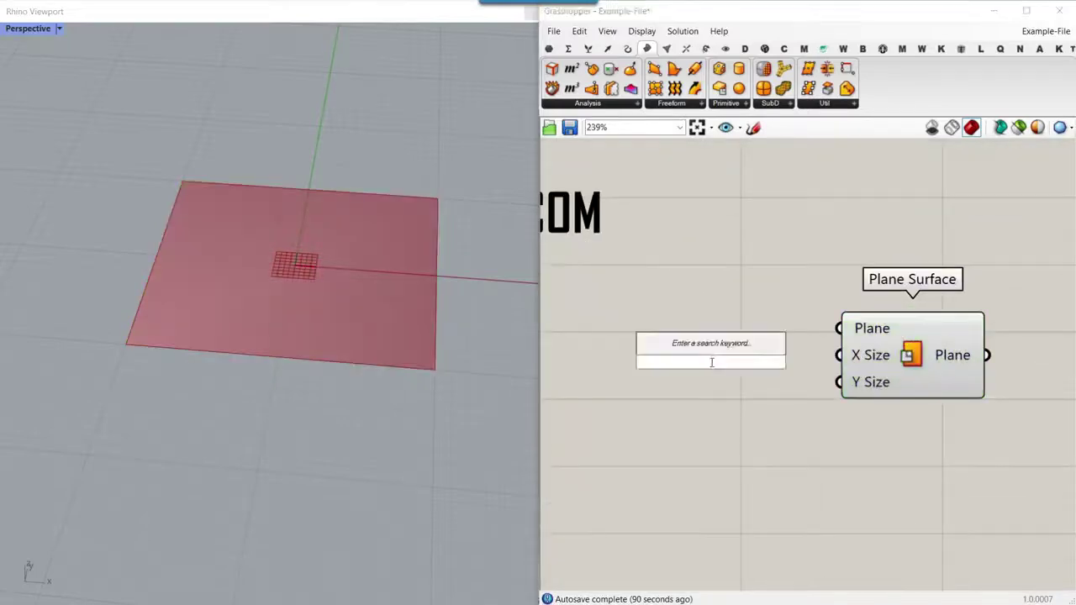
{"action": "type", "text": "1..100"}
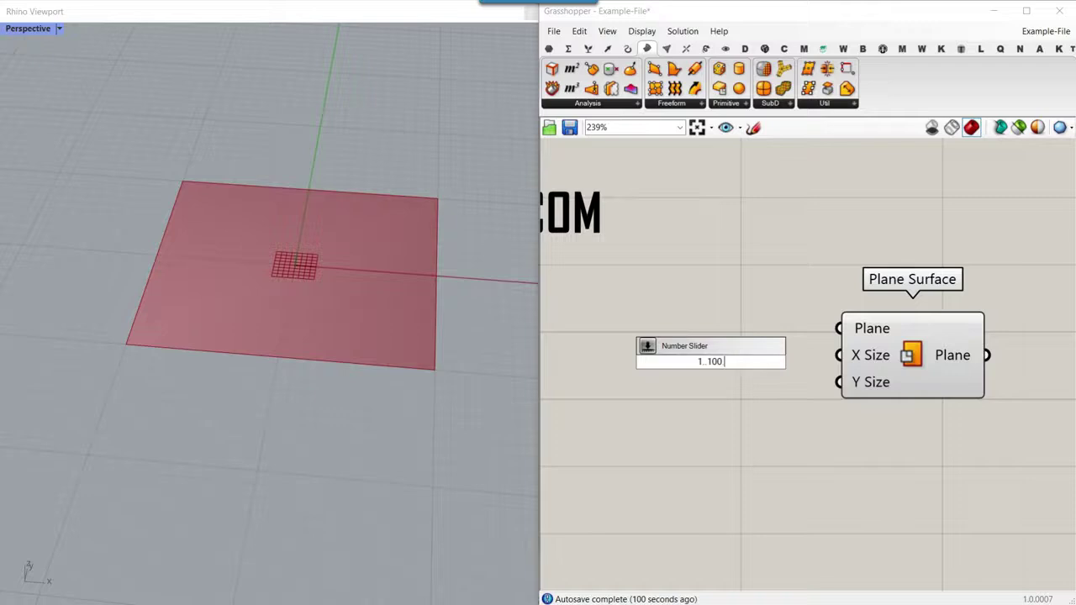
{"action": "type", "text": ".0"}
{"action": "key", "text": "Return"}
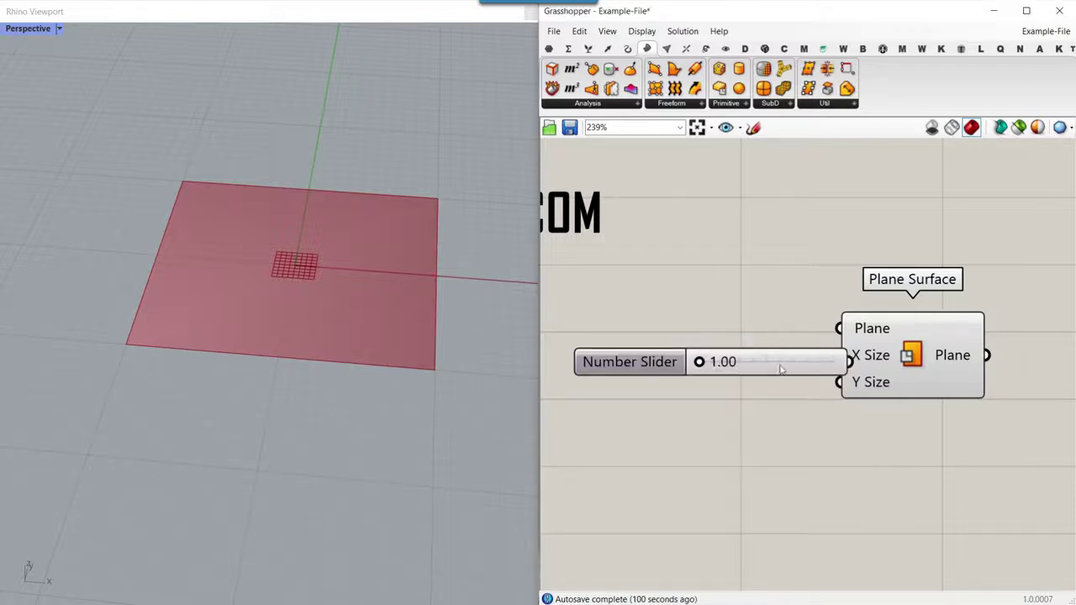
Step: Clear the slider's custom name and connect it to the Plane Surface component's X Size input
{"action": "right_click", "coordinate": [794, 367]}
{"action": "left_click_drag", "start_coordinate": [880, 370], "coordinate": [724, 369]}
{"action": "key", "text": "BackSpace"}
{"action": "left_click", "coordinate": [738, 323]}
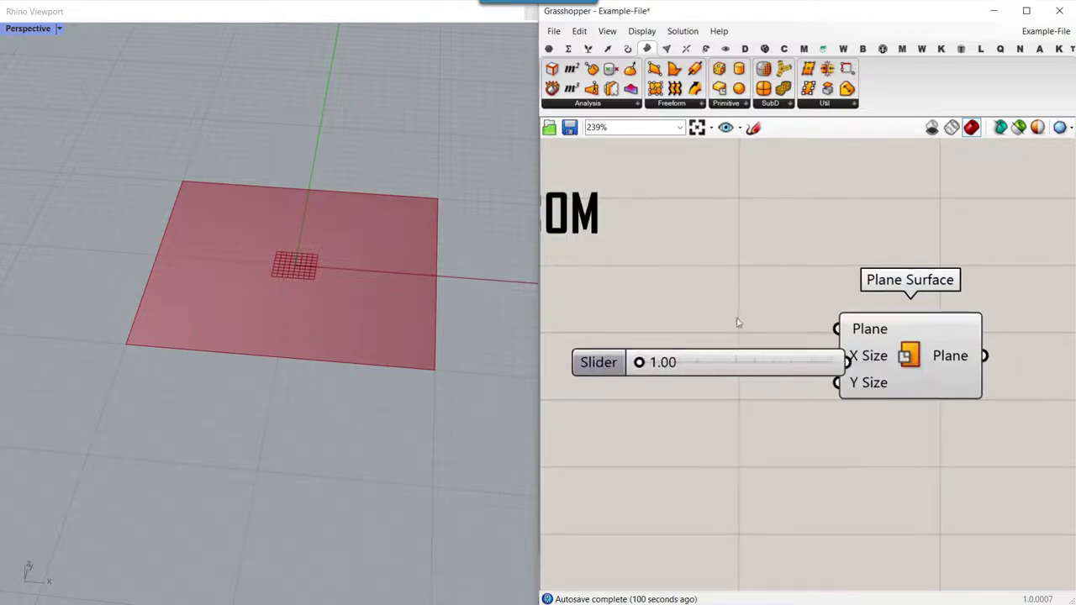
{"action": "mouse_move", "coordinate": [841, 363]}
{"action": "left_mouse_down"}
{"action": "mouse_move", "coordinate": [788, 363]}
{"action": "mouse_move", "coordinate": [838, 356]}
{"action": "left_mouse_up"}
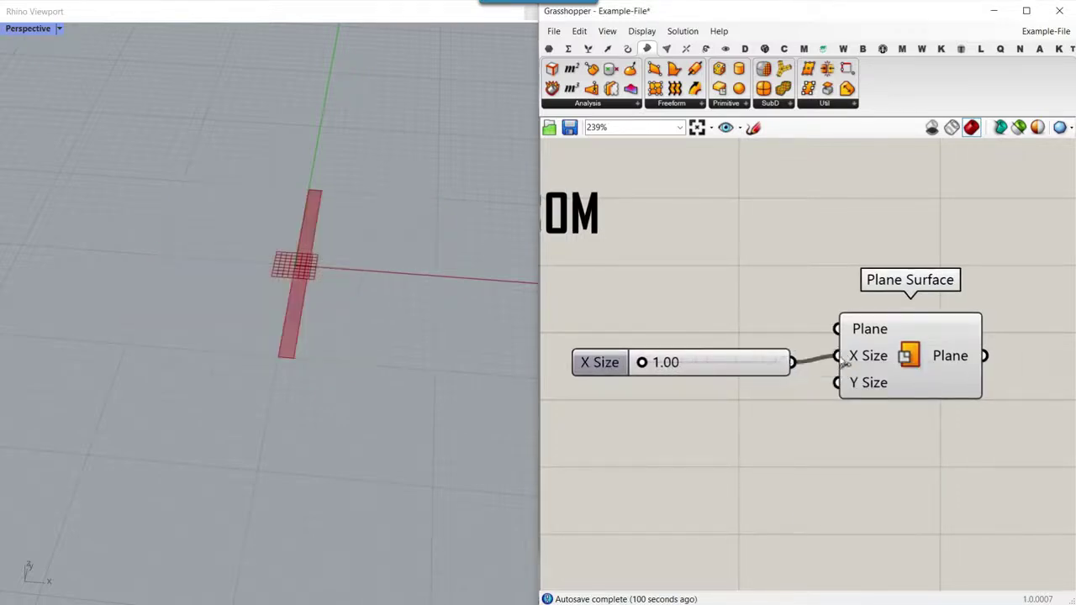
Step: Set the X Size slider to 41.52 and frame the lengthened surface in the Rhino viewport
{"action": "left_click_drag", "start_coordinate": [644, 367], "coordinate": [697, 368]}
{"action": "scroll", "coordinate": [223, 349], "scroll_direction": "down", "scroll_amount": 8}
{"action": "right_click_drag", "start_coordinate": [345, 329], "coordinate": [286, 343], "text": "shift"}
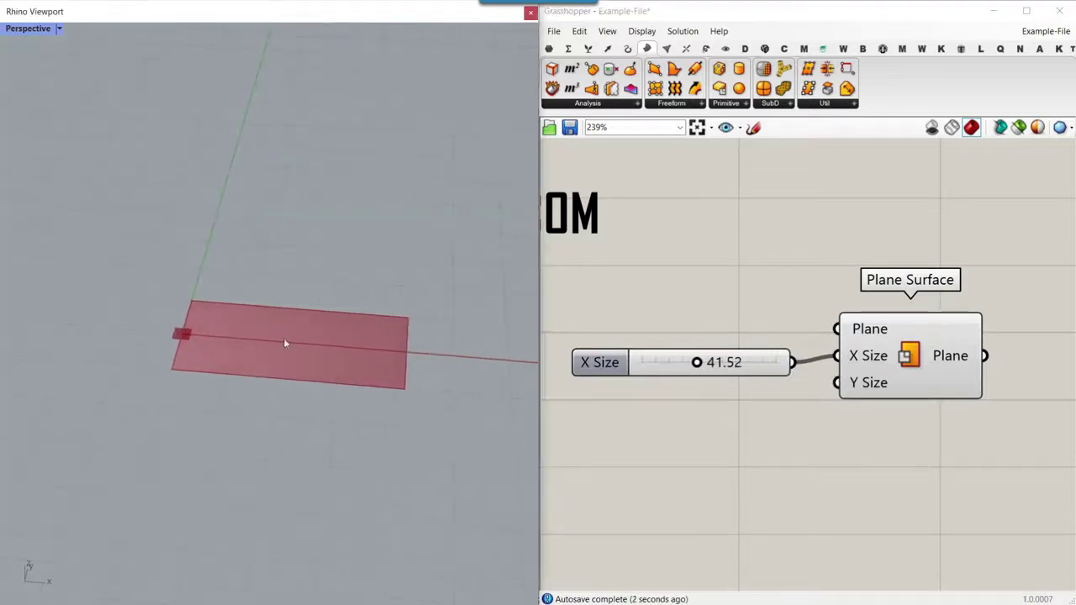
Step: Duplicate the X Size slider and connect the copy to the Plane Surface component's Y Size input
{"action": "left_click_drag", "start_coordinate": [772, 372], "coordinate": [851, 411]}
{"action": "scroll", "coordinate": [774, 365], "scroll_direction": "up", "scroll_amount": 2}
{"action": "key", "text": "ctrl+c"}
{"action": "key", "text": "ctrl+v"}
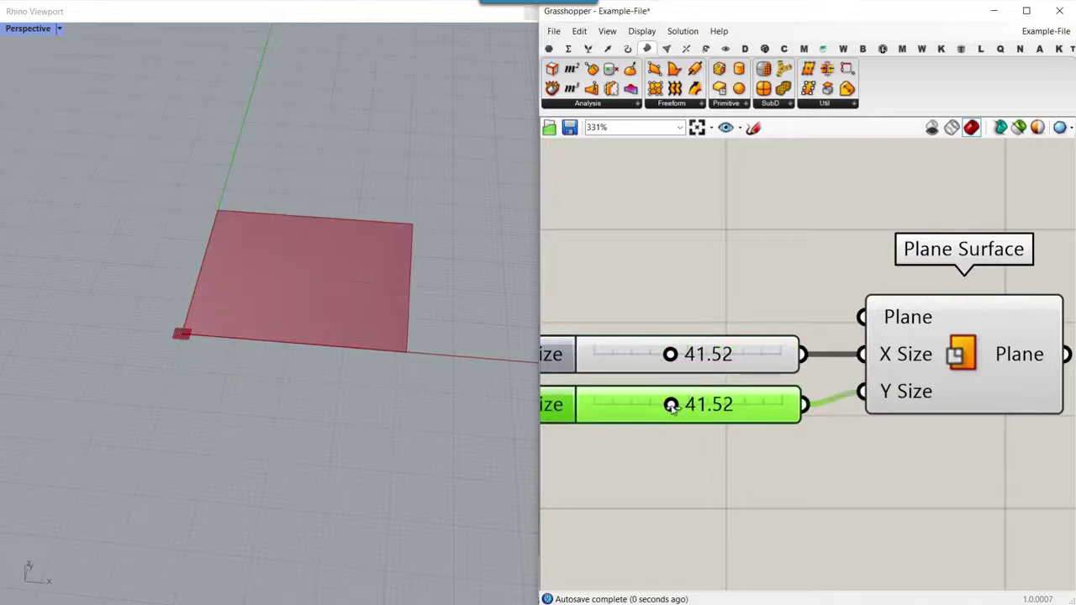
Step: Set the X Size slider to 56.16 and the Y Size slider to 18.45 to form a long strip
{"action": "left_click_drag", "start_coordinate": [672, 405], "coordinate": [611, 405]}
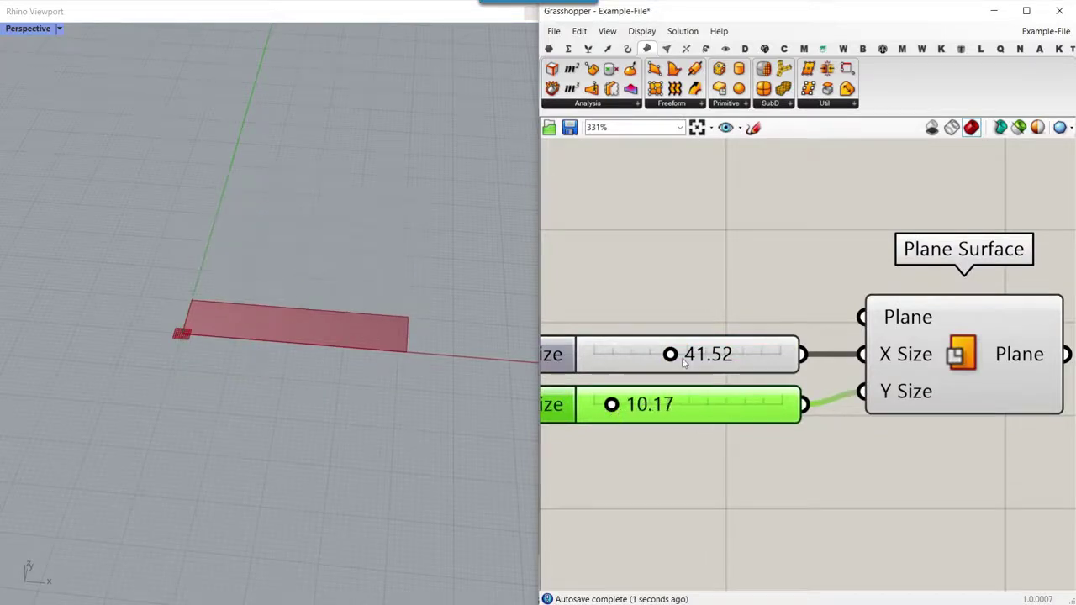
{"action": "mouse_move", "coordinate": [684, 362]}
{"action": "left_mouse_down"}
{"action": "mouse_move", "coordinate": [714, 356]}
{"action": "mouse_move", "coordinate": [681, 356]}
{"action": "mouse_move", "coordinate": [712, 357]}
{"action": "mouse_move", "coordinate": [695, 356]}
{"action": "left_mouse_up"}
{"action": "left_click_drag", "start_coordinate": [611, 406], "coordinate": [630, 406]}
{"action": "left_click_drag", "start_coordinate": [695, 358], "coordinate": [698, 358]}
{"action": "scroll", "coordinate": [318, 339], "scroll_direction": "down", "scroll_amount": 2}
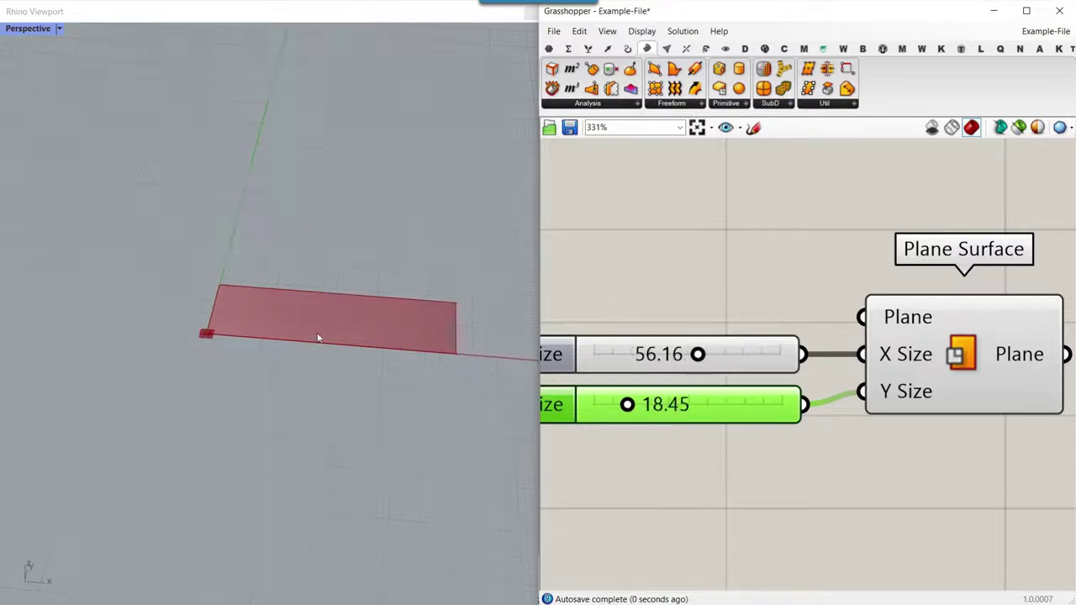
{"action": "scroll", "coordinate": [326, 343], "scroll_direction": "up", "scroll_amount": 5}
{"action": "right_click_drag", "start_coordinate": [370, 308], "coordinate": [301, 316], "text": "shift"}
Step: Add a Twist component from the Morph transforms and place it beside the Plane Surface component
{"action": "right_click_drag", "start_coordinate": [881, 312], "coordinate": [705, 311]}
{"action": "scroll", "coordinate": [704, 311], "scroll_direction": "down", "scroll_amount": 5}
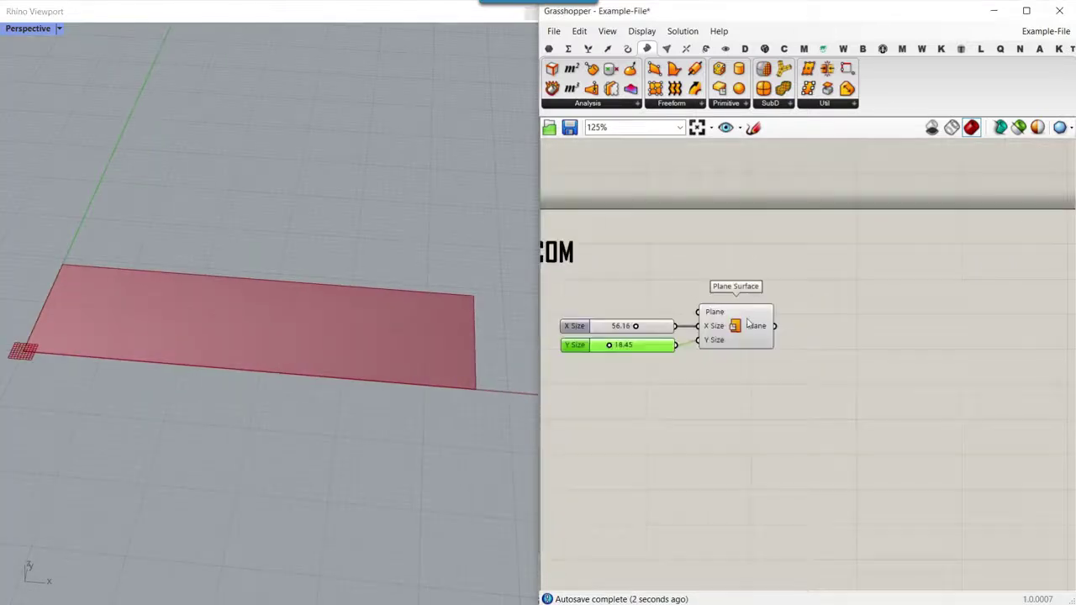
{"action": "scroll", "coordinate": [773, 299], "scroll_direction": "up", "scroll_amount": 5}
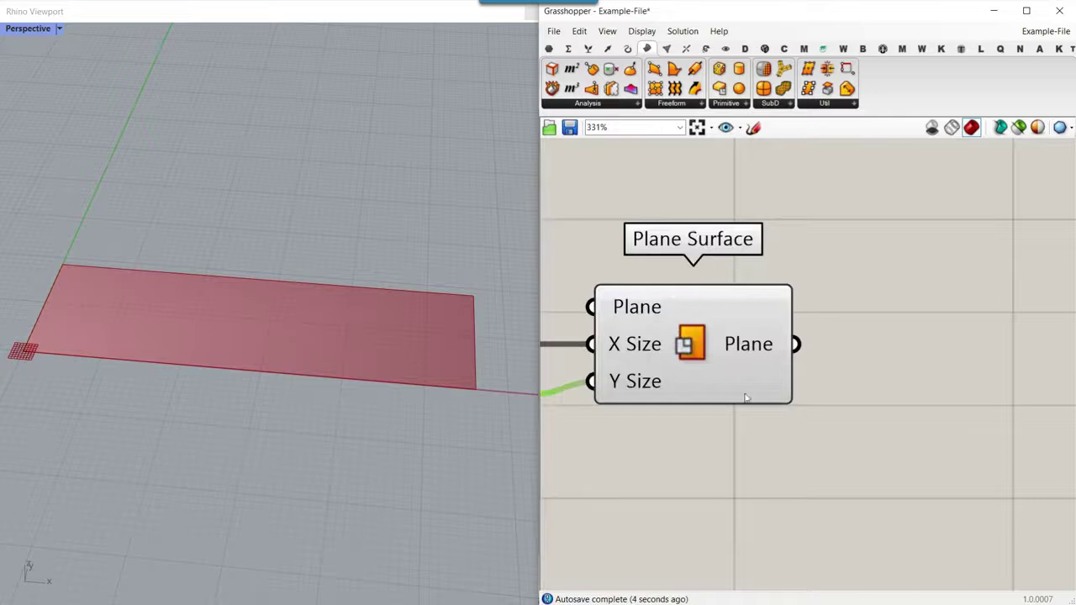
{"action": "left_click", "coordinate": [708, 49]}
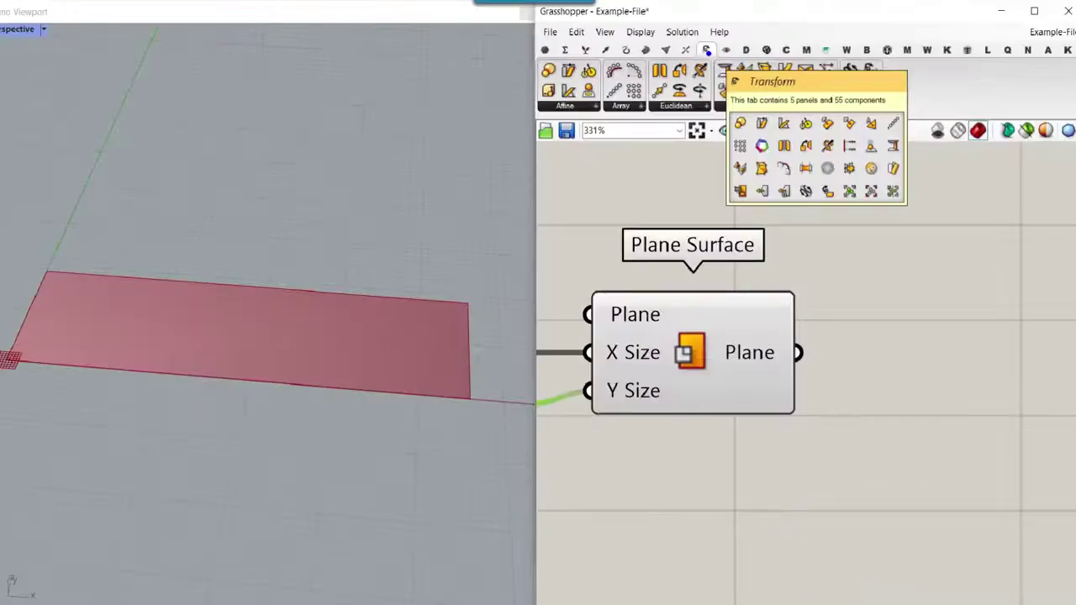
{"action": "left_click", "coordinate": [942, 158]}
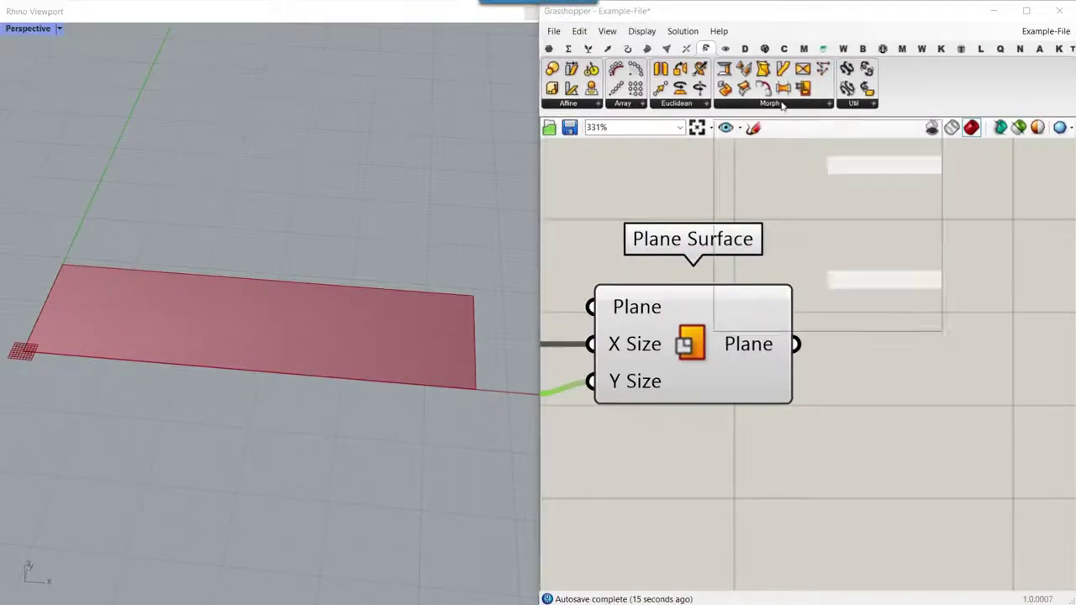
{"action": "left_click", "coordinate": [782, 280]}
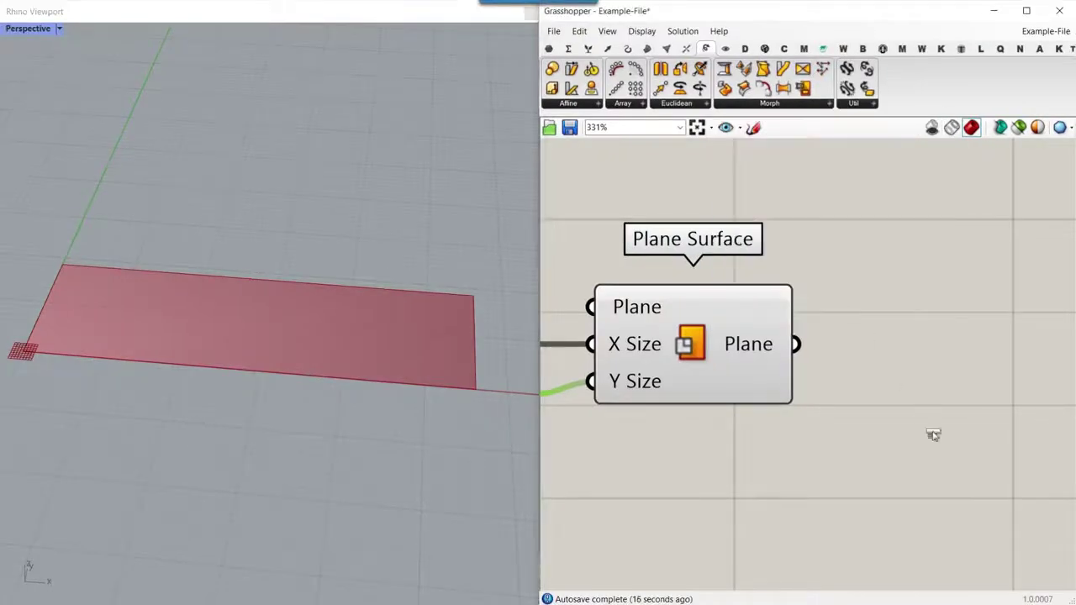
{"action": "left_click", "coordinate": [934, 433]}
{"action": "right_click_drag", "start_coordinate": [934, 433], "coordinate": [760, 351]}
{"action": "scroll", "coordinate": [770, 341], "scroll_direction": "down", "scroll_amount": 1}
{"action": "left_click_drag", "start_coordinate": [743, 329], "coordinate": [840, 343]}
{"action": "scroll", "coordinate": [753, 306], "scroll_direction": "up", "scroll_amount": 1}
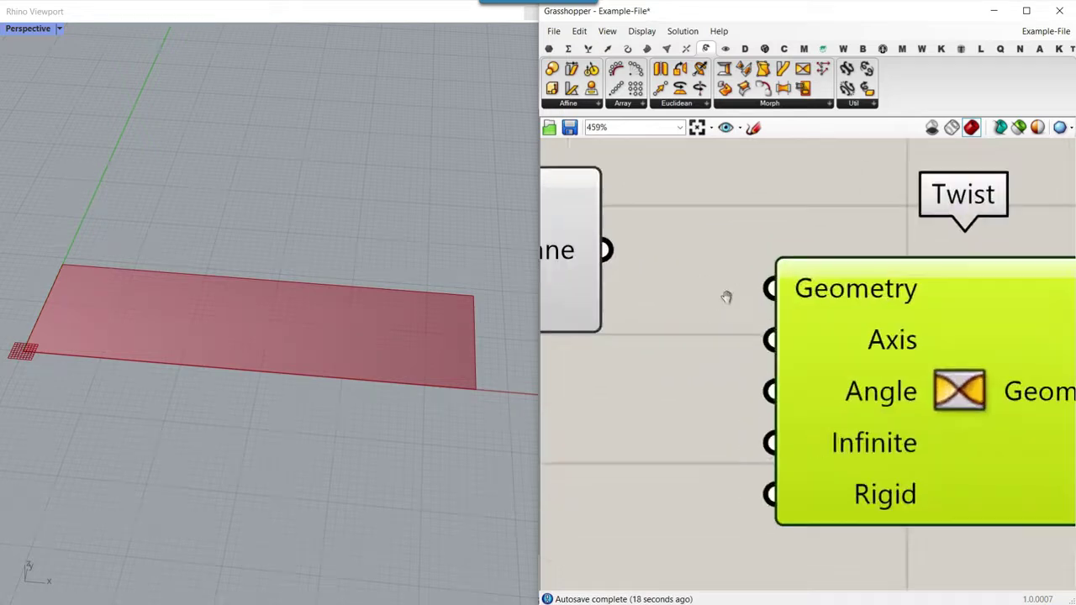
Step: Connect the Plane Surface component's Plane output to the Twist component's Geometry input
{"action": "right_click_drag", "start_coordinate": [727, 297], "coordinate": [767, 293]}
{"action": "scroll", "coordinate": [765, 292], "scroll_direction": "down", "scroll_amount": 4}
{"action": "scroll", "coordinate": [696, 270], "scroll_direction": "up", "scroll_amount": 3}
{"action": "left_click_drag", "start_coordinate": [715, 262], "coordinate": [856, 292]}
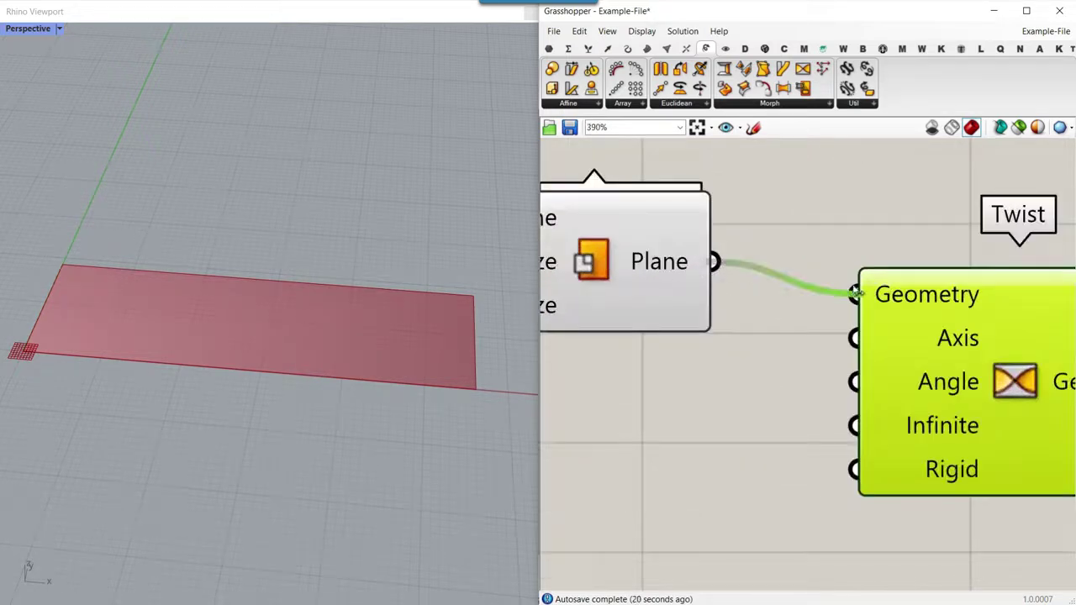
{"action": "scroll", "coordinate": [718, 314], "scroll_direction": "down", "scroll_amount": 3}
{"action": "left_click", "coordinate": [664, 284]}
{"action": "left_click", "coordinate": [734, 364]}
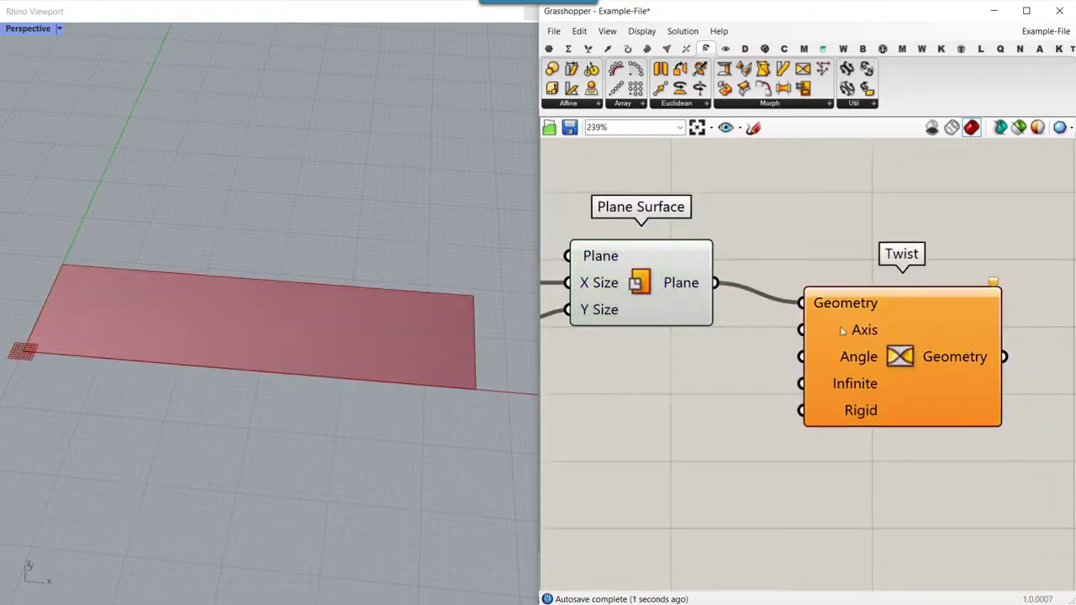
{"action": "mouse_move", "coordinate": [854, 332]}
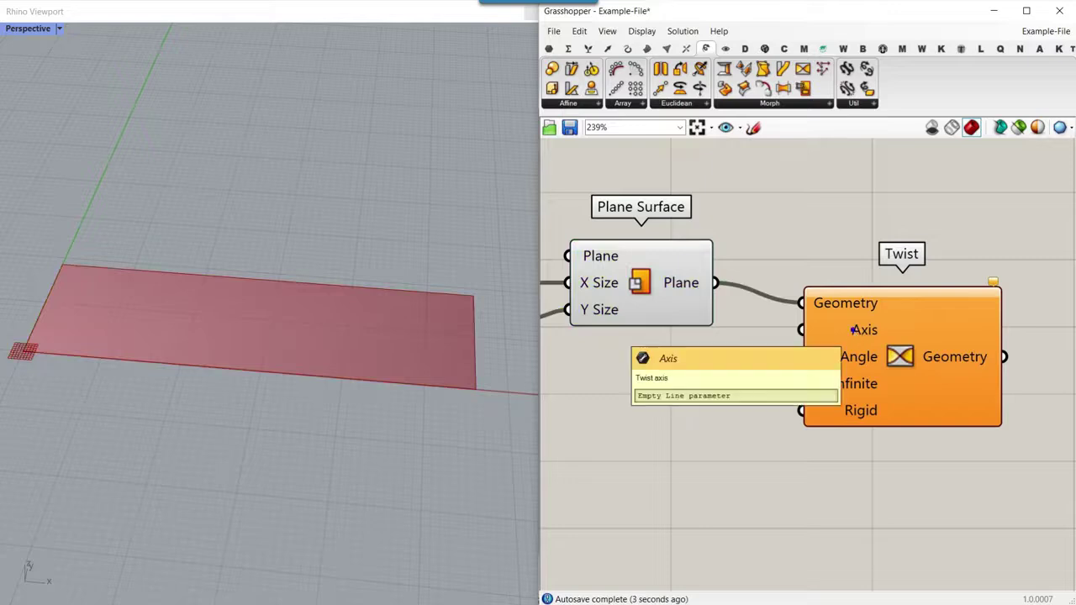
{"action": "mouse_move", "coordinate": [394, 387]}
{"action": "left_mouse_down"}
{"action": "mouse_move", "coordinate": [481, 366]}
{"action": "mouse_move", "coordinate": [378, 370]}
{"action": "mouse_move", "coordinate": [416, 343]}
{"action": "left_mouse_up"}
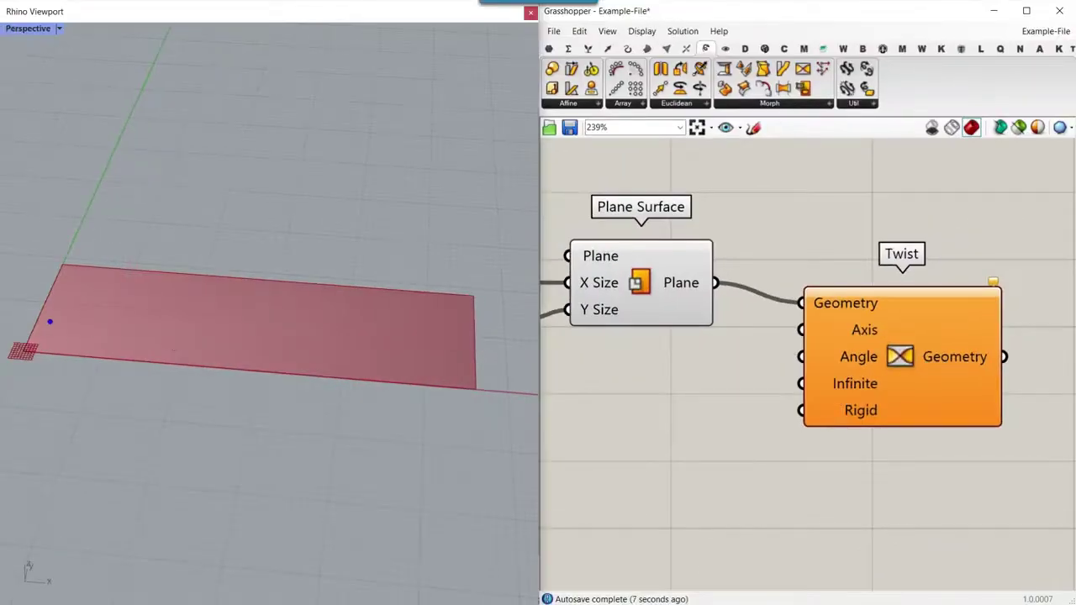
{"action": "left_click_drag", "start_coordinate": [42, 306], "coordinate": [477, 339]}
{"action": "key", "text": "ctrl+z"}
{"action": "left_click_drag", "start_coordinate": [46, 304], "coordinate": [422, 334]}
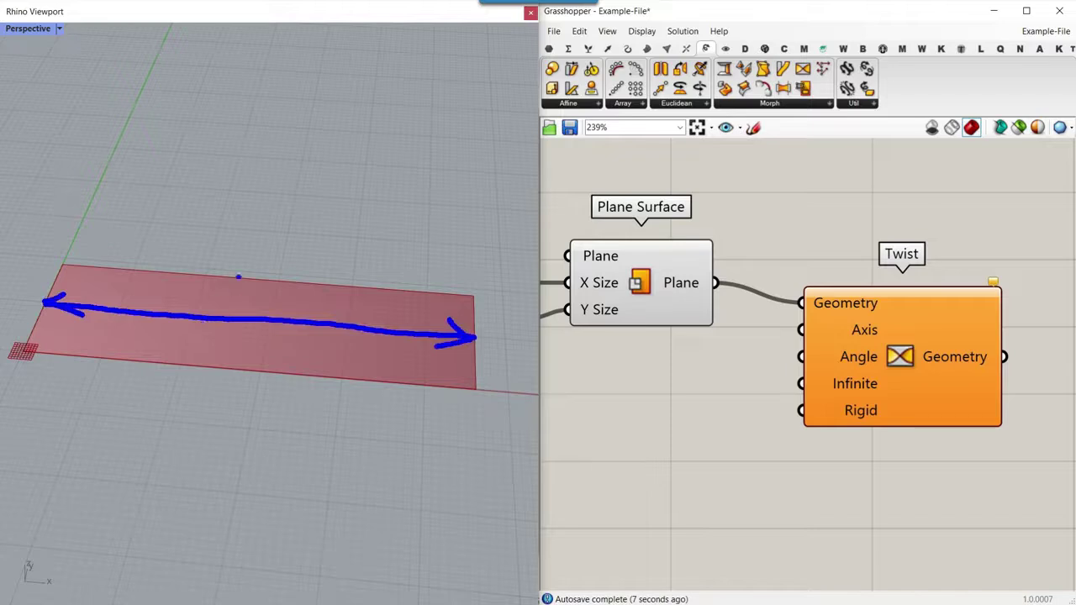
{"action": "left_click_drag", "start_coordinate": [238, 276], "coordinate": [210, 348]}
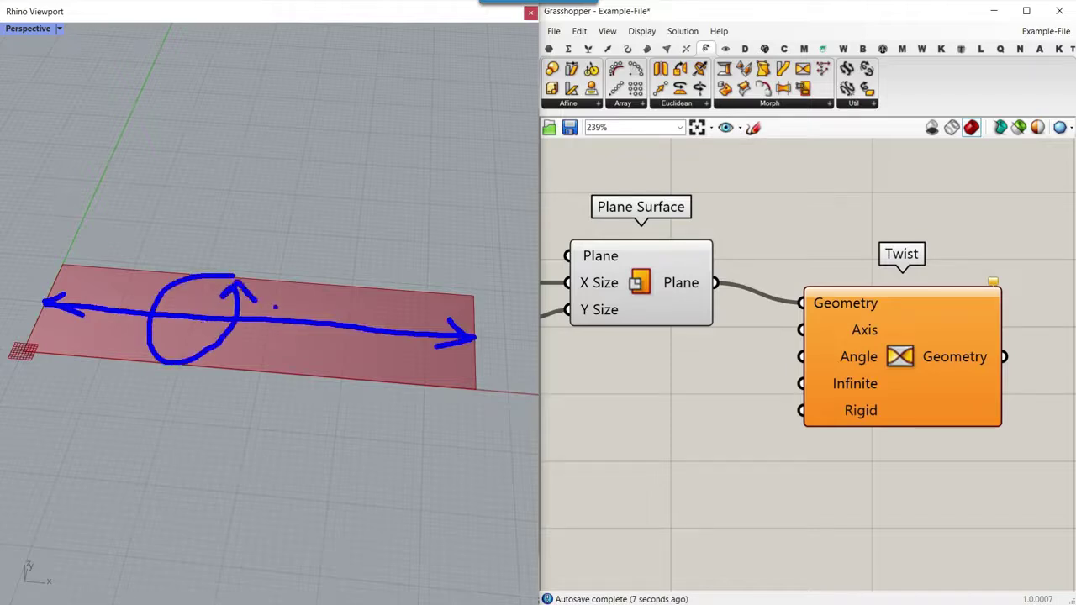
{"action": "key", "text": "Escape"}
Step: Add an Explode component from the Curve utilities beside Plane Surface and move the Twist component away to make room
{"action": "scroll", "coordinate": [769, 345], "scroll_direction": "down", "scroll_amount": 2}
{"action": "left_click_drag", "start_coordinate": [863, 346], "coordinate": [916, 339]}
{"action": "left_click", "coordinate": [791, 260]}
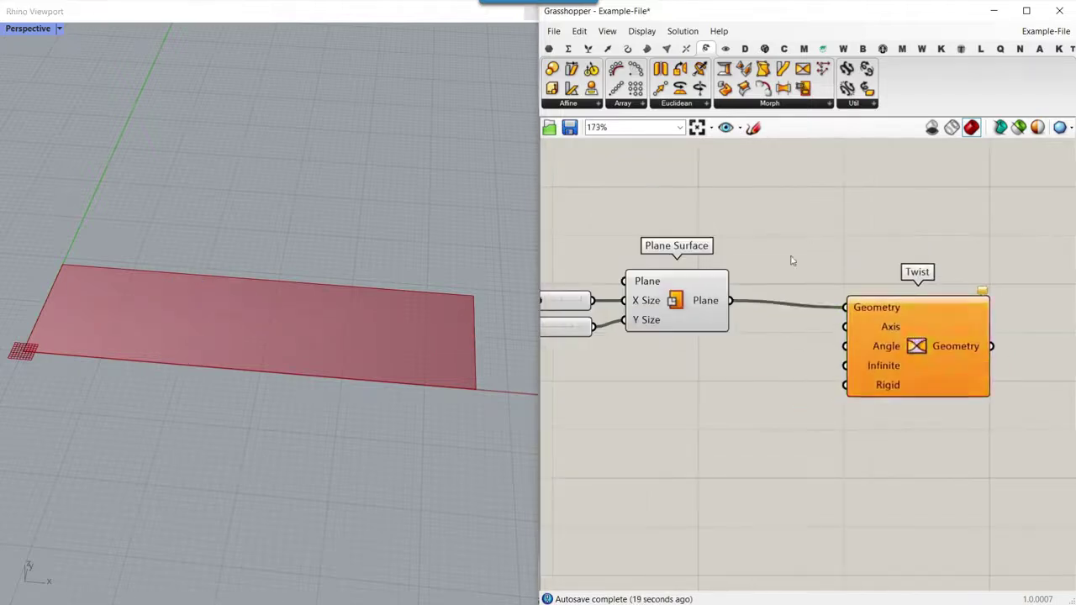
{"action": "scroll", "coordinate": [790, 260], "scroll_direction": "up", "scroll_amount": 3}
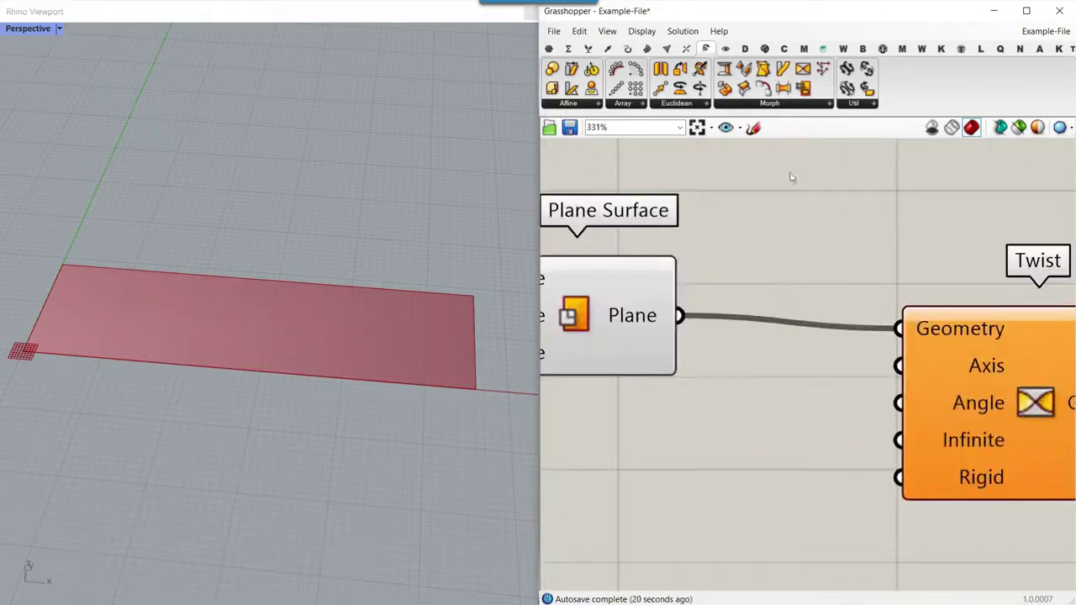
{"action": "left_click", "coordinate": [629, 49]}
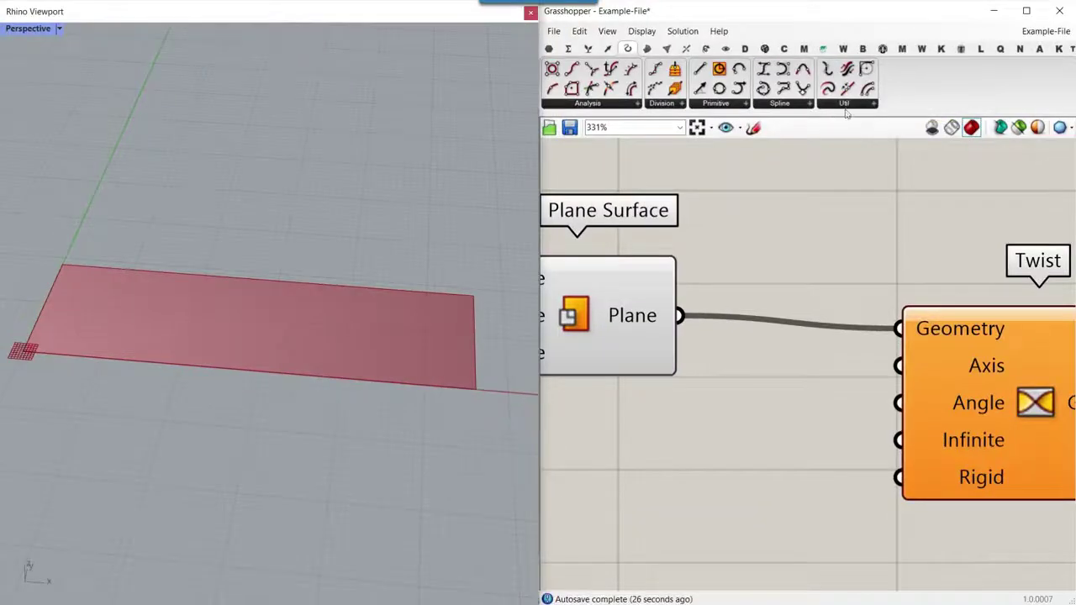
{"action": "left_click_drag", "start_coordinate": [828, 69], "coordinate": [802, 398]}
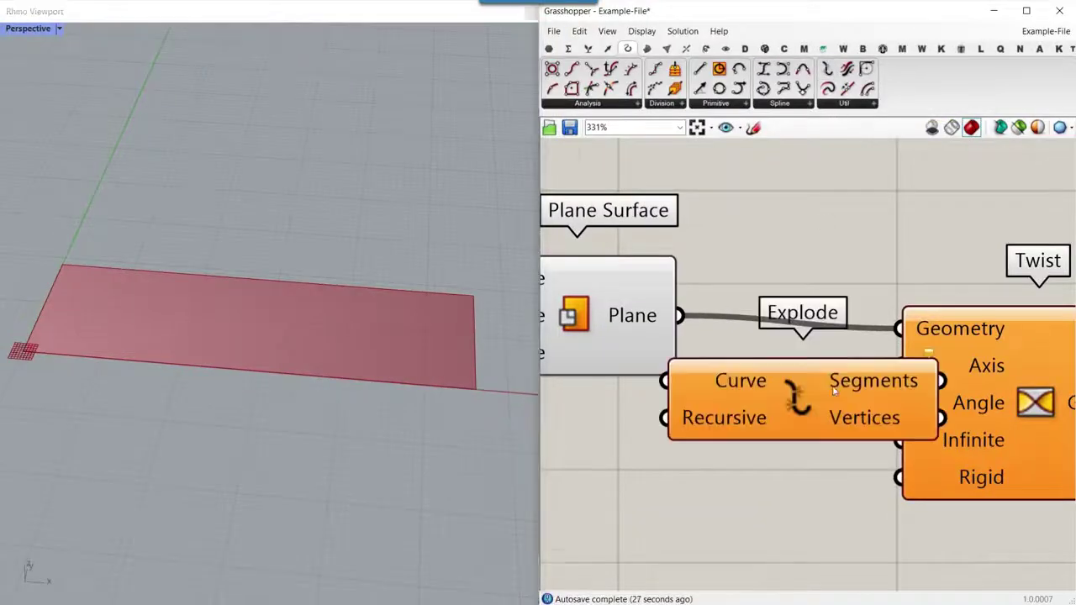
{"action": "scroll", "coordinate": [802, 393], "scroll_direction": "down", "scroll_amount": 3}
{"action": "left_click_drag", "start_coordinate": [841, 358], "coordinate": [1022, 355]}
Step: Connect the Plane Surface component's Plane output to the Explode component's Curve input
{"action": "scroll", "coordinate": [646, 355], "scroll_direction": "up", "scroll_amount": 1}
{"action": "scroll", "coordinate": [646, 356], "scroll_direction": "up", "scroll_amount": 2}
{"action": "right_click_drag", "start_coordinate": [646, 356], "coordinate": [790, 368]}
{"action": "left_click_drag", "start_coordinate": [804, 387], "coordinate": [832, 439]}
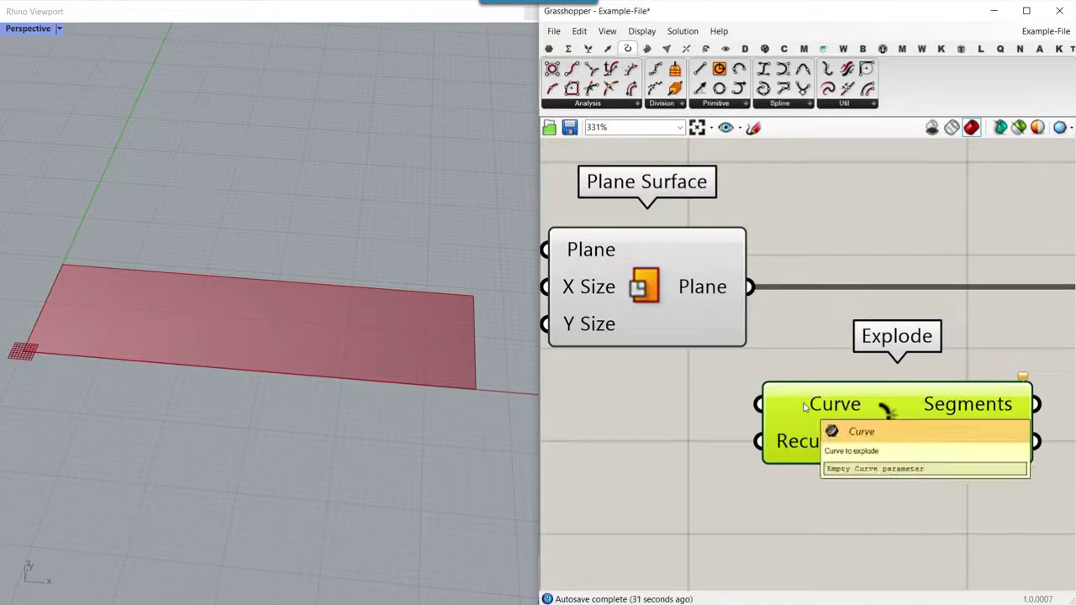
{"action": "left_click_drag", "start_coordinate": [760, 405], "coordinate": [748, 287]}
{"action": "scroll", "coordinate": [697, 312], "scroll_direction": "down", "scroll_amount": 2}
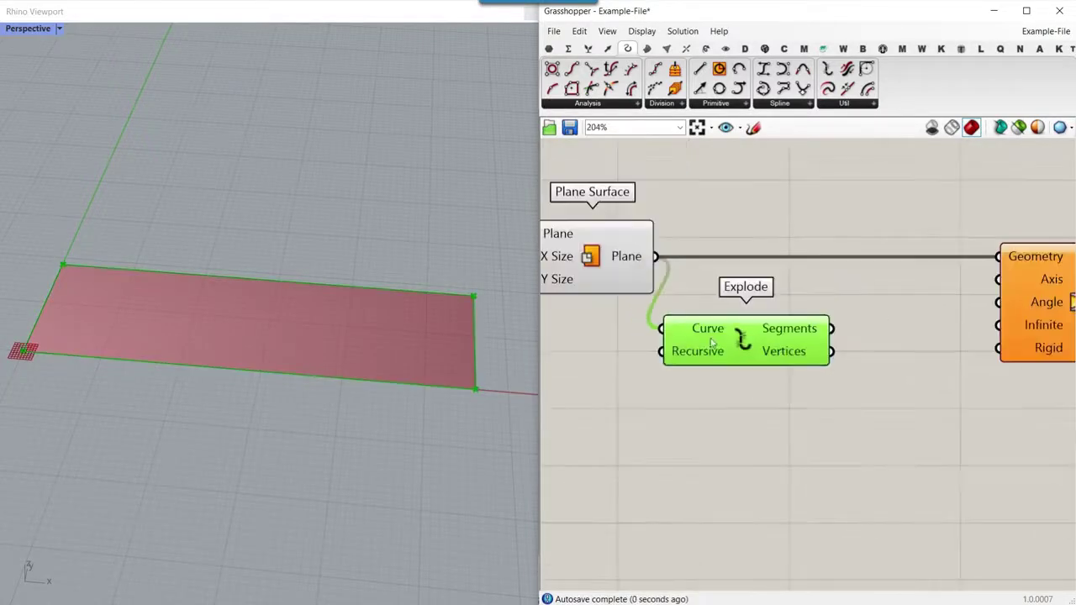
Step: Bake the Explode component's input curve to view its outline apart from the surface, and delete the baked copy
{"action": "right_click", "coordinate": [735, 368]}
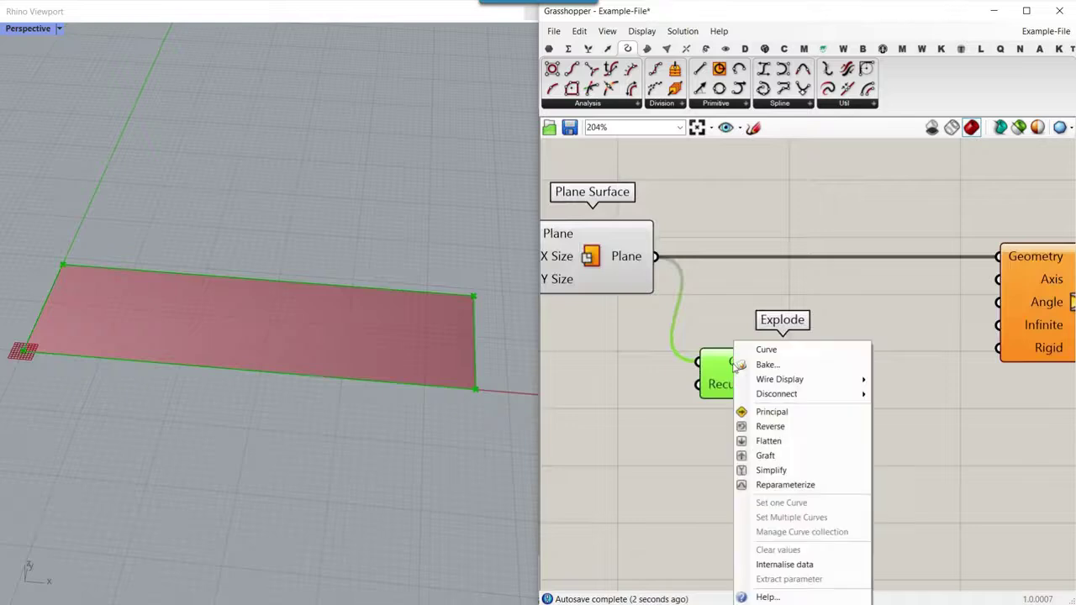
{"action": "left_click", "coordinate": [761, 365]}
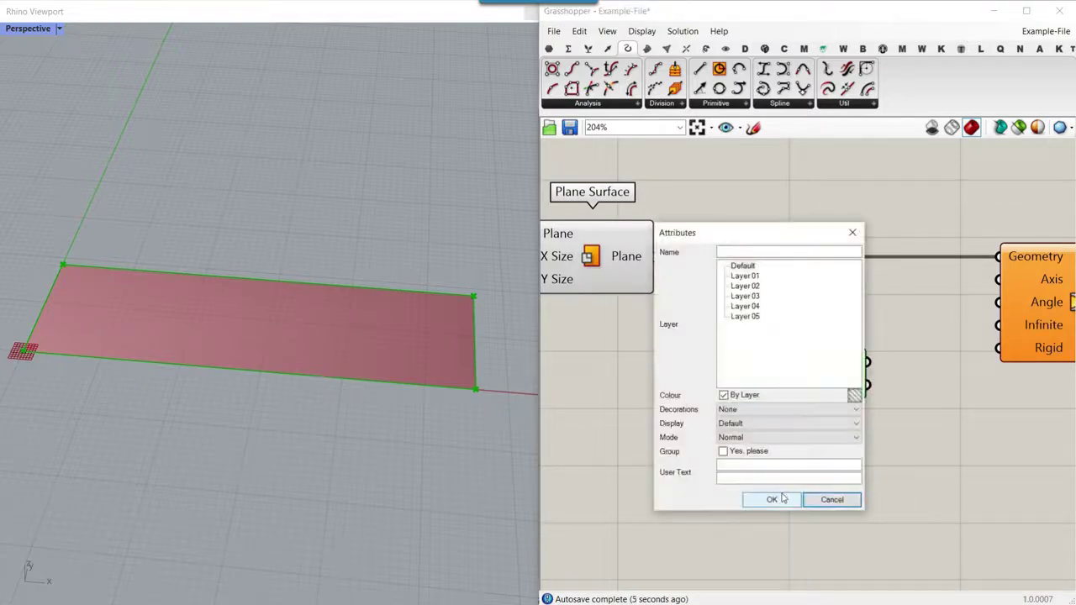
{"action": "left_click", "coordinate": [773, 497]}
{"action": "left_click", "coordinate": [392, 385]}
{"action": "left_click_drag", "start_coordinate": [476, 314], "coordinate": [495, 189]}
{"action": "left_click", "coordinate": [453, 129]}
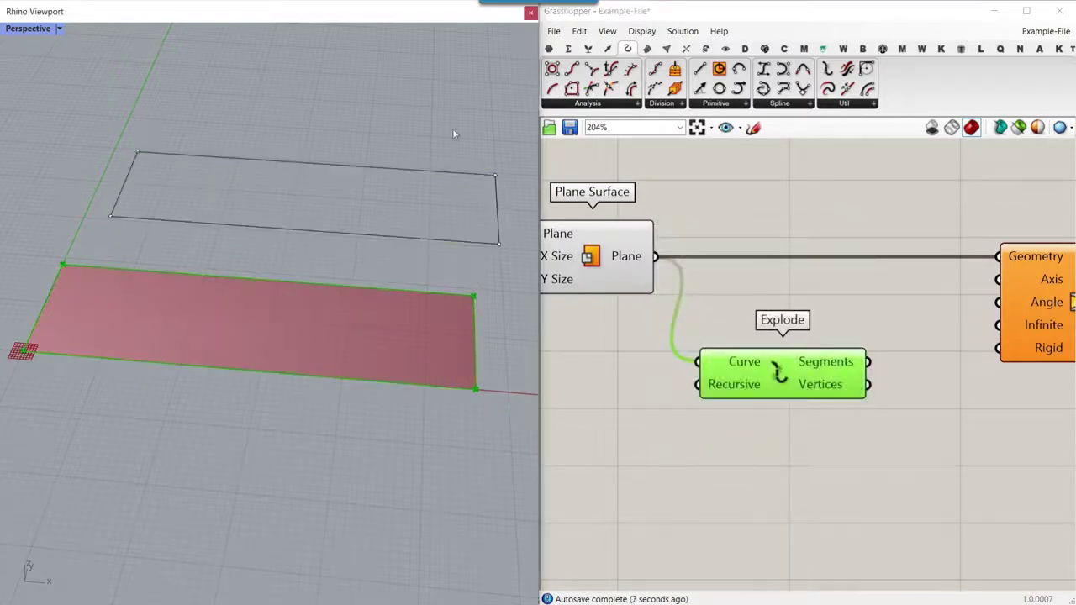
{"action": "left_click", "coordinate": [301, 238]}
{"action": "key", "text": "Delete"}
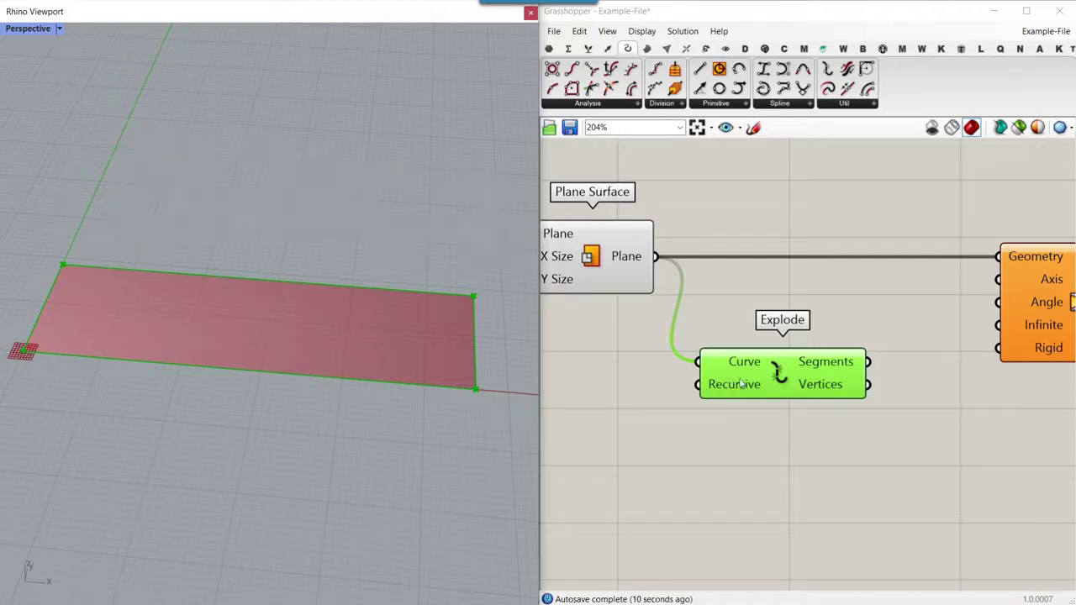
Step: Add a List Item component from the list tools and place it beside the Explode component
{"action": "scroll", "coordinate": [741, 385], "scroll_direction": "up", "scroll_amount": 3}
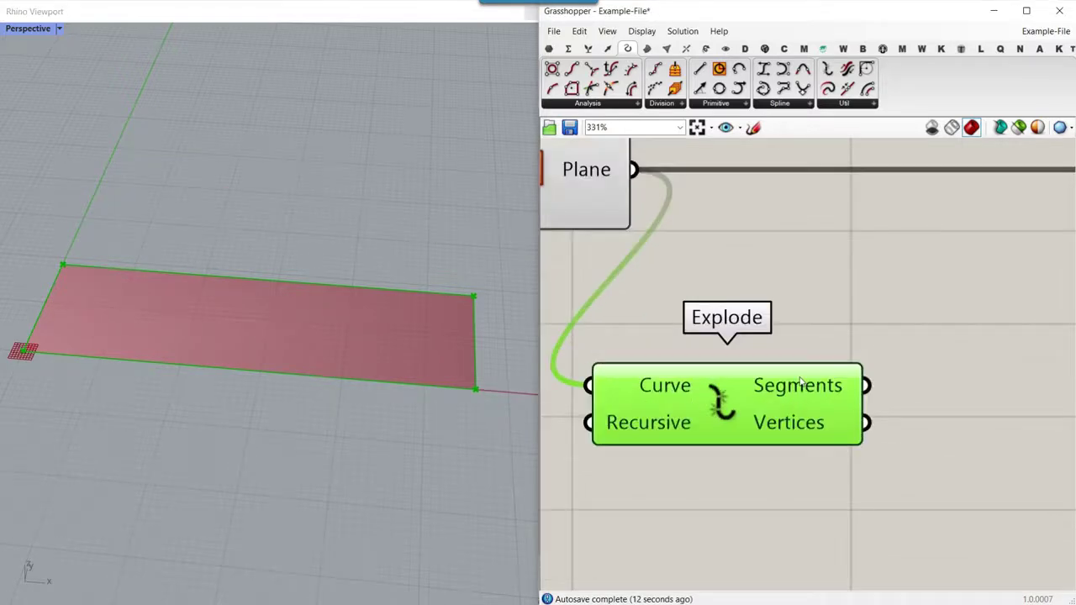
{"action": "mouse_move", "coordinate": [798, 396]}
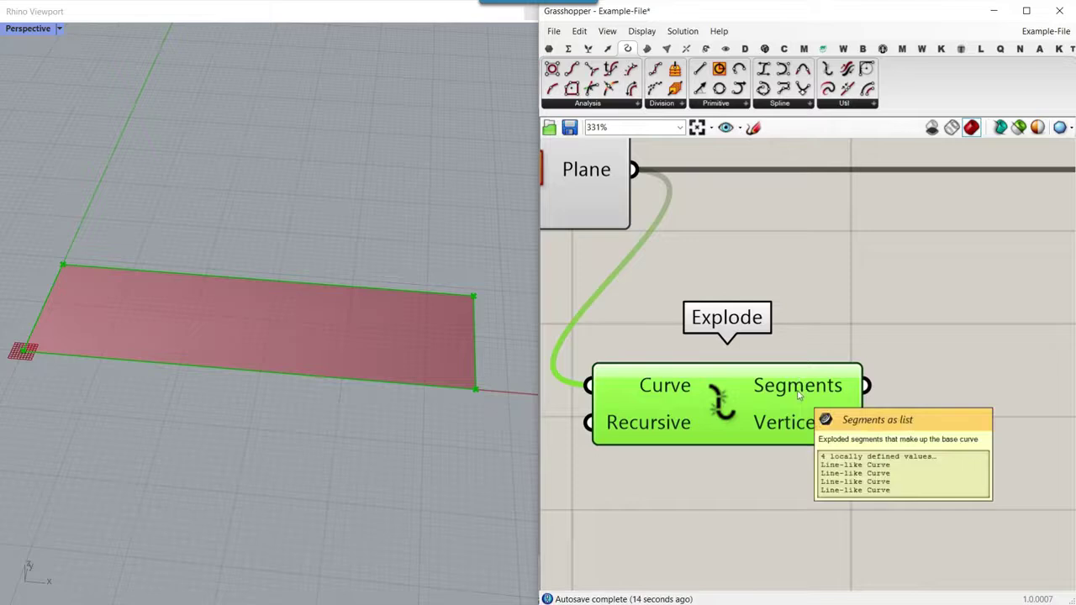
{"action": "left_click", "coordinate": [590, 48]}
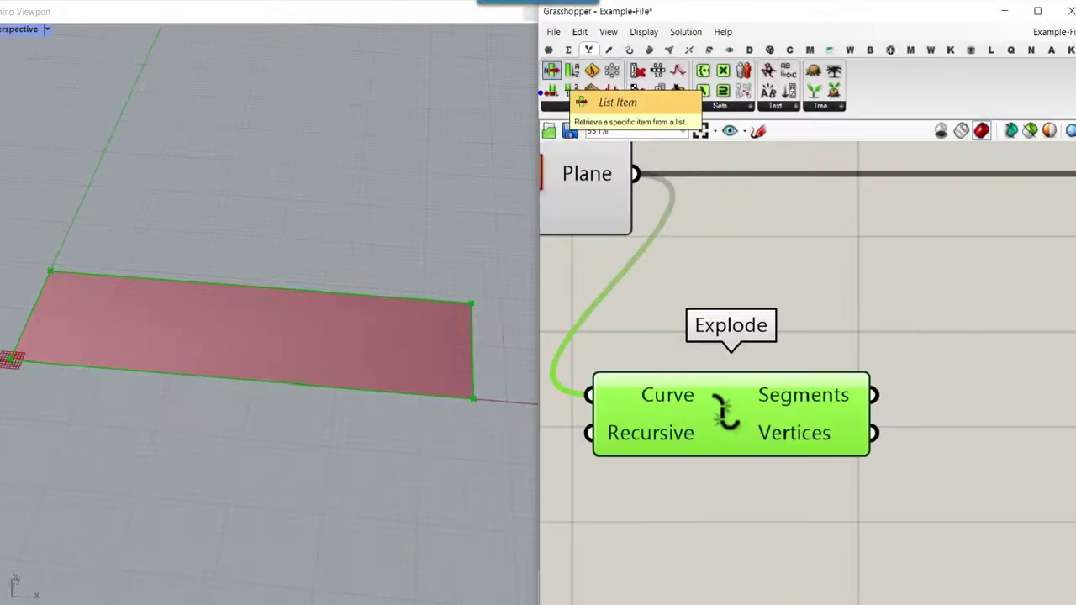
{"action": "left_click_drag", "start_coordinate": [551, 72], "coordinate": [1013, 512]}
{"action": "right_click_drag", "start_coordinate": [1009, 513], "coordinate": [789, 371]}
{"action": "scroll", "coordinate": [782, 366], "scroll_direction": "down", "scroll_amount": 1}
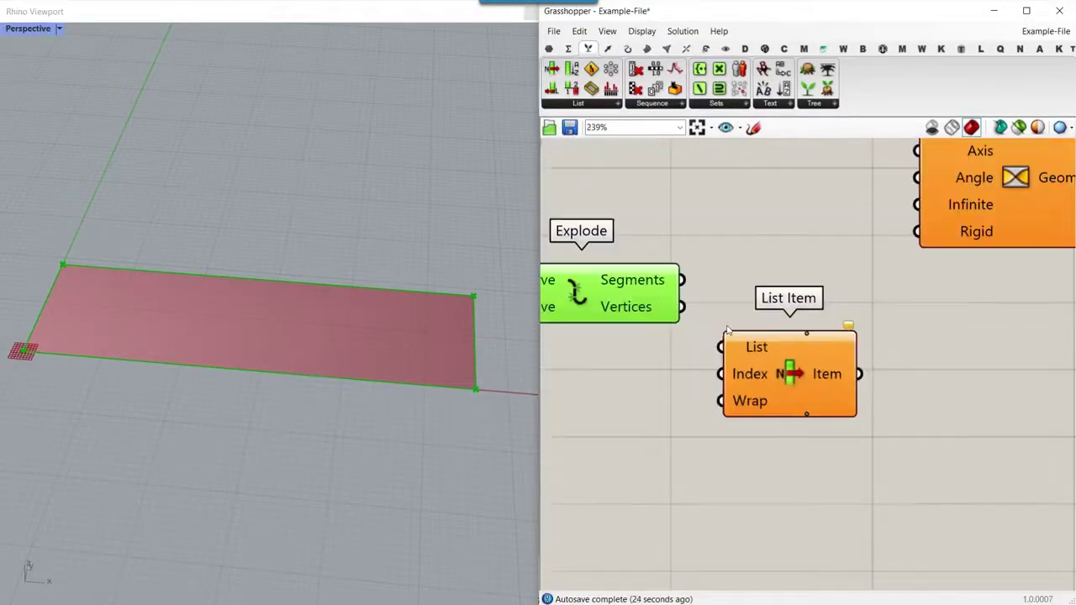
Step: Connect the Explode component's Segments output to the List Item component's List input, keeping a single item output
{"action": "scroll", "coordinate": [696, 327], "scroll_direction": "up", "scroll_amount": 2}
{"action": "right_click_drag", "start_coordinate": [686, 320], "coordinate": [701, 266]}
{"action": "left_click_drag", "start_coordinate": [686, 200], "coordinate": [745, 308]}
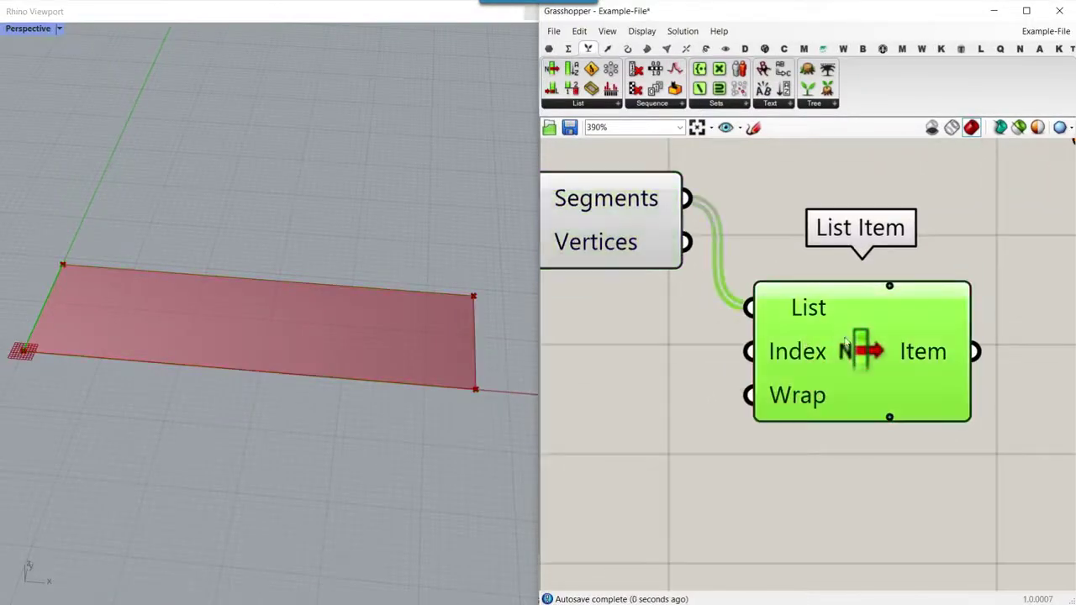
{"action": "scroll", "coordinate": [377, 370], "scroll_direction": "down", "scroll_amount": 2}
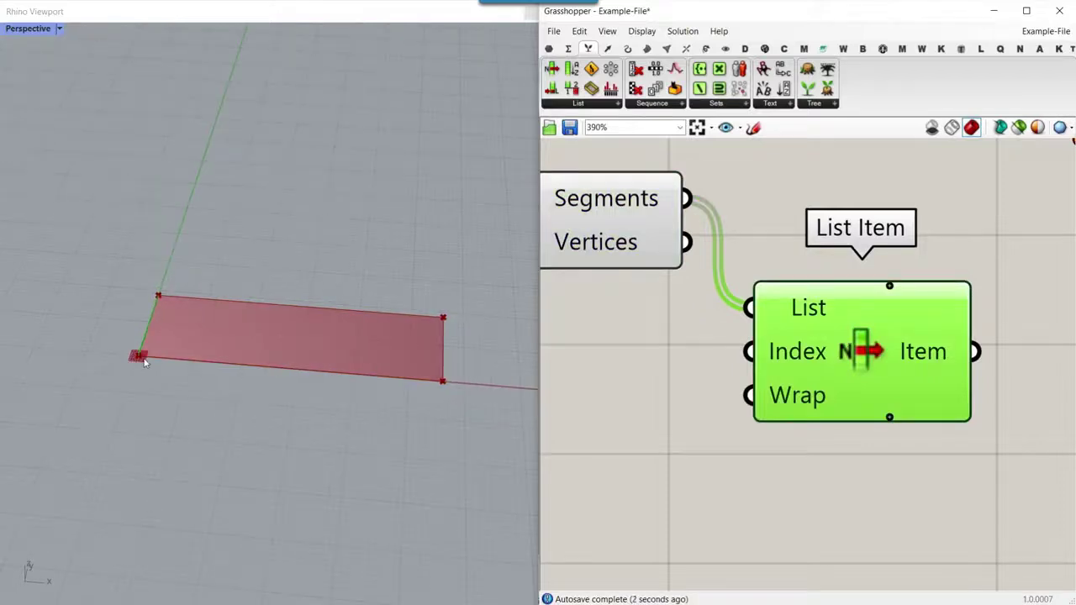
{"action": "scroll", "coordinate": [837, 372], "scroll_direction": "up", "scroll_amount": 2}
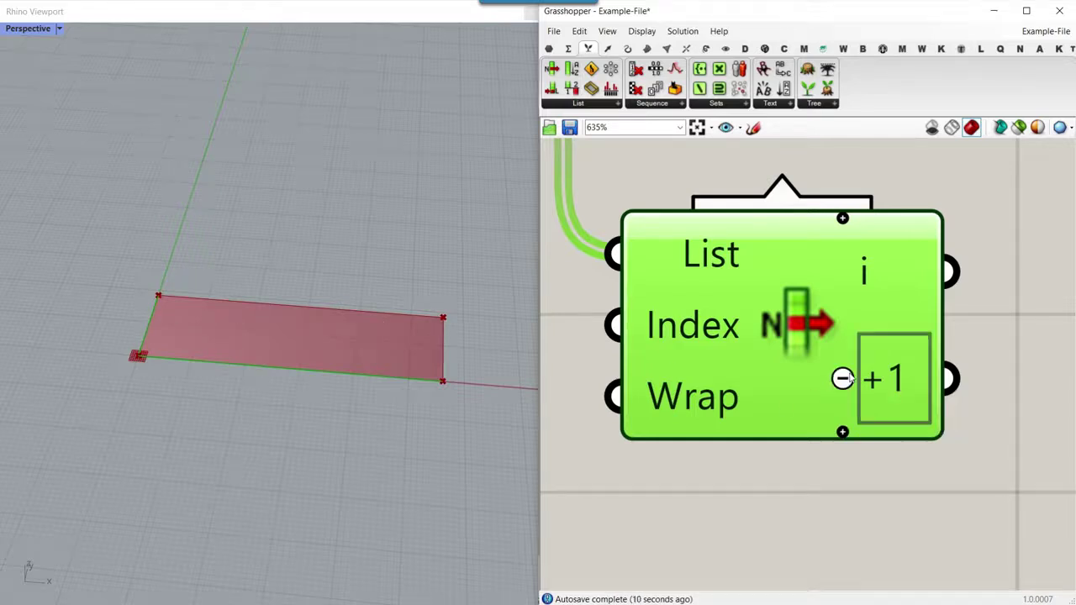
{"action": "scroll", "coordinate": [745, 255], "scroll_direction": "down", "scroll_amount": 3}
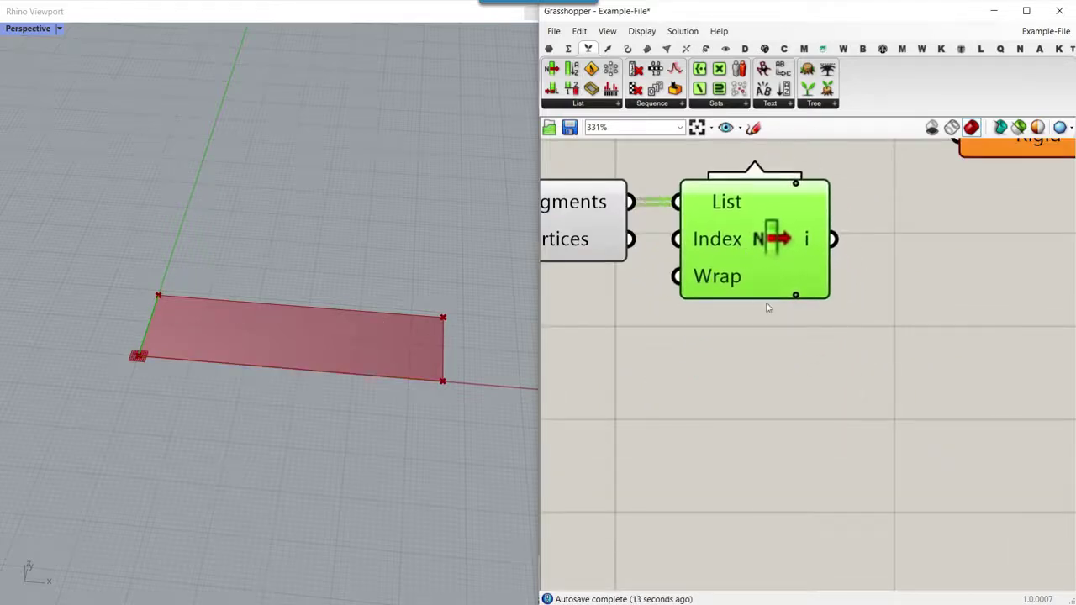
Step: Move the Twist component farther from the List Item component to free canvas space
{"action": "scroll", "coordinate": [767, 308], "scroll_direction": "down", "scroll_amount": 3}
{"action": "right_click_drag", "start_coordinate": [831, 312], "coordinate": [728, 374]}
{"action": "left_click_drag", "start_coordinate": [819, 283], "coordinate": [915, 283]}
{"action": "left_click", "coordinate": [782, 333]}
{"action": "scroll", "coordinate": [645, 350], "scroll_direction": "up", "scroll_amount": 3}
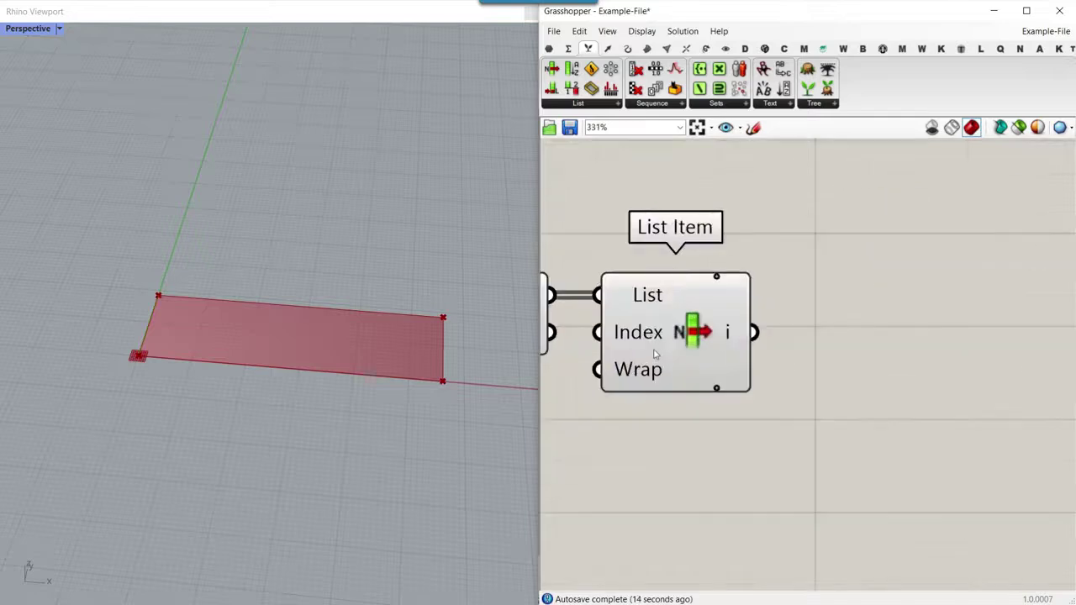
Step: Add a Curve Middle component and connect the List Item component's i output to its Curve input
{"action": "left_click", "coordinate": [665, 335]}
{"action": "left_click", "coordinate": [627, 49]}
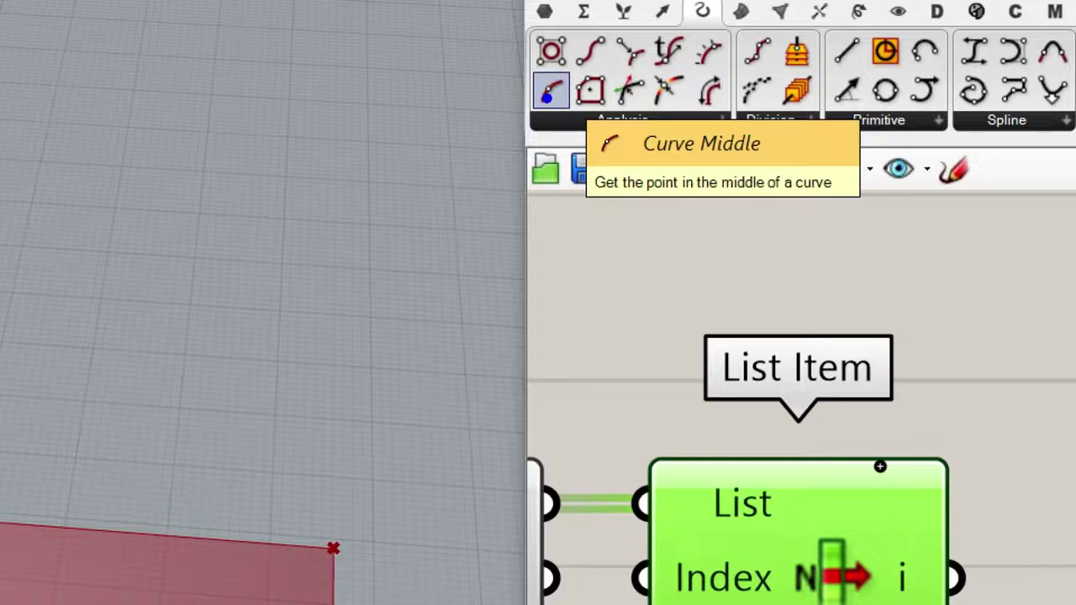
{"action": "left_click", "coordinate": [548, 97]}
{"action": "left_click", "coordinate": [869, 346]}
{"action": "left_click_drag", "start_coordinate": [751, 334], "coordinate": [759, 343]}
{"action": "left_click_drag", "start_coordinate": [802, 345], "coordinate": [841, 335]}
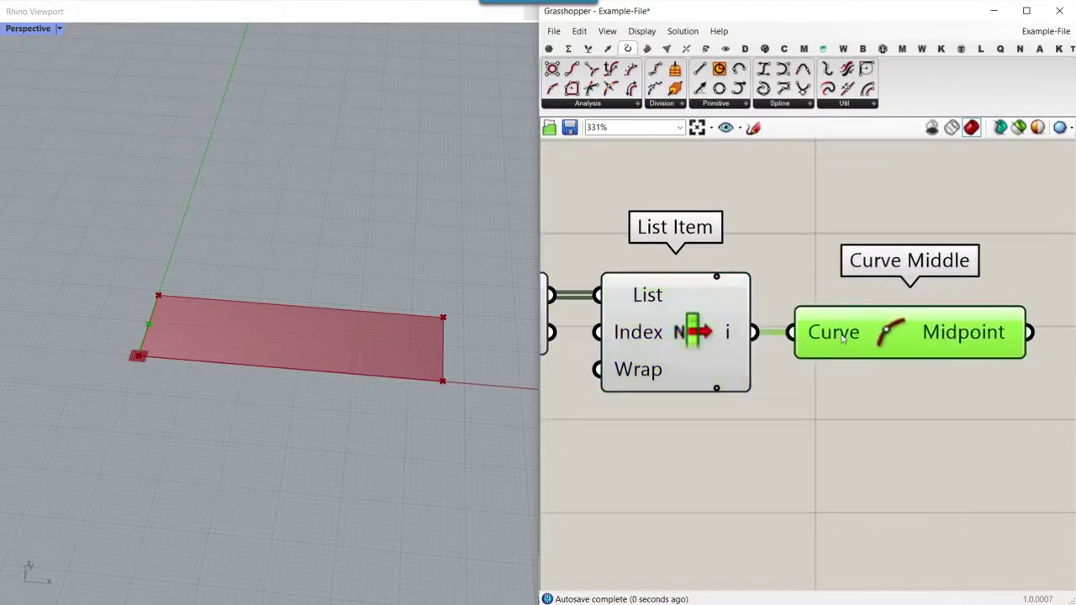
Step: Move the Twist component away from the Curve Middle component to leave room for another component between them
{"action": "scroll", "coordinate": [139, 351], "scroll_direction": "up", "scroll_amount": 2}
{"action": "scroll", "coordinate": [842, 347], "scroll_direction": "down", "scroll_amount": 4}
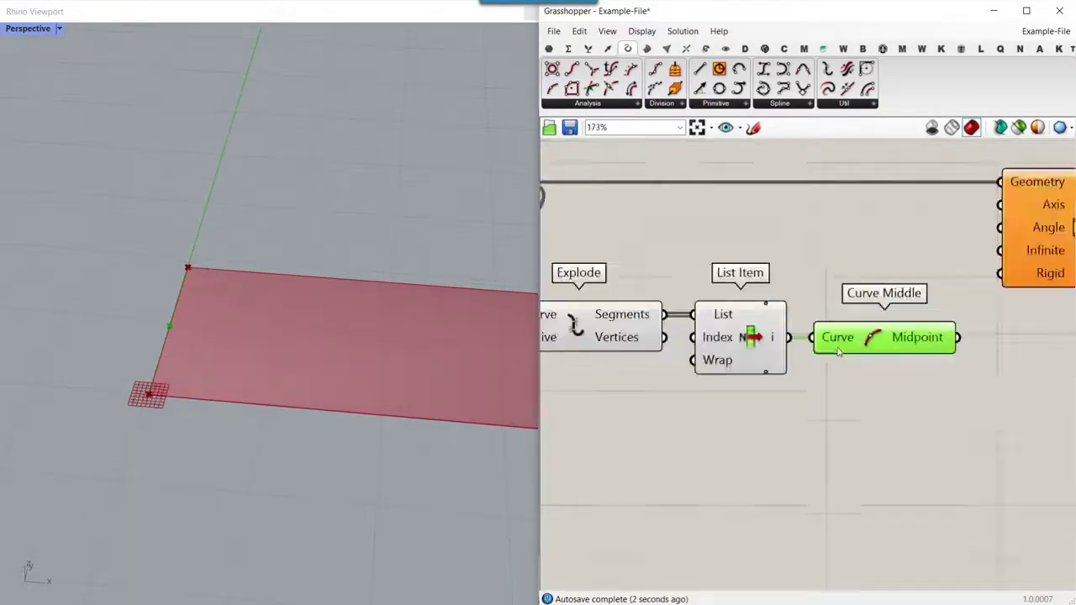
{"action": "right_click_drag", "start_coordinate": [875, 341], "coordinate": [682, 371]}
{"action": "left_click_drag", "start_coordinate": [846, 300], "coordinate": [915, 304]}
{"action": "left_click", "coordinate": [812, 375]}
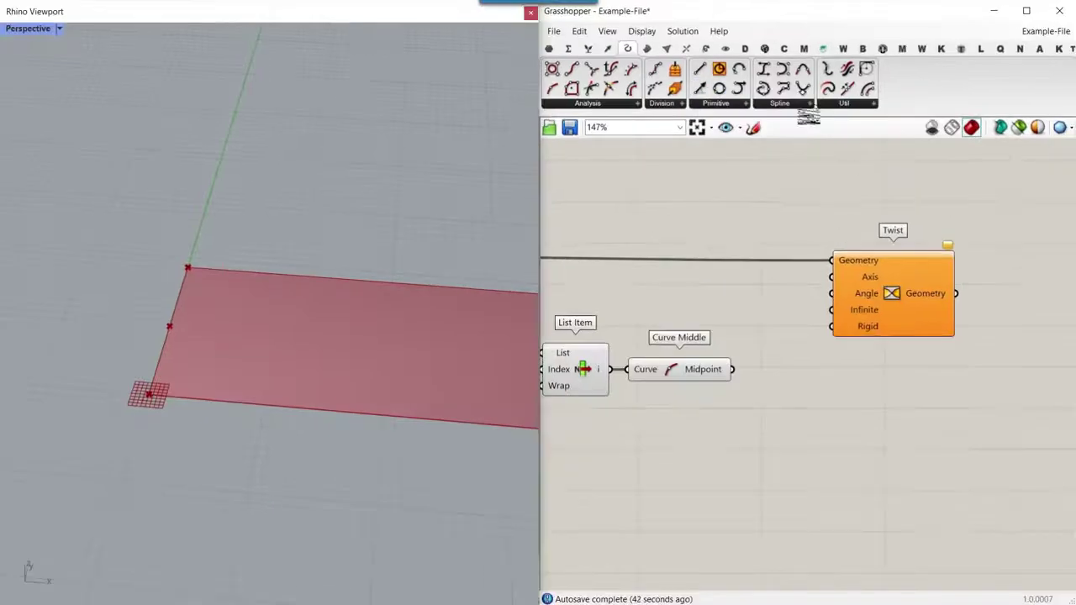
Step: Add a Line SDL component and connect the Curve Middle component's Midpoint output to its Start input
{"action": "left_click", "coordinate": [700, 88]}
{"action": "left_click", "coordinate": [799, 351]}
{"action": "scroll", "coordinate": [797, 362], "scroll_direction": "up", "scroll_amount": 4}
{"action": "left_click", "coordinate": [797, 335]}
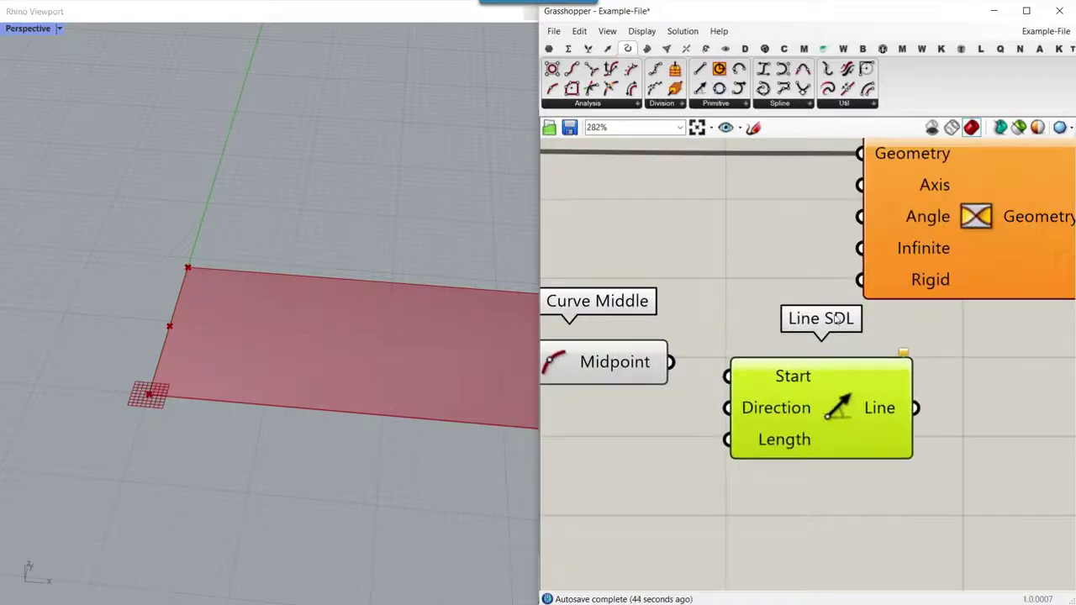
{"action": "scroll", "coordinate": [798, 329], "scroll_direction": "up", "scroll_amount": 2}
{"action": "right_click_drag", "start_coordinate": [721, 457], "coordinate": [864, 357]}
{"action": "scroll", "coordinate": [859, 335], "scroll_direction": "down", "scroll_amount": 2}
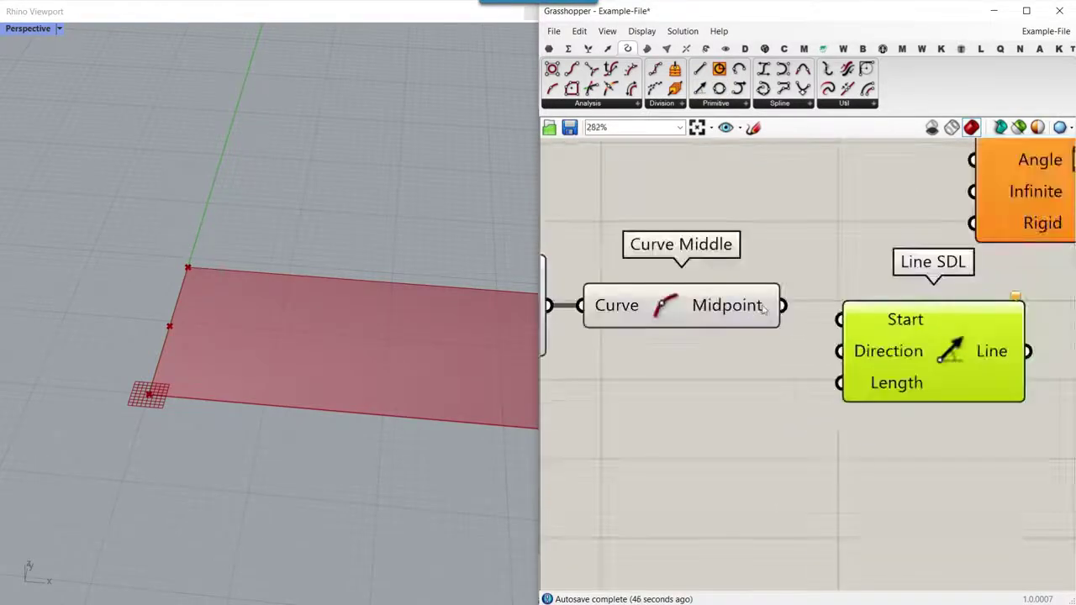
{"action": "left_click_drag", "start_coordinate": [782, 306], "coordinate": [844, 320]}
{"action": "left_click", "coordinate": [672, 315]}
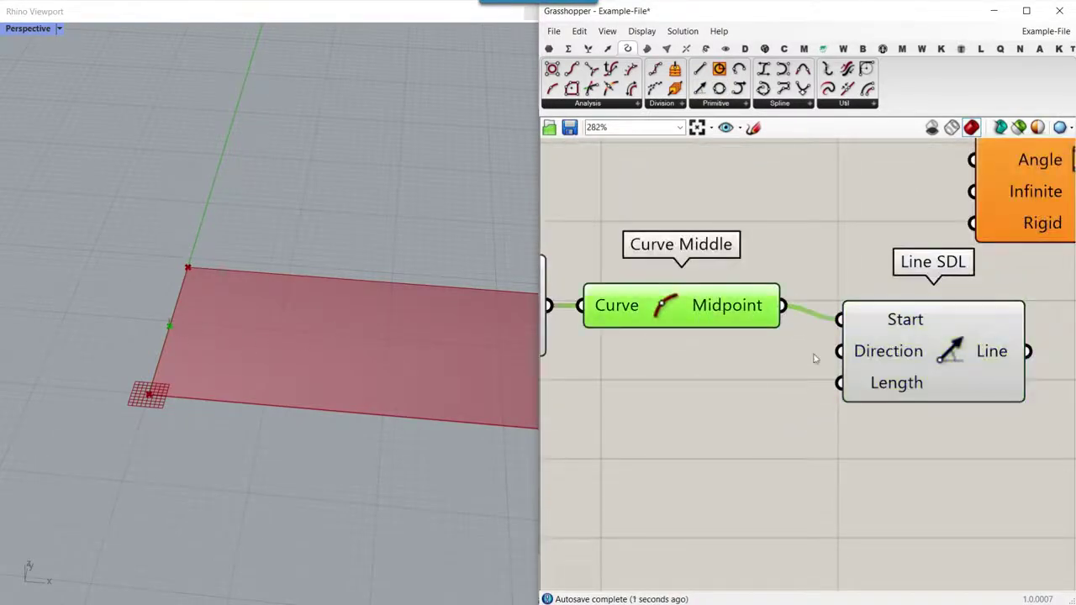
Step: Add a Unit X vector component and connect its Unit vector output to the Line SDL component's Direction input
{"action": "double_click", "coordinate": [710, 385]}
{"action": "type", "text": "x"}
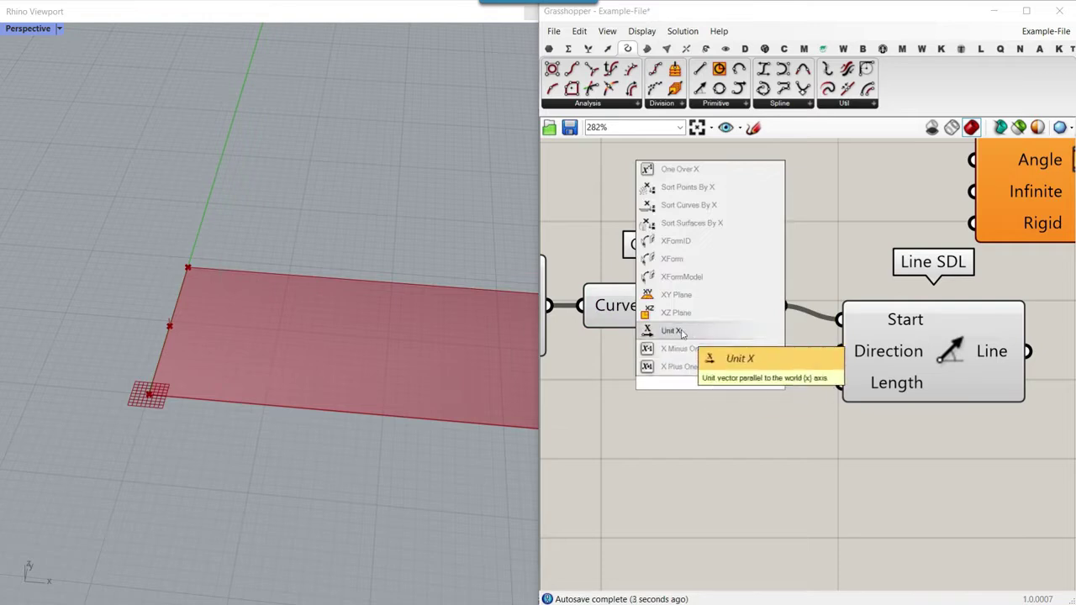
{"action": "left_click", "coordinate": [683, 334]}
{"action": "scroll", "coordinate": [738, 384], "scroll_direction": "up", "scroll_amount": 1}
{"action": "left_click_drag", "start_coordinate": [733, 384], "coordinate": [676, 425]}
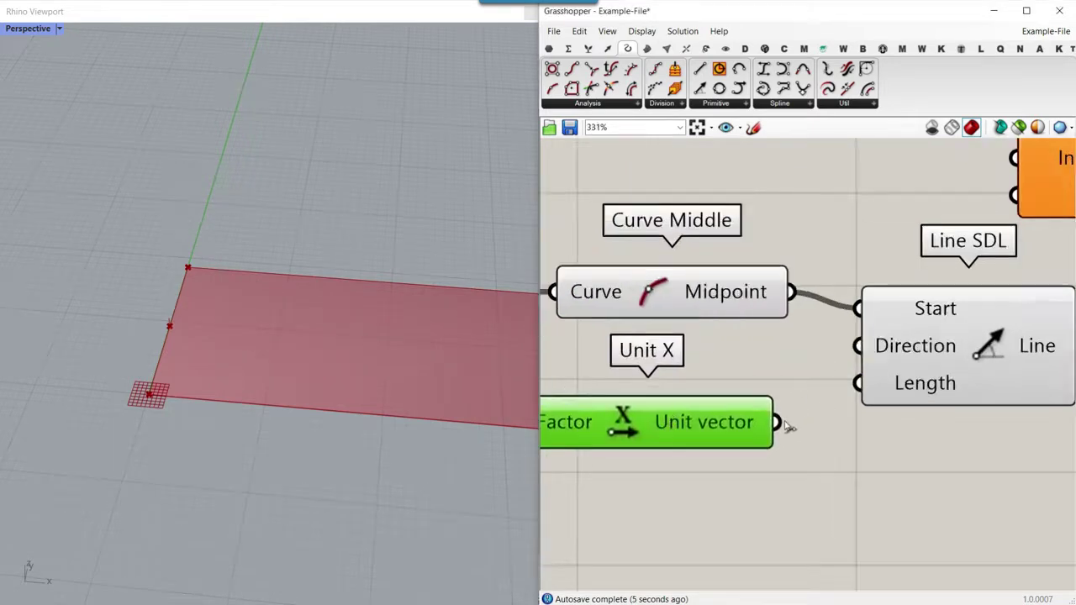
{"action": "left_click_drag", "start_coordinate": [782, 423], "coordinate": [887, 353]}
Step: Set the X Size slider to 30.11 and connect it to the Line SDL component's Length input
{"action": "scroll", "coordinate": [733, 334], "scroll_direction": "down", "scroll_amount": 5}
{"action": "mouse_move", "coordinate": [814, 349]}
{"action": "left_mouse_down"}
{"action": "mouse_move", "coordinate": [807, 359]}
{"action": "mouse_move", "coordinate": [819, 364]}
{"action": "left_mouse_up"}
{"action": "scroll", "coordinate": [814, 362], "scroll_direction": "down", "scroll_amount": 6}
{"action": "right_click_drag", "start_coordinate": [708, 353], "coordinate": [771, 349]}
{"action": "scroll", "coordinate": [673, 302], "scroll_direction": "up", "scroll_amount": 5}
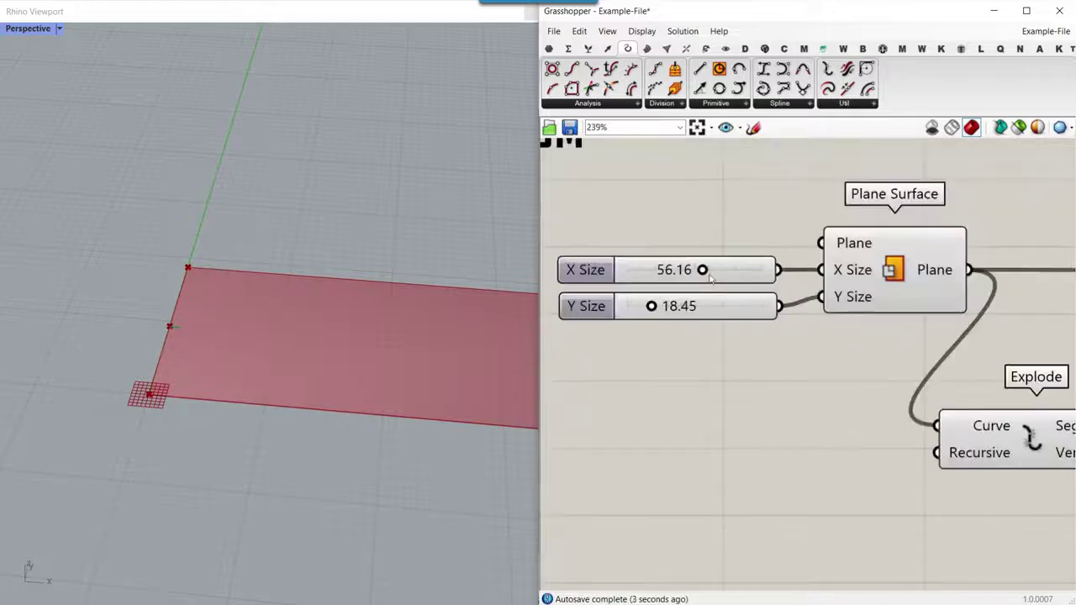
{"action": "left_click_drag", "start_coordinate": [706, 271], "coordinate": [666, 272]}
{"action": "left_click_drag", "start_coordinate": [779, 271], "coordinate": [758, 283]}
{"action": "scroll", "coordinate": [620, 349], "scroll_direction": "down", "scroll_amount": 5}
{"action": "scroll", "coordinate": [933, 441], "scroll_direction": "up", "scroll_amount": 4}
{"action": "scroll", "coordinate": [721, 357], "scroll_direction": "up", "scroll_amount": 2}
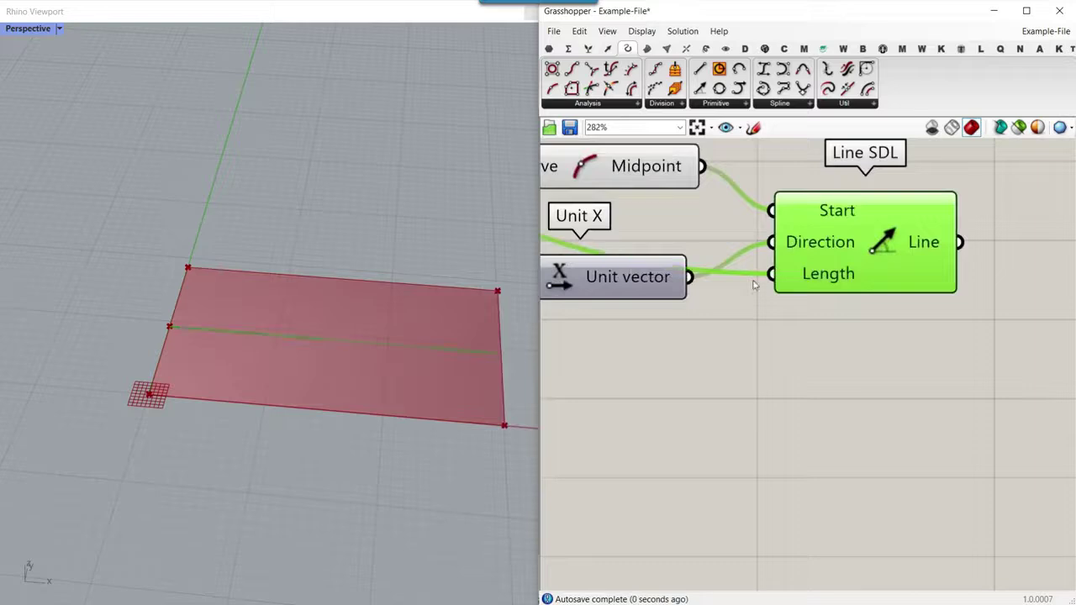
Step: Increase the X Size slider's value to lengthen the strip together with its centre line
{"action": "scroll", "coordinate": [761, 297], "scroll_direction": "down", "scroll_amount": 4}
{"action": "right_click_drag", "start_coordinate": [652, 318], "coordinate": [870, 342]}
{"action": "scroll", "coordinate": [605, 184], "scroll_direction": "up", "scroll_amount": 3}
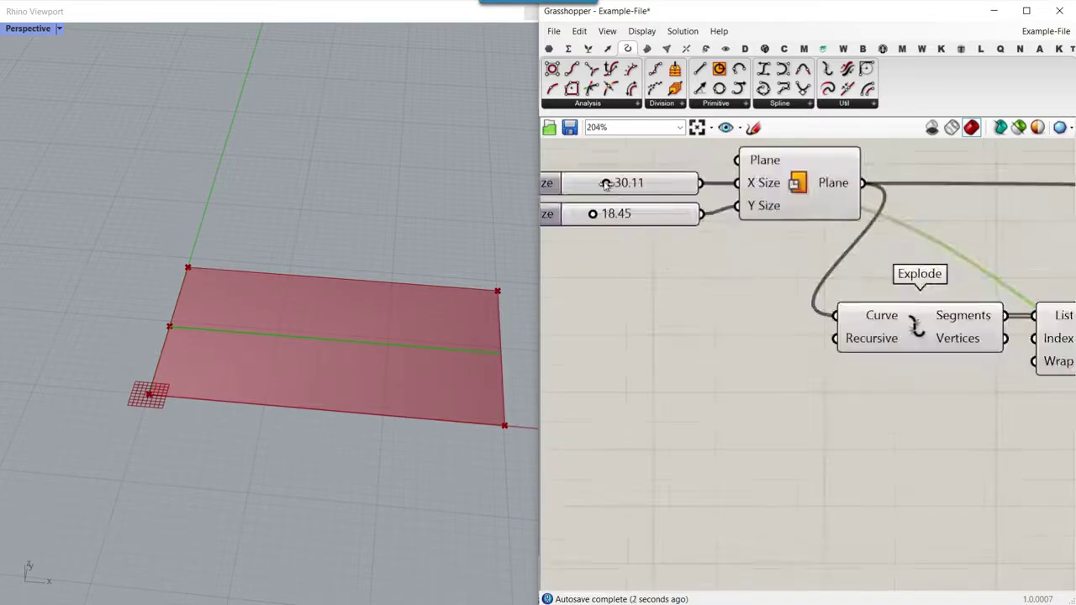
{"action": "scroll", "coordinate": [281, 345], "scroll_direction": "down", "scroll_amount": 3}
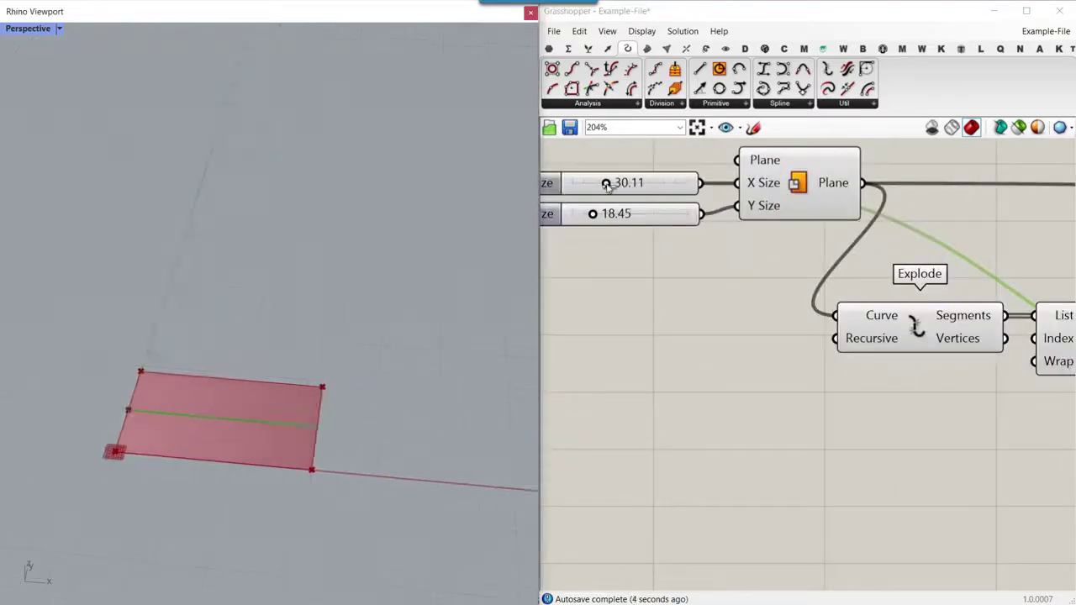
{"action": "mouse_move", "coordinate": [608, 186]}
{"action": "left_mouse_down"}
{"action": "mouse_move", "coordinate": [648, 187]}
{"action": "mouse_move", "coordinate": [593, 188]}
{"action": "mouse_move", "coordinate": [618, 196]}
{"action": "left_mouse_up"}
Step: Move the Twist component beside Line SDL and connect the Line SDL component's Line output to its Axis input
{"action": "scroll", "coordinate": [674, 229], "scroll_direction": "down", "scroll_amount": 4}
{"action": "right_click_drag", "start_coordinate": [1033, 272], "coordinate": [768, 310]}
{"action": "scroll", "coordinate": [768, 311], "scroll_direction": "up", "scroll_amount": 4}
{"action": "left_click_drag", "start_coordinate": [758, 264], "coordinate": [847, 262]}
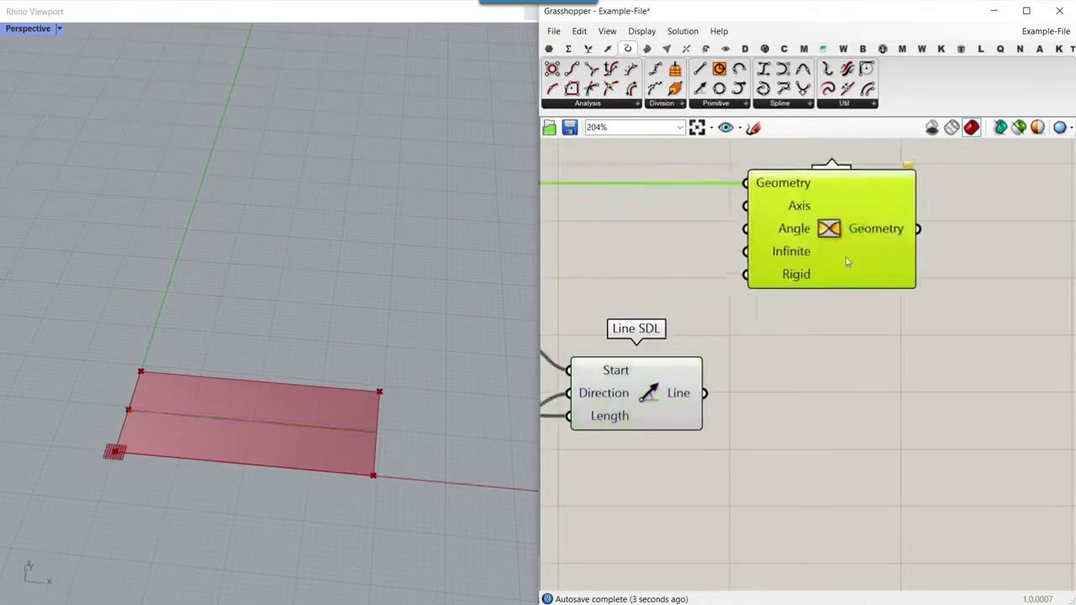
{"action": "left_click_drag", "start_coordinate": [704, 393], "coordinate": [752, 205]}
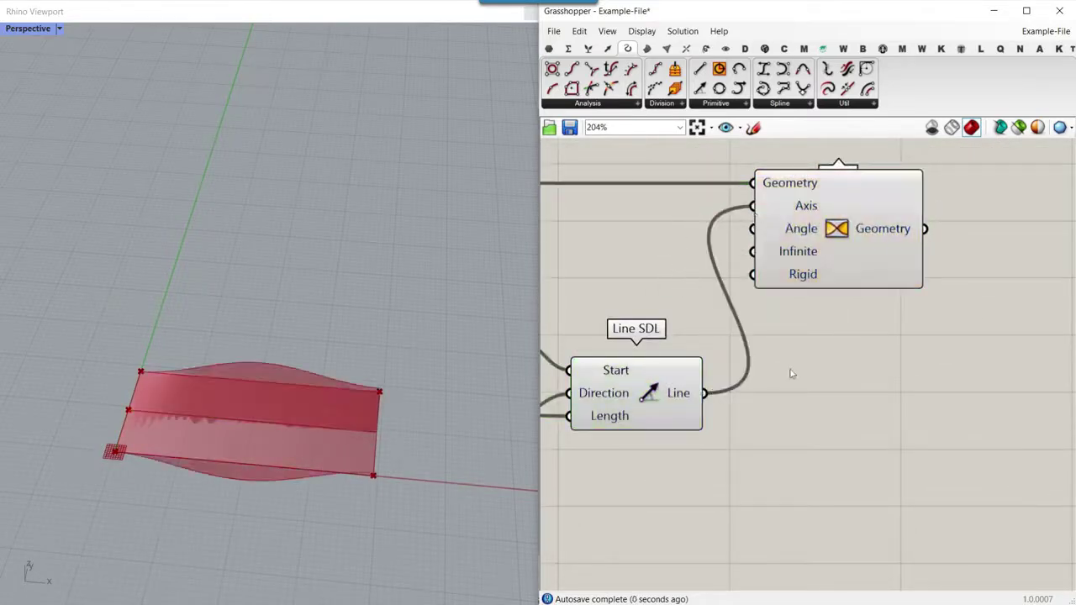
Step: Switch the Twist component's Angle input from radians to degrees
{"action": "left_click", "coordinate": [858, 254]}
{"action": "scroll", "coordinate": [839, 233], "scroll_direction": "up", "scroll_amount": 3}
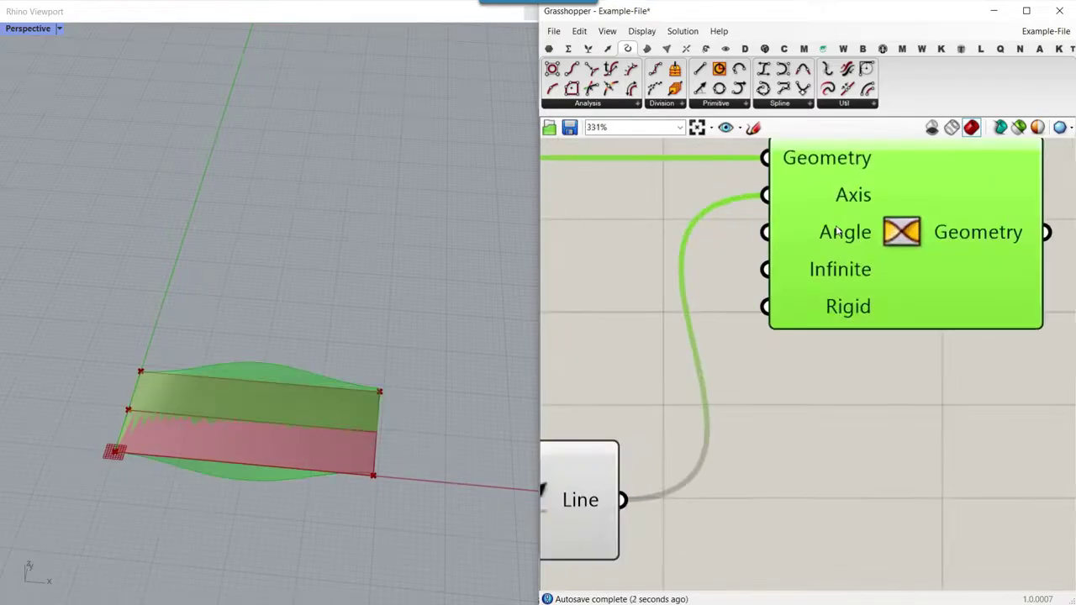
{"action": "mouse_move", "coordinate": [826, 236]}
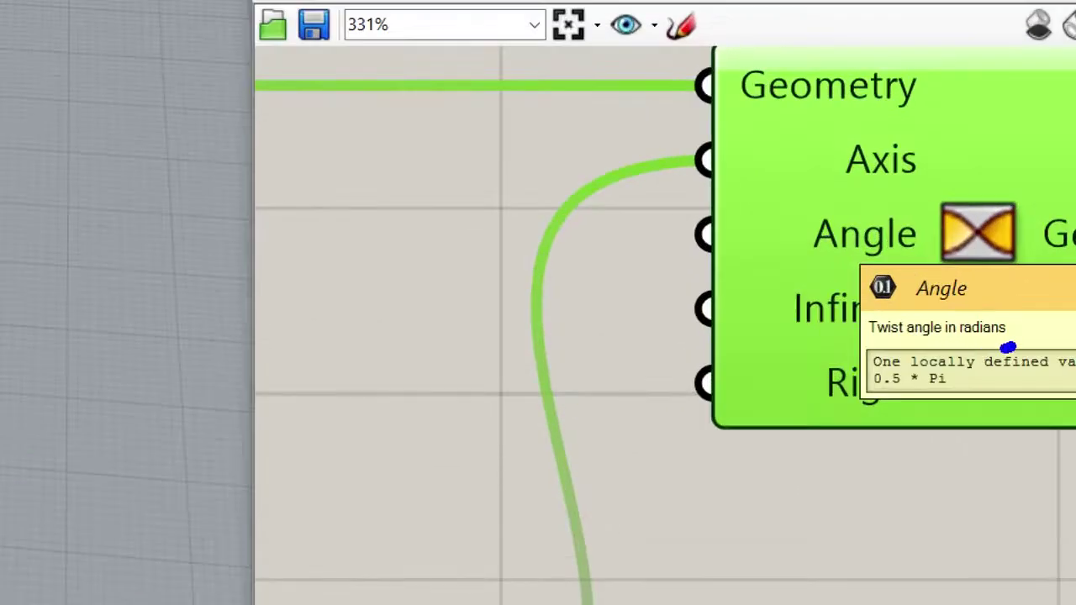
{"action": "mouse_move", "coordinate": [1008, 347]}
{"action": "left_mouse_down"}
{"action": "mouse_move", "coordinate": [982, 278]}
{"action": "mouse_move", "coordinate": [992, 346]}
{"action": "left_mouse_up"}
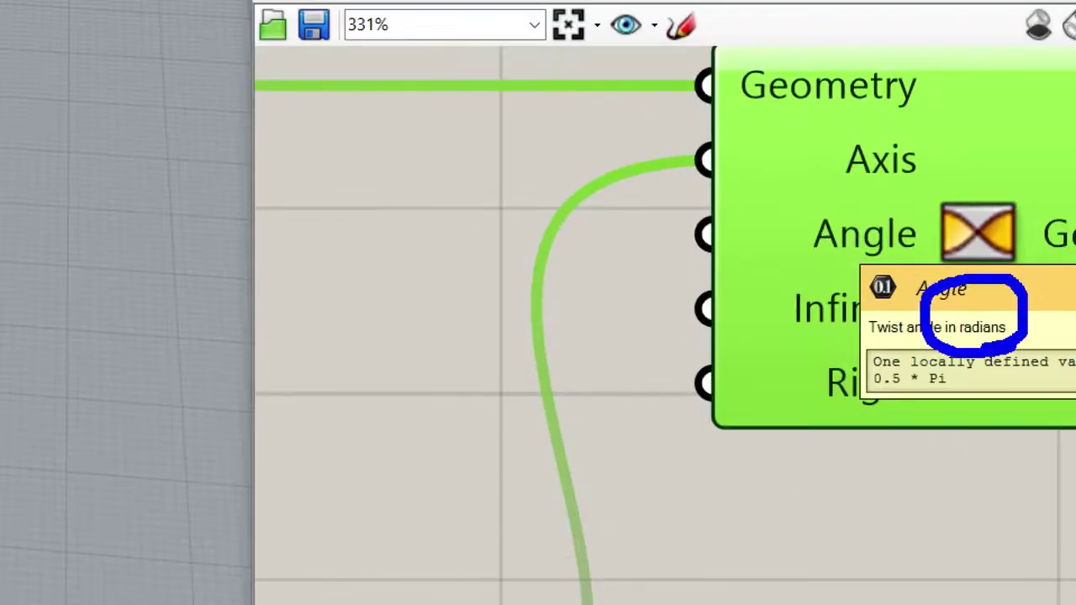
{"action": "mouse_move", "coordinate": [719, 200]}
{"action": "left_mouse_down"}
{"action": "mouse_move", "coordinate": [793, 202]}
{"action": "mouse_move", "coordinate": [733, 257]}
{"action": "mouse_move", "coordinate": [736, 204]}
{"action": "mouse_move", "coordinate": [750, 239]}
{"action": "left_mouse_up"}
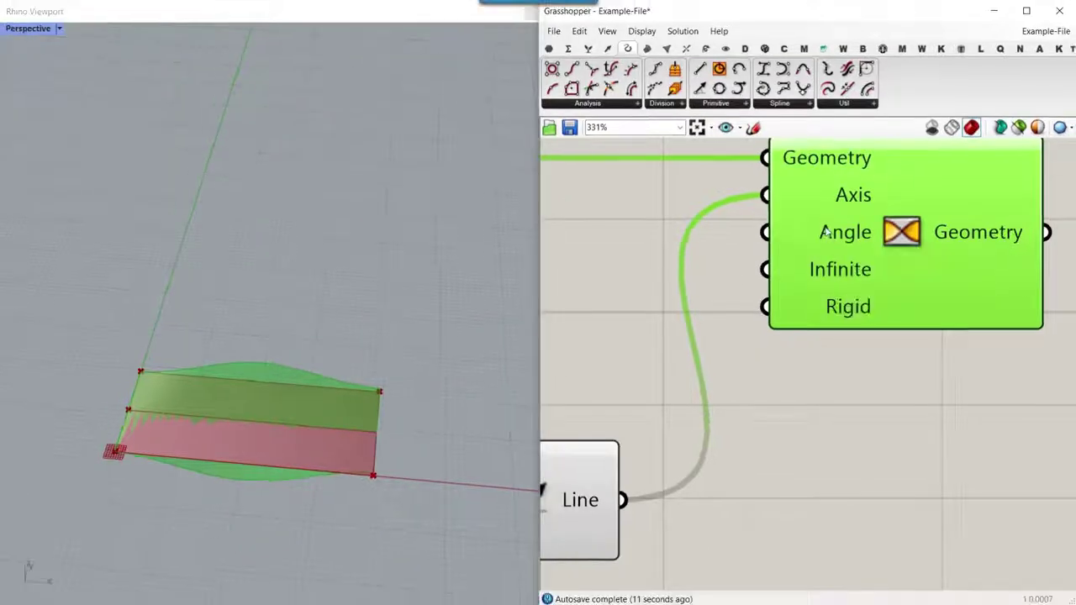
{"action": "right_click", "coordinate": [819, 238]}
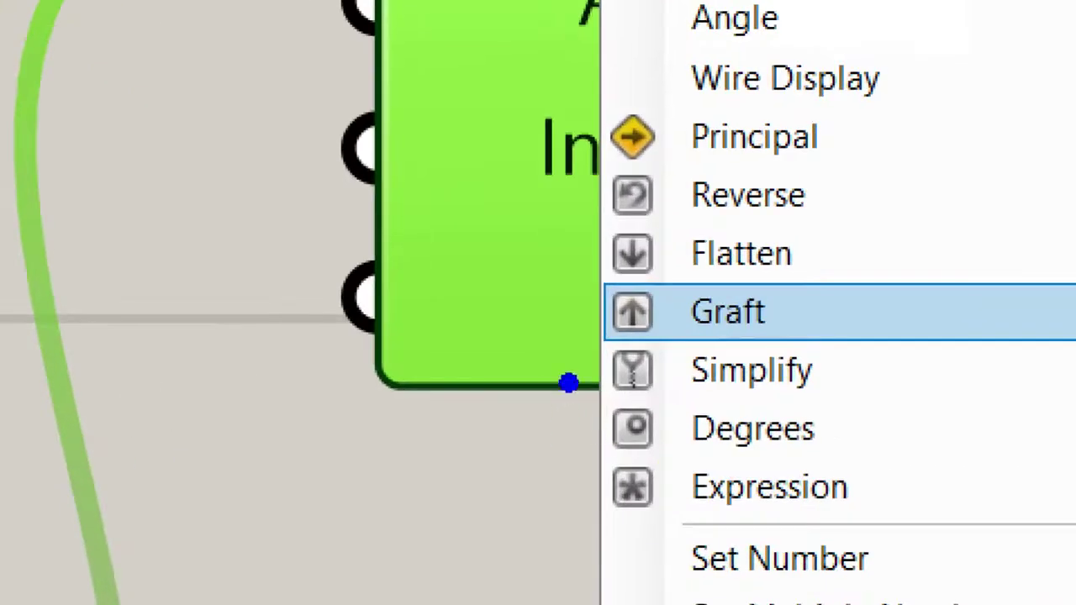
{"action": "mouse_move", "coordinate": [811, 327]}
{"action": "left_mouse_down"}
{"action": "mouse_move", "coordinate": [867, 335]}
{"action": "mouse_move", "coordinate": [825, 327]}
{"action": "left_mouse_up"}
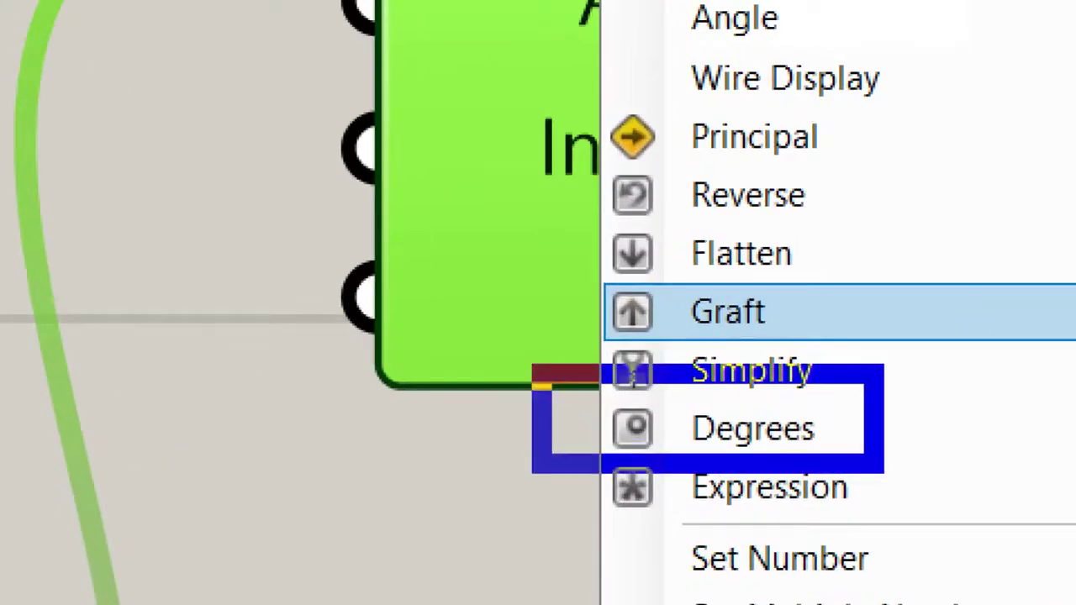
{"action": "left_click_drag", "start_coordinate": [874, 464], "coordinate": [876, 473]}
{"action": "right_click", "coordinate": [818, 226]}
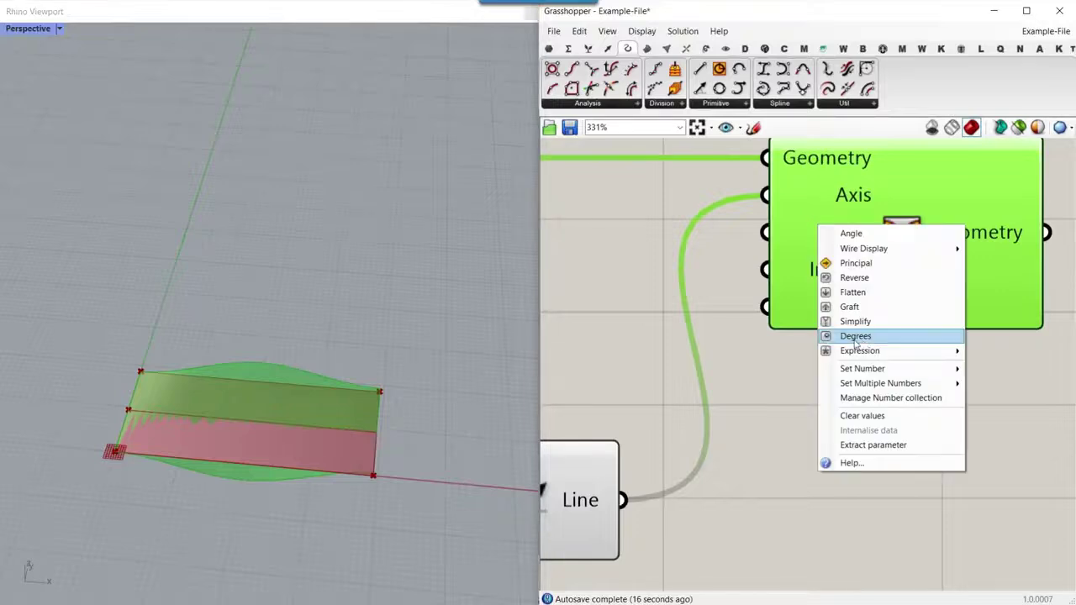
{"action": "left_click", "coordinate": [856, 337]}
Step: Add a 0 to 360.00 number slider, connect it to Twist's Angle input, and set it to 208.29
{"action": "scroll", "coordinate": [679, 207], "scroll_direction": "down", "scroll_amount": 3}
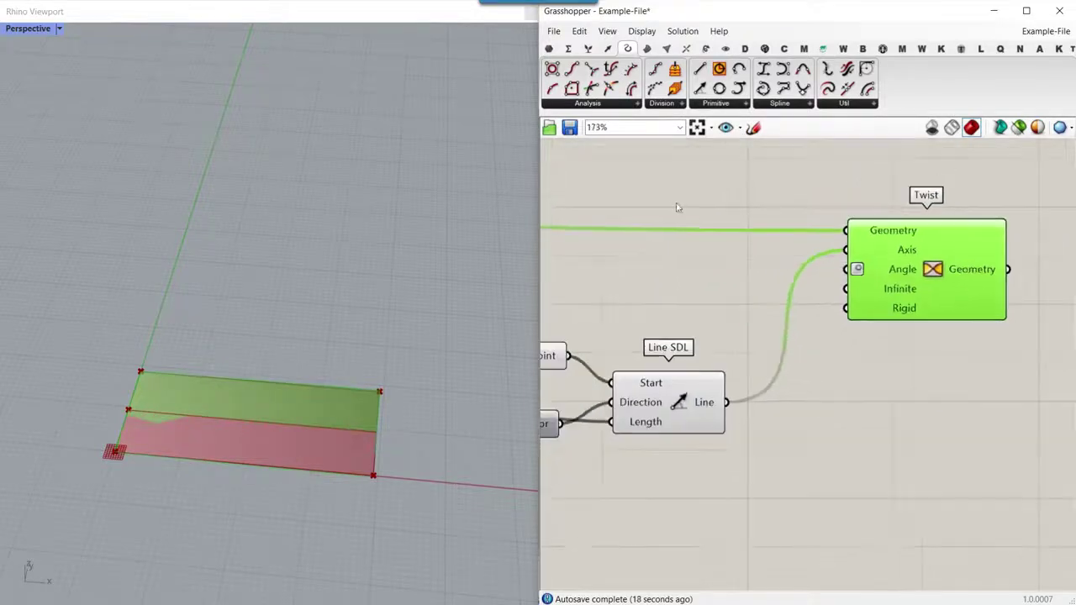
{"action": "scroll", "coordinate": [685, 212], "scroll_direction": "up", "scroll_amount": 3}
{"action": "double_click", "coordinate": [729, 224]}
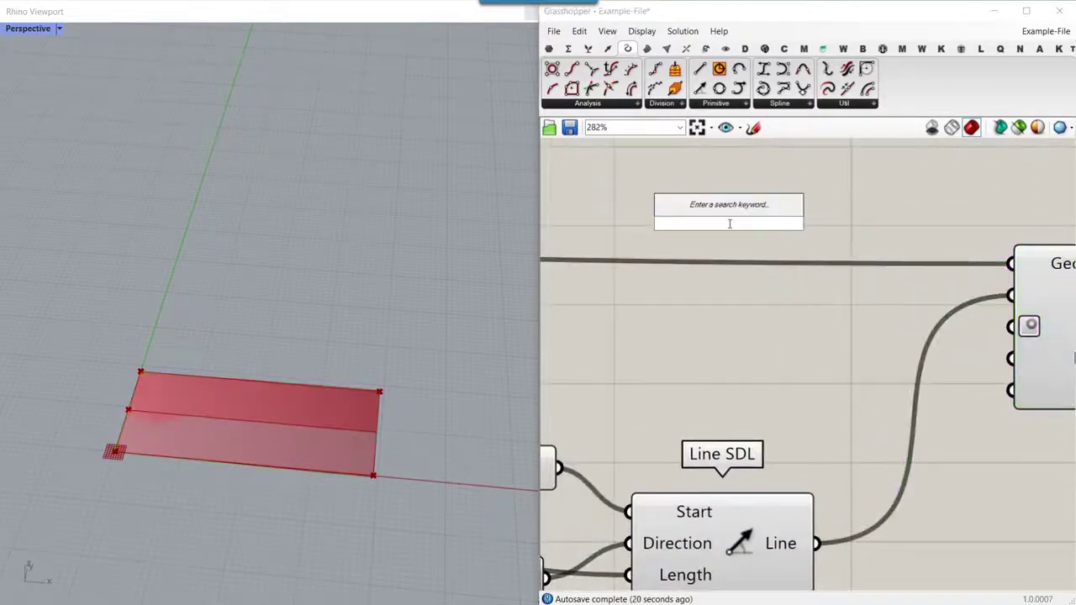
{"action": "type", "text": "0..360.00"}
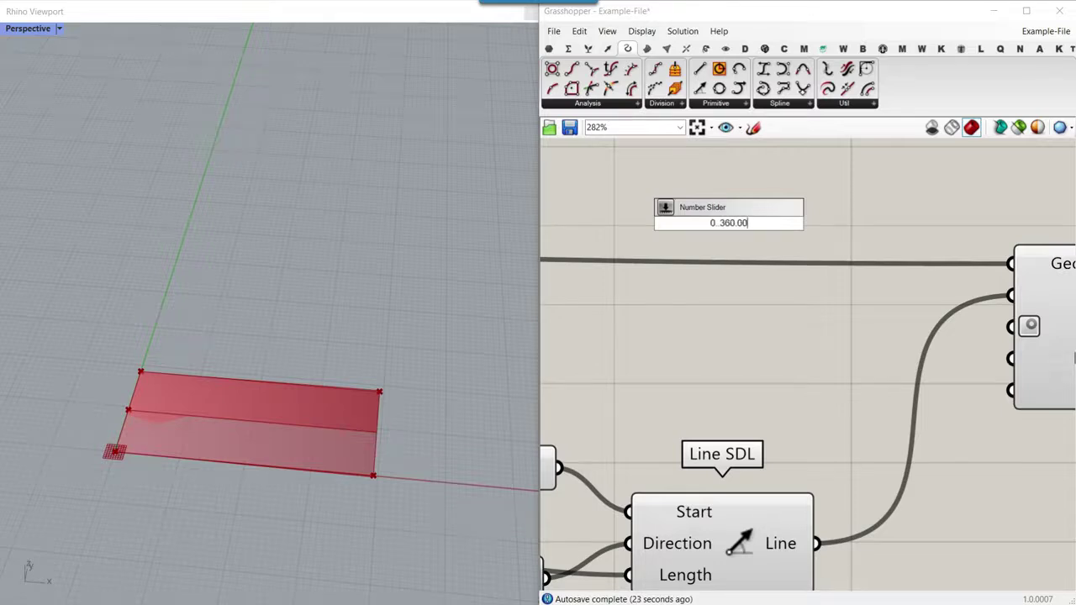
{"action": "key", "text": "Return"}
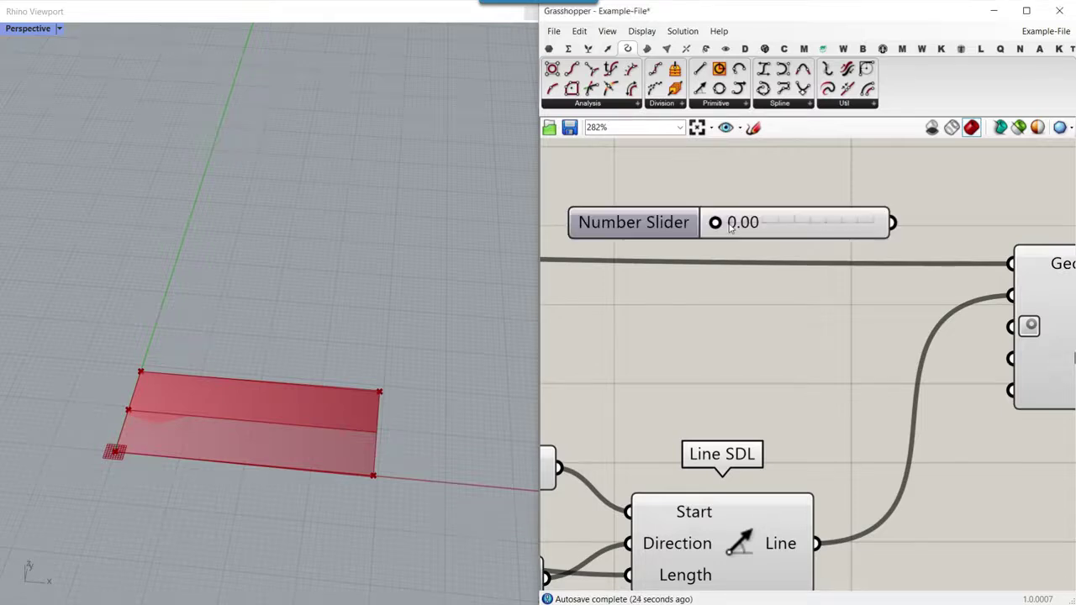
{"action": "scroll", "coordinate": [819, 247], "scroll_direction": "down", "scroll_amount": 2}
{"action": "left_click_drag", "start_coordinate": [828, 230], "coordinate": [986, 305]}
{"action": "scroll", "coordinate": [881, 308], "scroll_direction": "up", "scroll_amount": 2}
{"action": "left_click_drag", "start_coordinate": [647, 301], "coordinate": [739, 300]}
Step: Turn off the preview of the components that feed Twist, leaving the twisted strip's preview on
{"action": "scroll", "coordinate": [425, 390], "scroll_direction": "down", "scroll_amount": 2}
{"action": "right_click_drag", "start_coordinate": [426, 390], "coordinate": [341, 425]}
{"action": "scroll", "coordinate": [878, 363], "scroll_direction": "down", "scroll_amount": 4}
{"action": "left_click_drag", "start_coordinate": [895, 433], "coordinate": [636, 324]}
{"action": "right_click", "coordinate": [667, 258]}
{"action": "left_click", "coordinate": [690, 278]}
Step: Set the X Size slider to 84.58 to lengthen the twisted strip
{"action": "scroll", "coordinate": [612, 337], "scroll_direction": "up", "scroll_amount": 5}
{"action": "scroll", "coordinate": [352, 332], "scroll_direction": "down", "scroll_amount": 8}
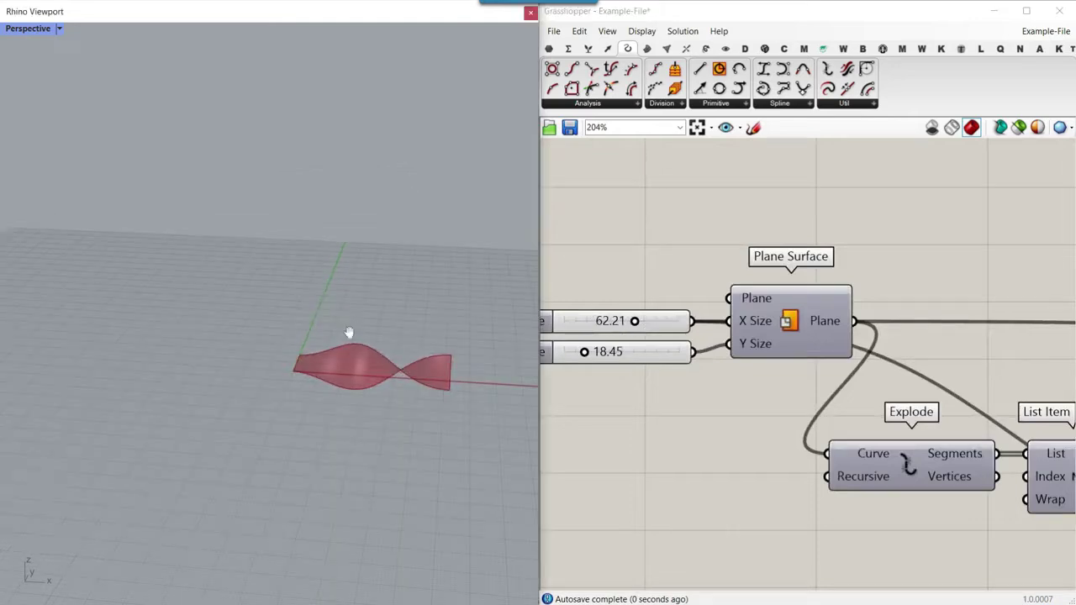
{"action": "right_click_drag", "start_coordinate": [350, 334], "coordinate": [308, 348], "text": "shift"}
{"action": "scroll", "coordinate": [308, 349], "scroll_direction": "up", "scroll_amount": 8}
{"action": "left_click_drag", "start_coordinate": [639, 326], "coordinate": [662, 322]}
{"action": "scroll", "coordinate": [355, 353], "scroll_direction": "down", "scroll_amount": 3}
{"action": "scroll", "coordinate": [334, 384], "scroll_direction": "up", "scroll_amount": 4}
{"action": "scroll", "coordinate": [375, 278], "scroll_direction": "down", "scroll_amount": 2}
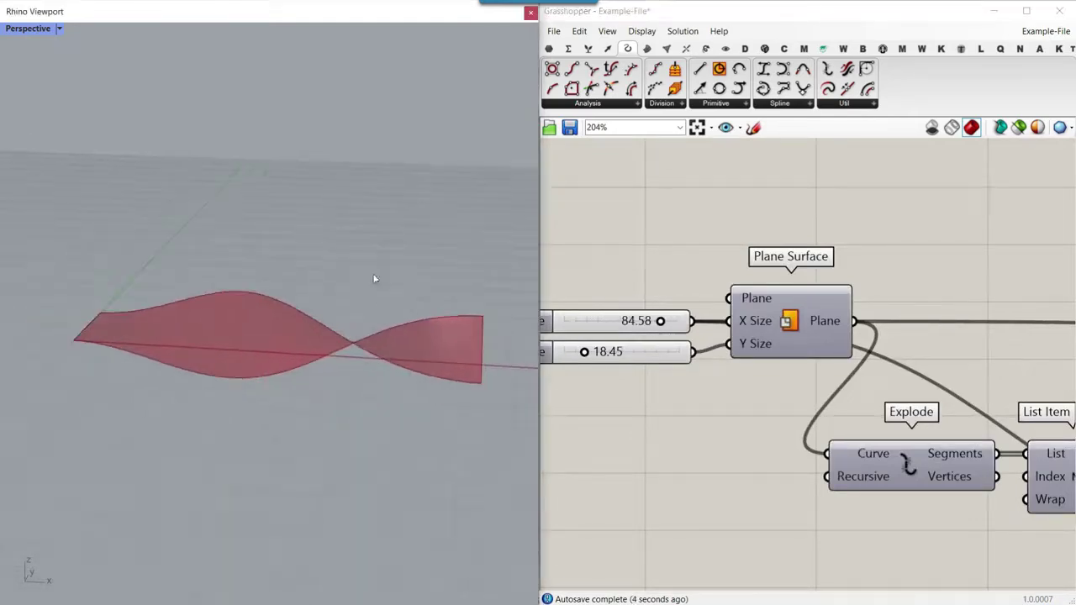
Step: Set the Y Size slider to 14.60 to narrow the twisted strip
{"action": "right_click_drag", "start_coordinate": [375, 278], "coordinate": [375, 360]}
{"action": "scroll", "coordinate": [336, 385], "scroll_direction": "up", "scroll_amount": 3}
{"action": "scroll", "coordinate": [375, 361], "scroll_direction": "down", "scroll_amount": 3}
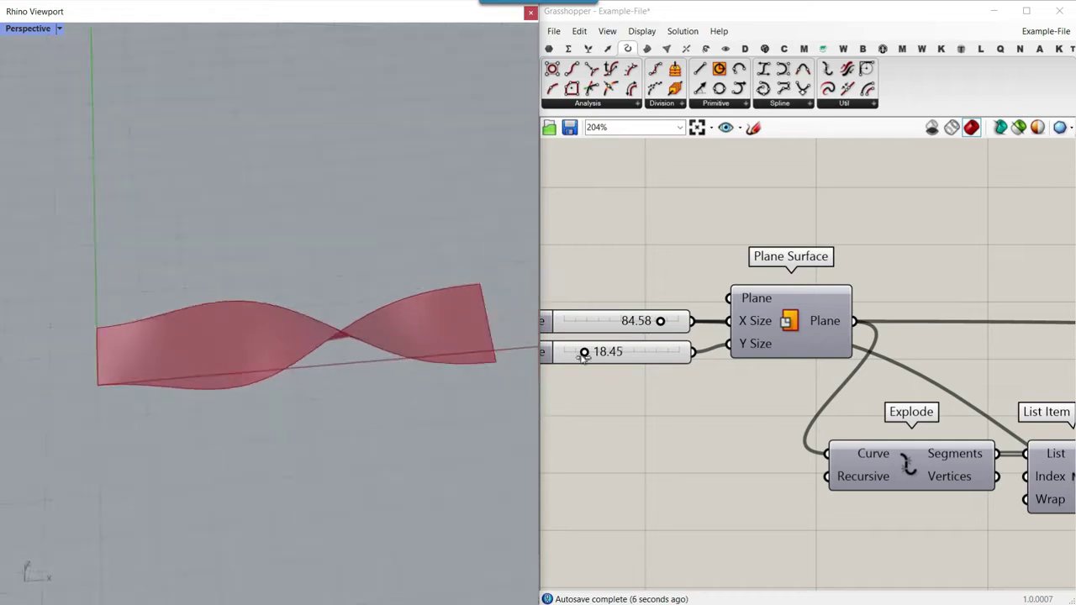
{"action": "mouse_move", "coordinate": [585, 354]}
{"action": "left_mouse_down"}
{"action": "mouse_move", "coordinate": [607, 352]}
{"action": "mouse_move", "coordinate": [563, 353]}
{"action": "mouse_move", "coordinate": [580, 354]}
{"action": "left_mouse_up"}
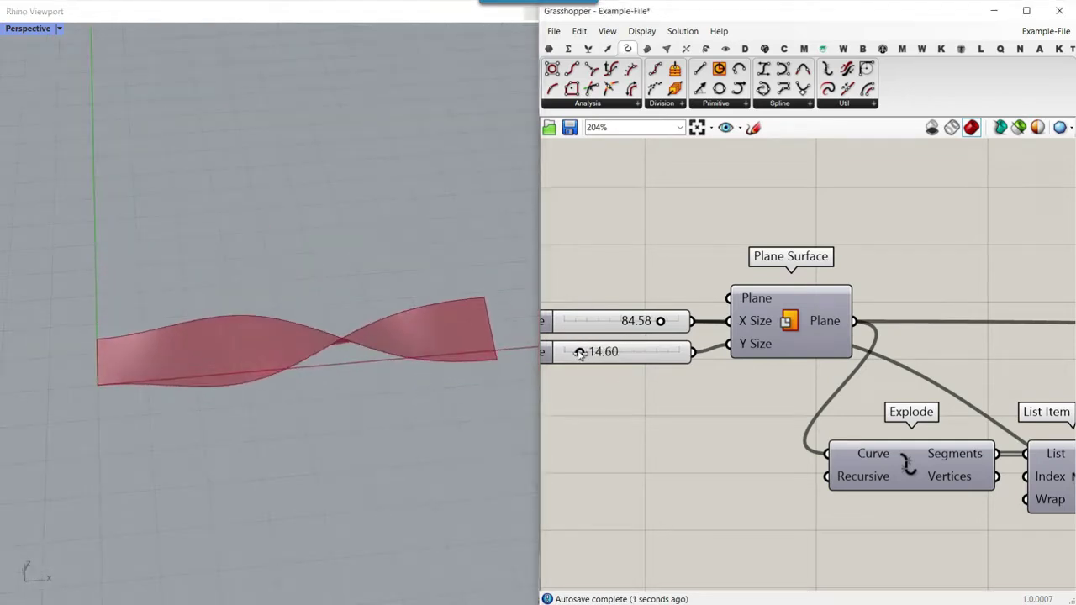
{"action": "mouse_move", "coordinate": [332, 375]}
{"action": "right_mouse_down"}
{"action": "mouse_move", "coordinate": [424, 367]}
{"action": "mouse_move", "coordinate": [423, 342]}
{"action": "mouse_move", "coordinate": [334, 362]}
{"action": "right_mouse_up"}
Step: Set the slider that drives Twist's Angle input to 360
{"action": "scroll", "coordinate": [660, 336], "scroll_direction": "down", "scroll_amount": 5}
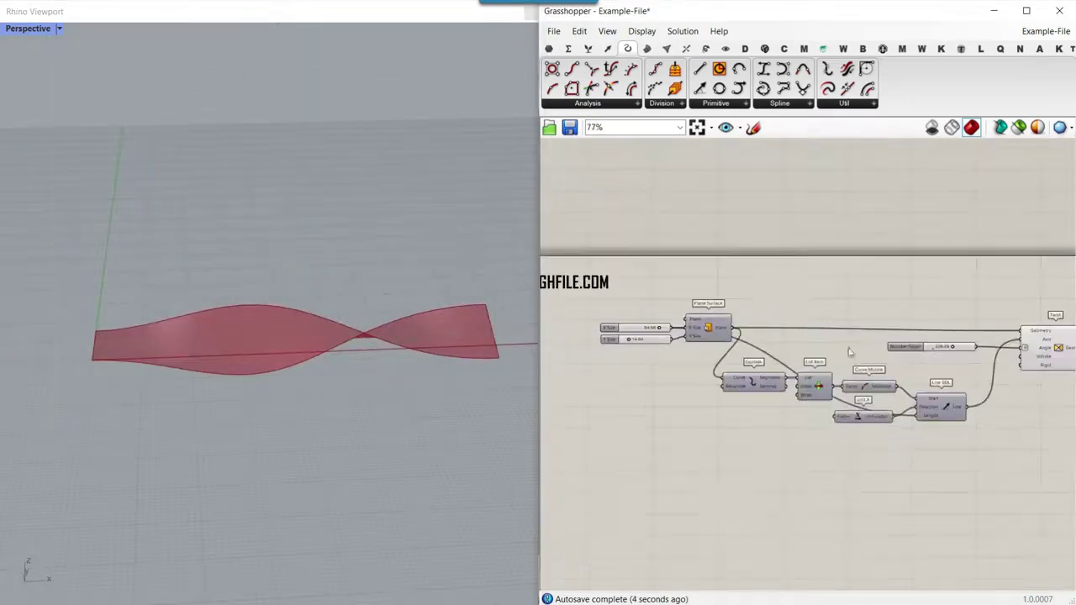
{"action": "scroll", "coordinate": [757, 345], "scroll_direction": "up", "scroll_amount": 5}
{"action": "left_click", "coordinate": [711, 331]}
{"action": "double_click", "coordinate": [711, 330]}
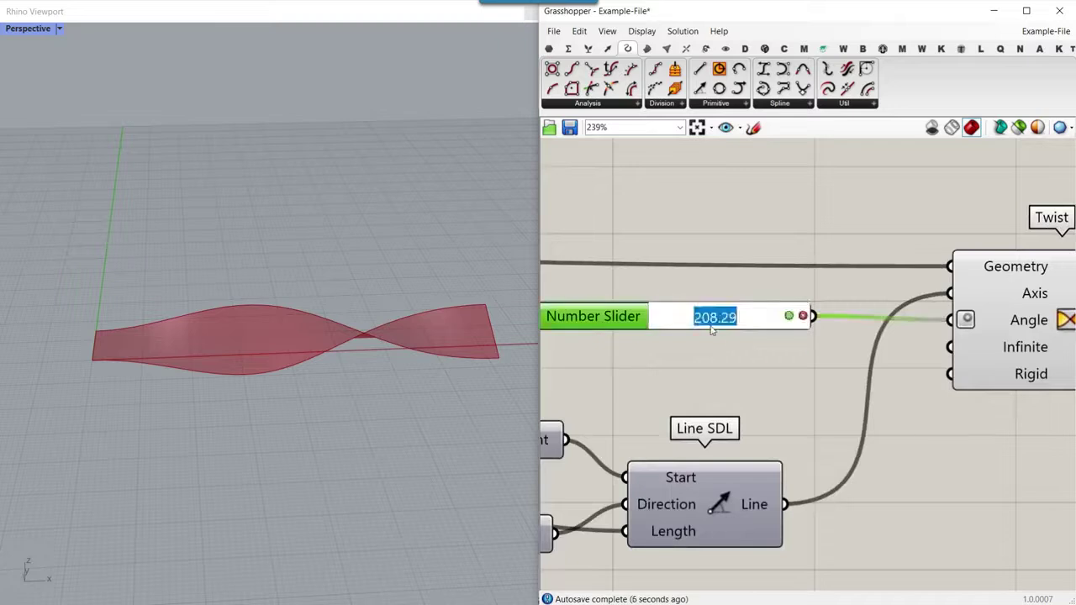
{"action": "type", "text": "360"}
{"action": "key", "text": "Return"}
{"action": "right_click_drag", "start_coordinate": [335, 295], "coordinate": [404, 334]}
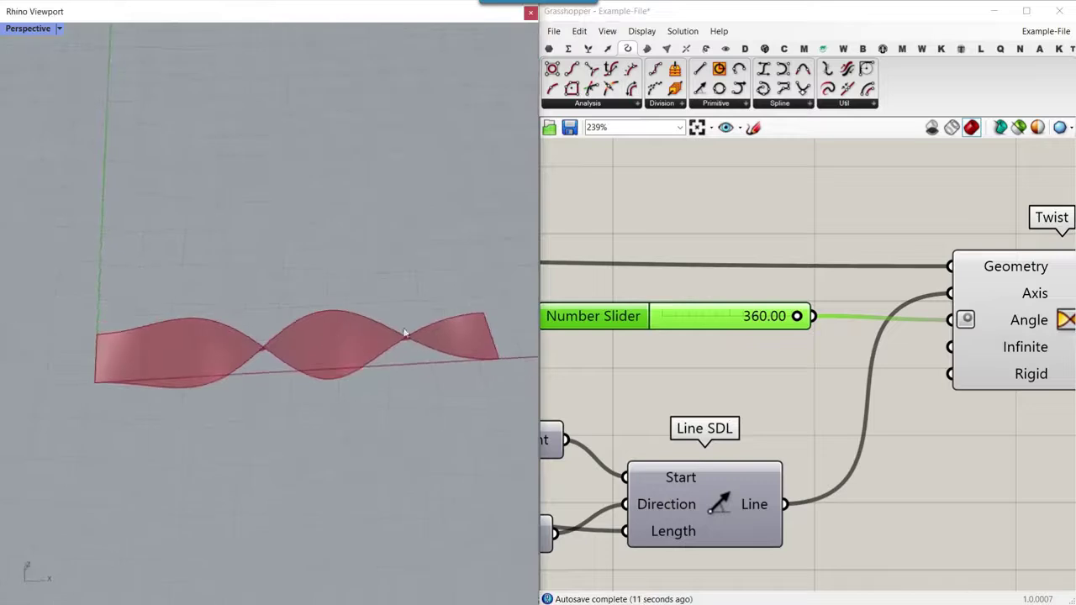
Step: Read the description of Twist's Infinite input and invert its Boolean value to make the deformation constant along the strip
{"action": "scroll", "coordinate": [793, 326], "scroll_direction": "up", "scroll_amount": 3}
{"action": "mouse_move", "coordinate": [795, 322]}
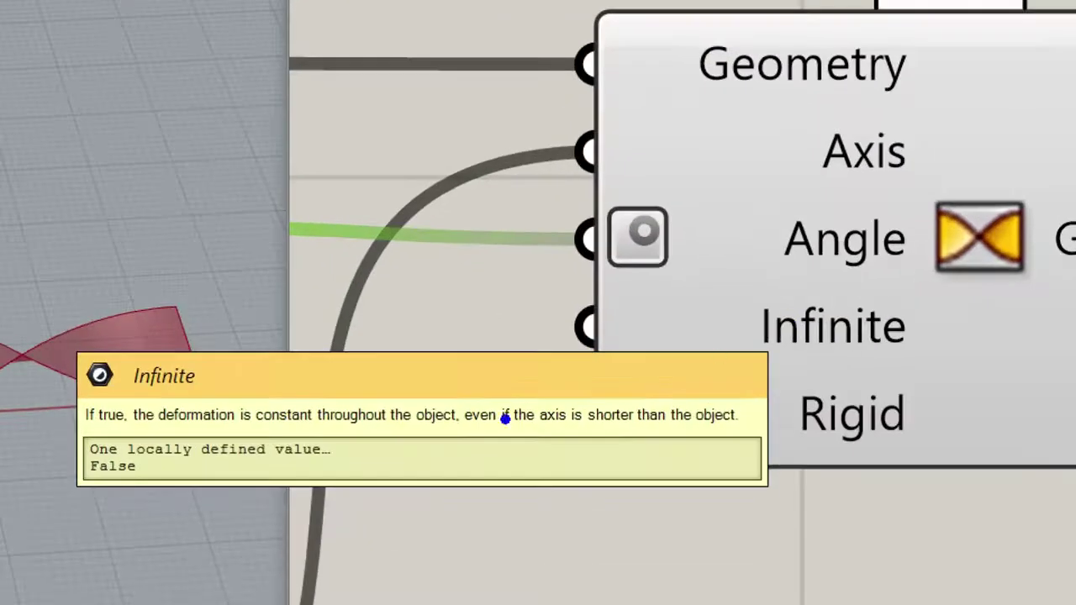
{"action": "left_click_drag", "start_coordinate": [76, 438], "coordinate": [115, 433]}
{"action": "left_click_drag", "start_coordinate": [258, 429], "coordinate": [438, 434]}
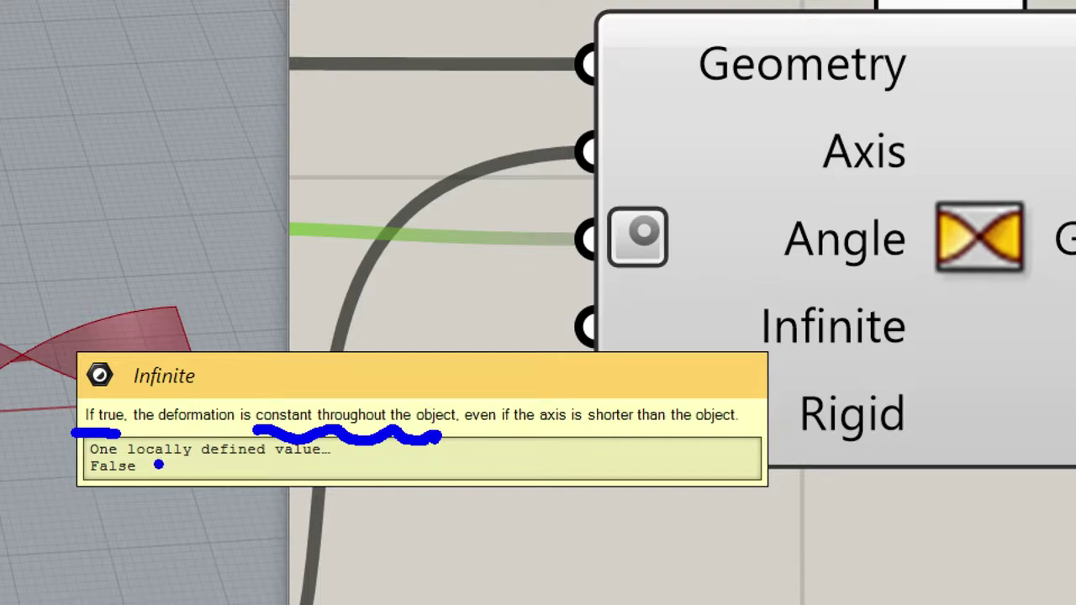
{"action": "left_click_drag", "start_coordinate": [152, 481], "coordinate": [173, 439]}
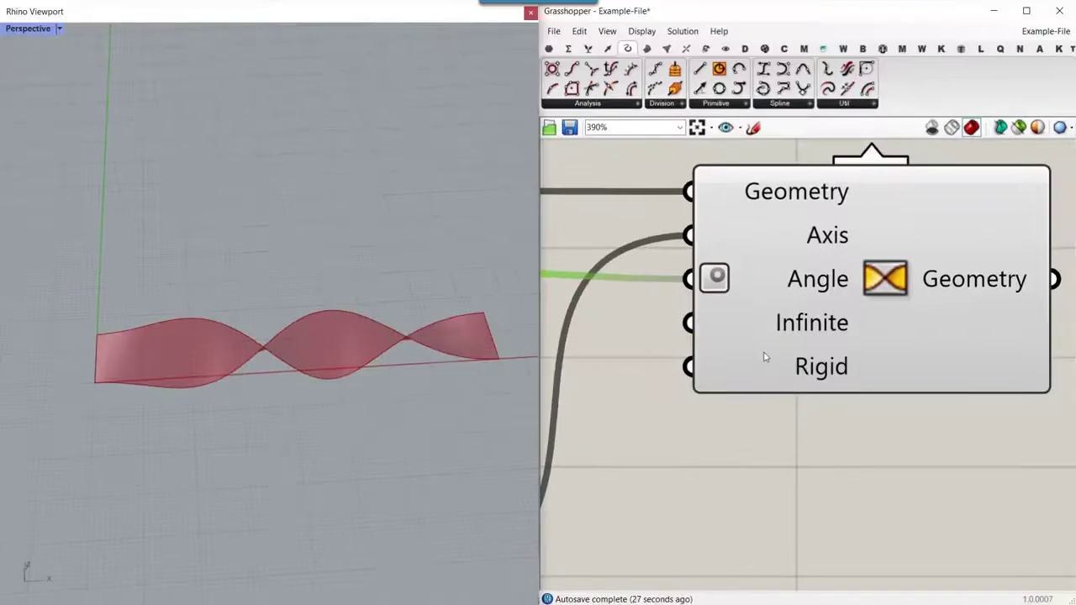
{"action": "right_click", "coordinate": [768, 325]}
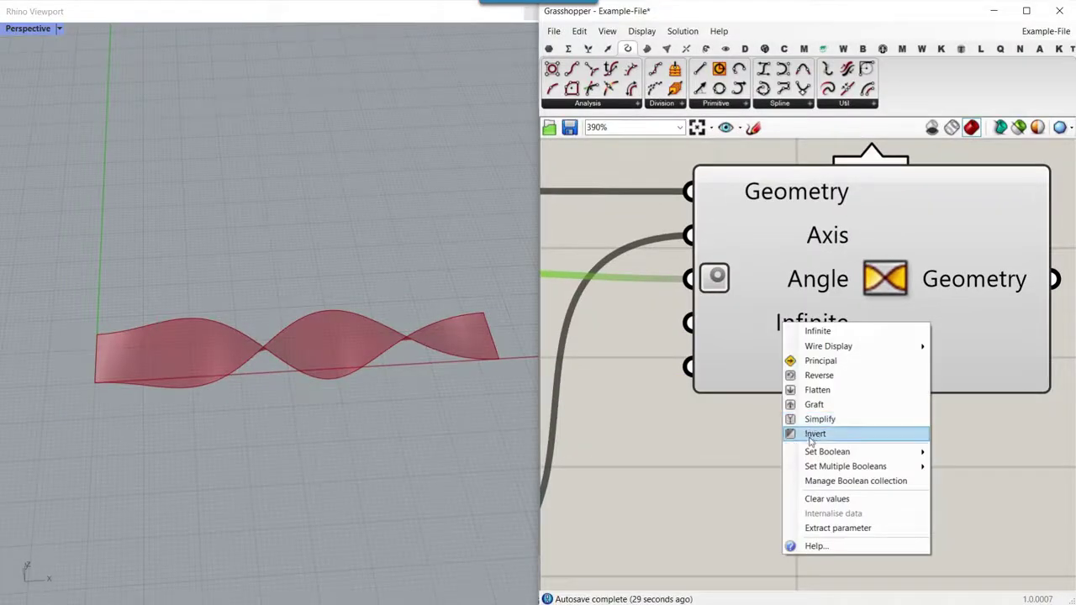
{"action": "left_click", "coordinate": [811, 434]}
Step: Set the viewport to Top view and remove the inversion from Twist's Infinite input to compare the strip's ends
{"action": "right_click_drag", "start_coordinate": [324, 311], "coordinate": [205, 259]}
{"action": "left_click", "coordinate": [10, 31]}
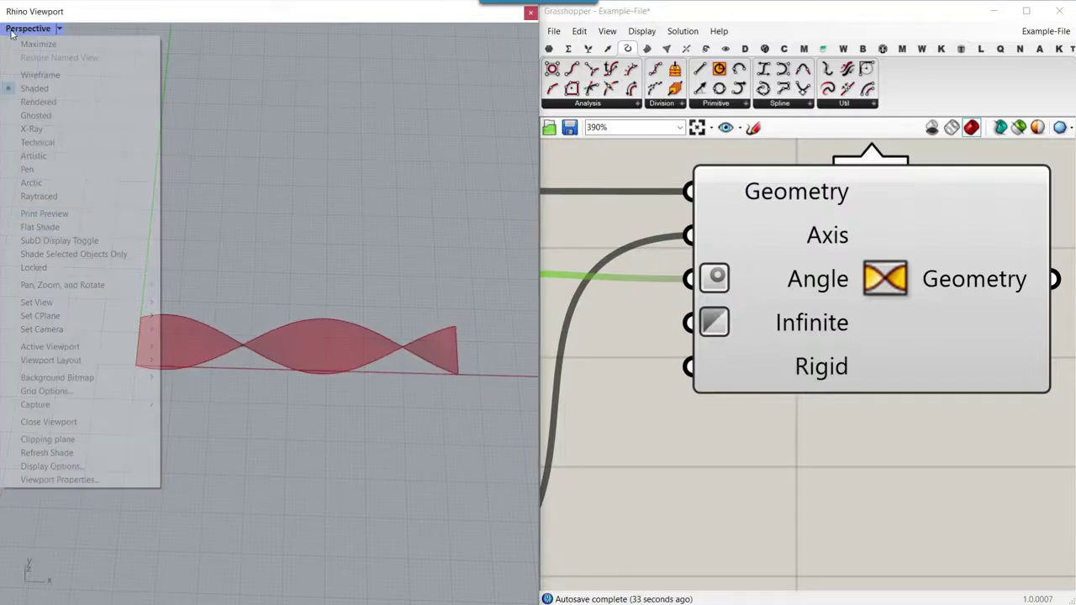
{"action": "mouse_move", "coordinate": [45, 307]}
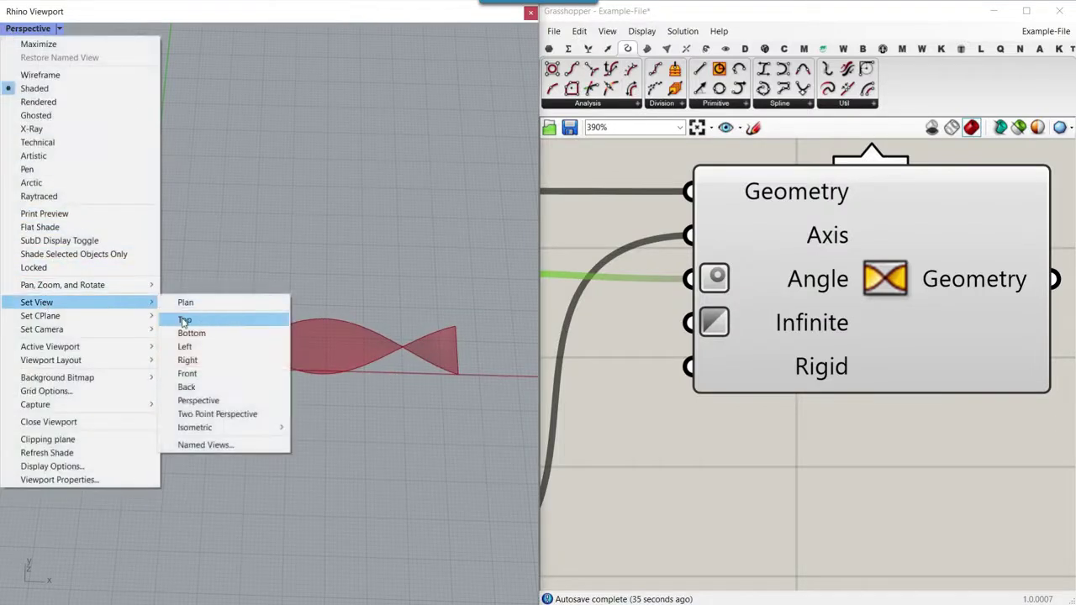
{"action": "left_click", "coordinate": [183, 320]}
{"action": "right_click", "coordinate": [815, 316]}
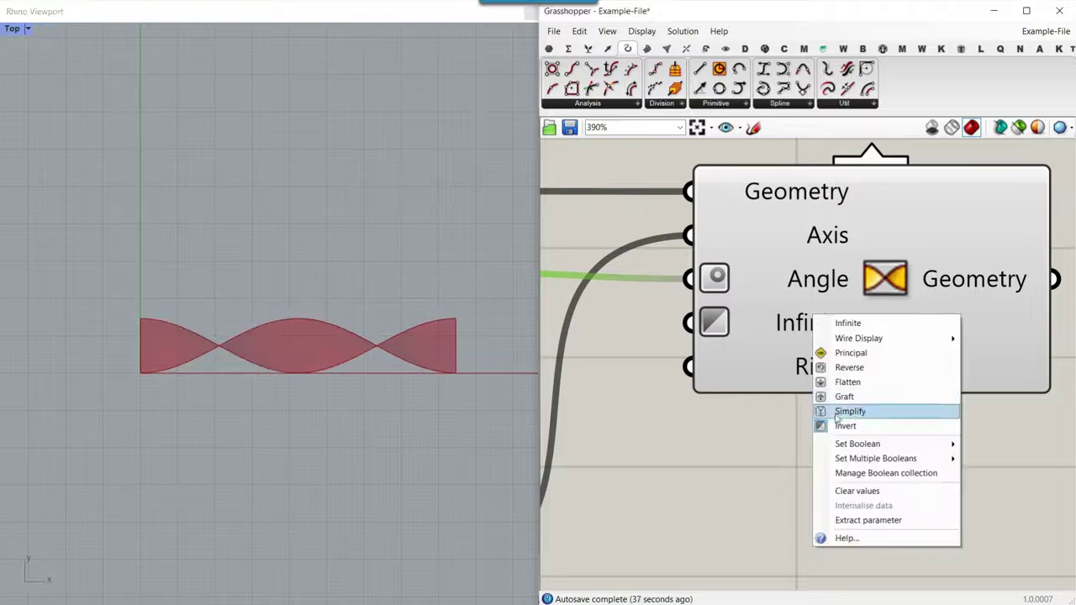
{"action": "left_click", "coordinate": [836, 430]}
{"action": "scroll", "coordinate": [344, 345], "scroll_direction": "up", "scroll_amount": 3}
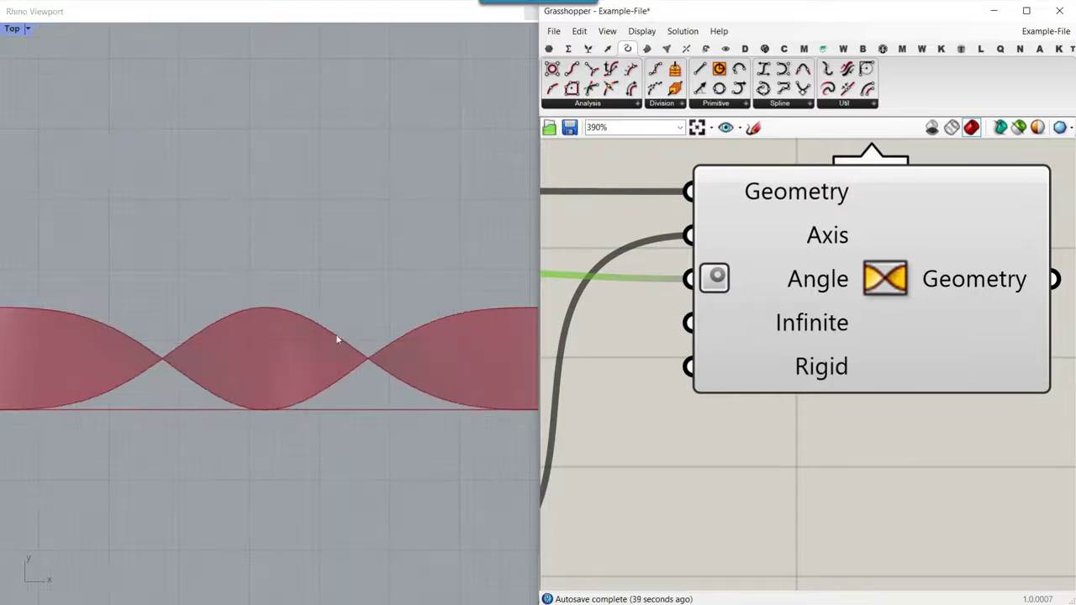
{"action": "scroll", "coordinate": [320, 340], "scroll_direction": "down", "scroll_amount": 2}
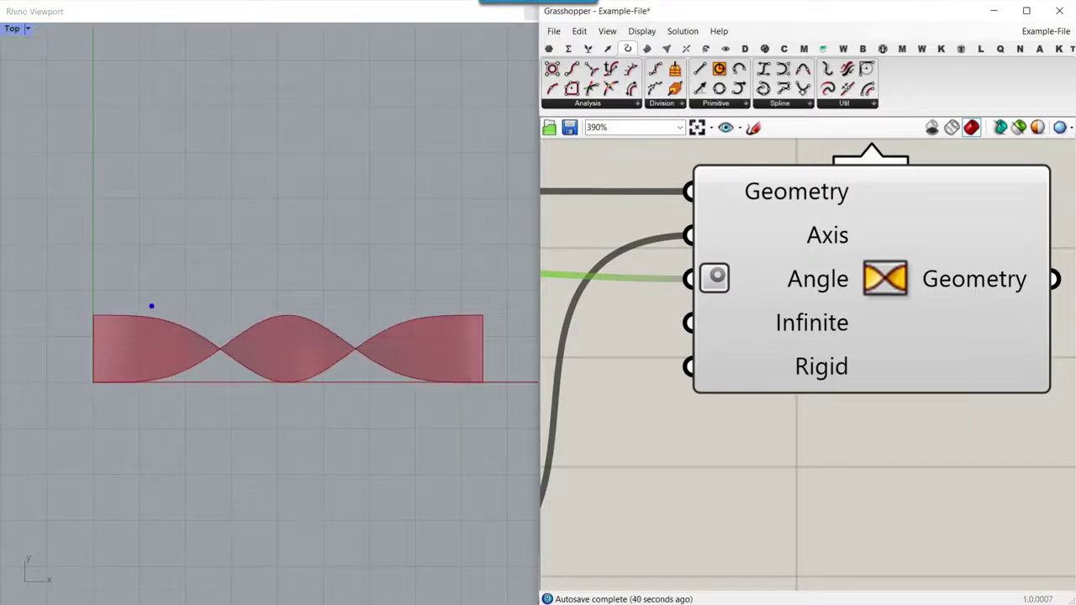
{"action": "left_click_drag", "start_coordinate": [152, 306], "coordinate": [154, 395]}
{"action": "left_click_drag", "start_coordinate": [426, 298], "coordinate": [426, 381]}
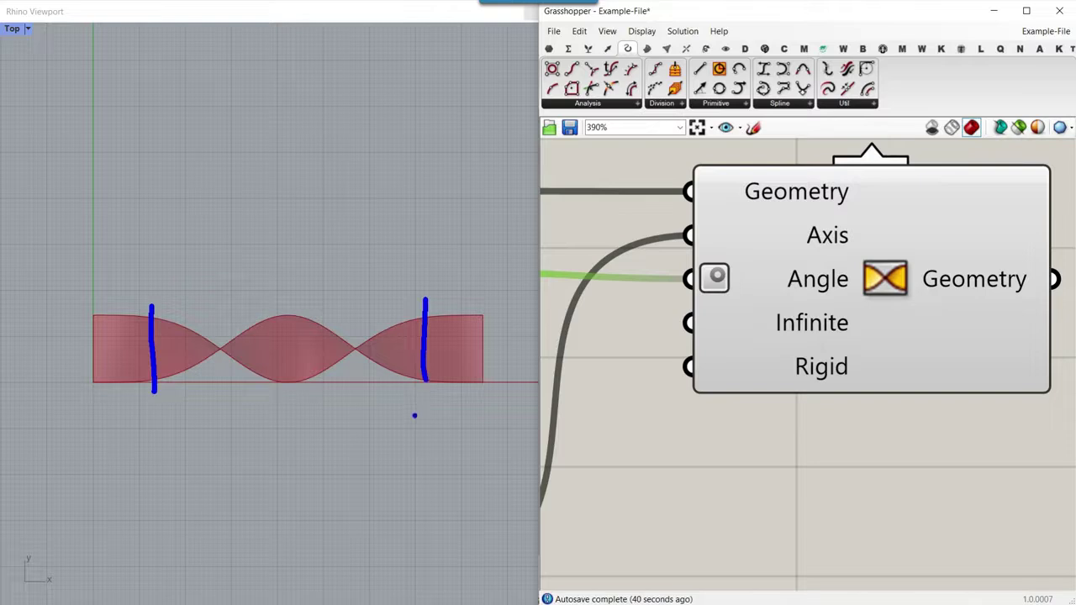
{"action": "key", "text": "Escape"}
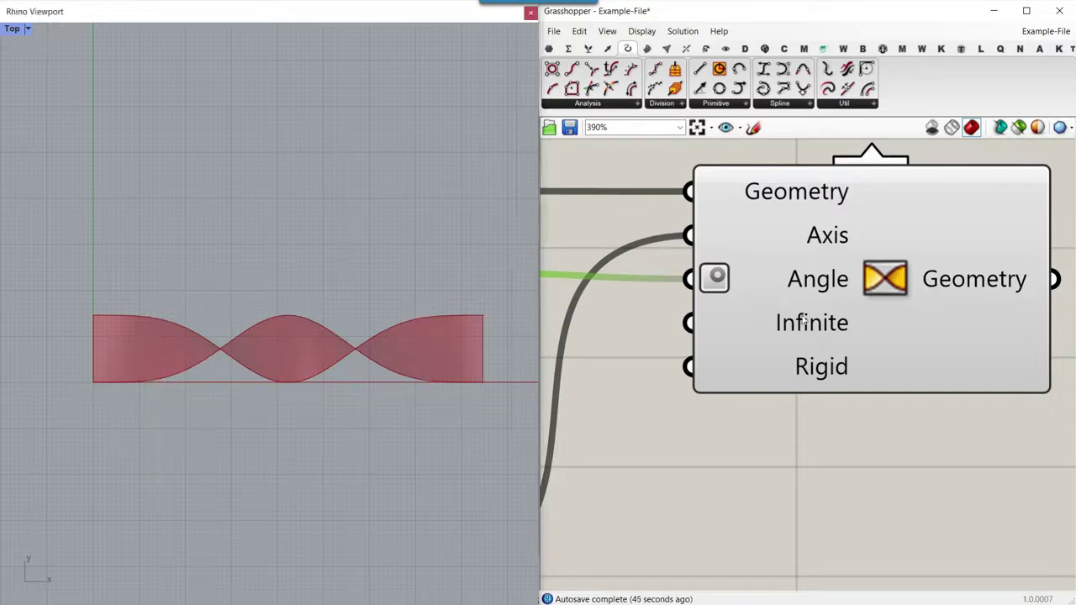
Step: Invert Twist's Infinite input again and return the viewport to Perspective view
{"action": "right_click", "coordinate": [804, 335]}
{"action": "left_click", "coordinate": [835, 442]}
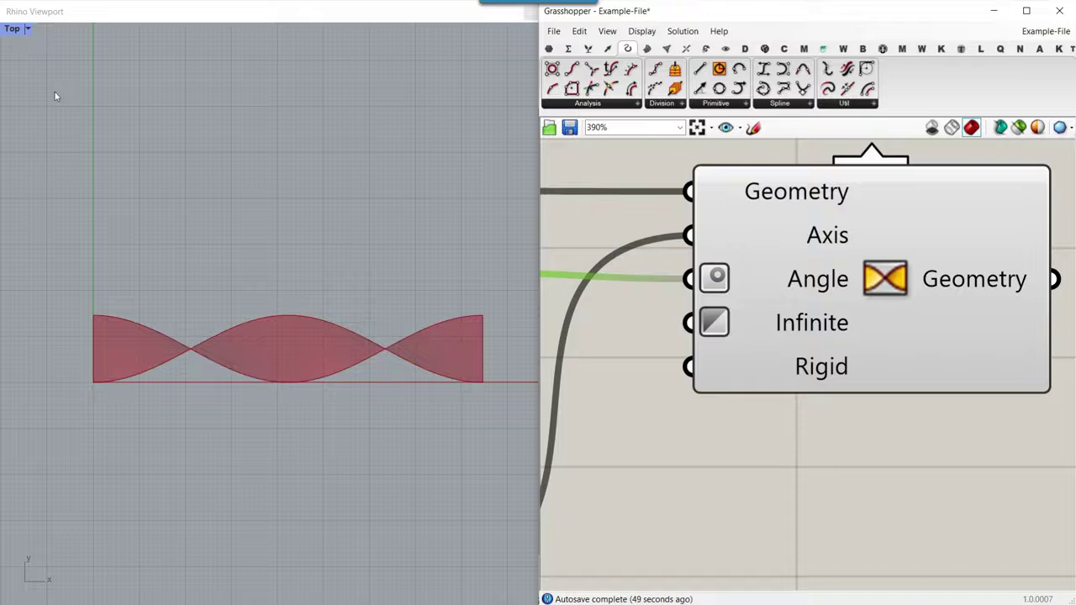
{"action": "left_click", "coordinate": [12, 30]}
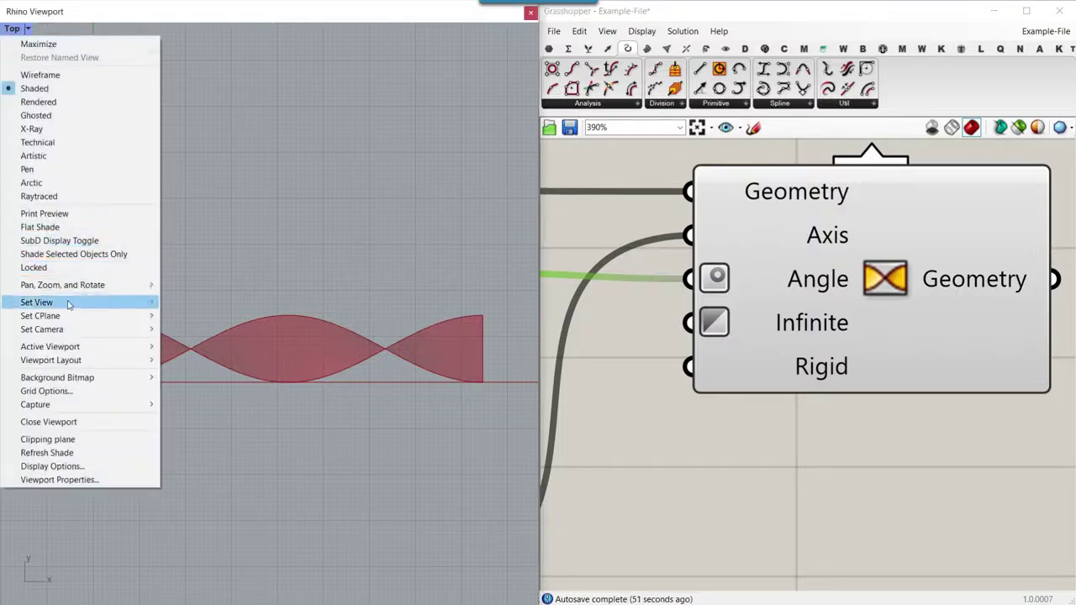
{"action": "mouse_move", "coordinate": [68, 303]}
{"action": "left_click", "coordinate": [195, 401]}
{"action": "right_click_drag", "start_coordinate": [257, 339], "coordinate": [234, 332]}
Step: Set the slider that drives Twist's Angle input to 180 for a half twist
{"action": "scroll", "coordinate": [762, 317], "scroll_direction": "down", "scroll_amount": 5}
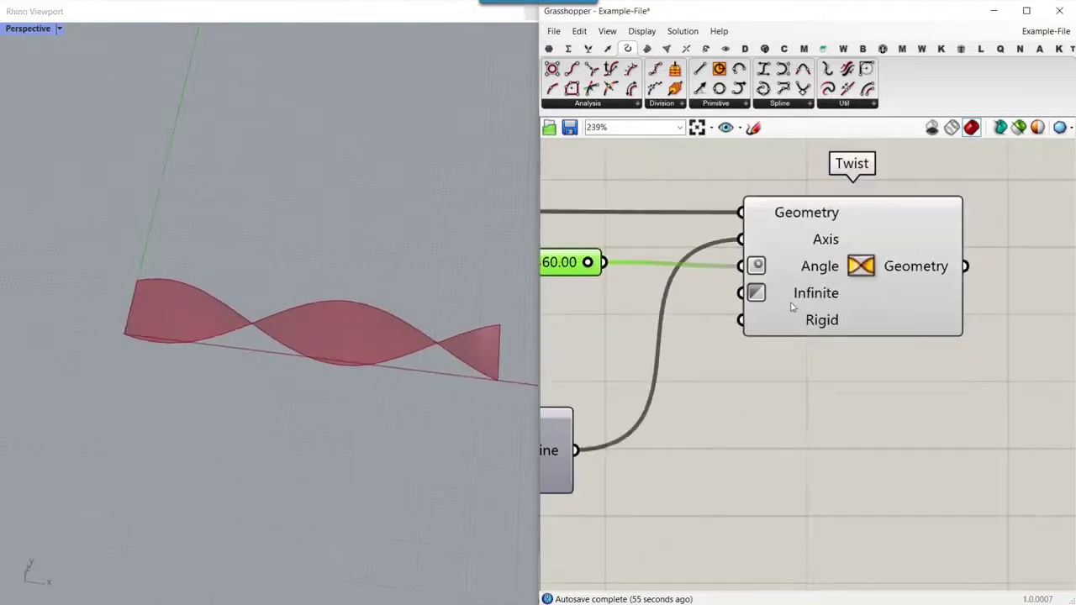
{"action": "scroll", "coordinate": [720, 312], "scroll_direction": "up", "scroll_amount": 3}
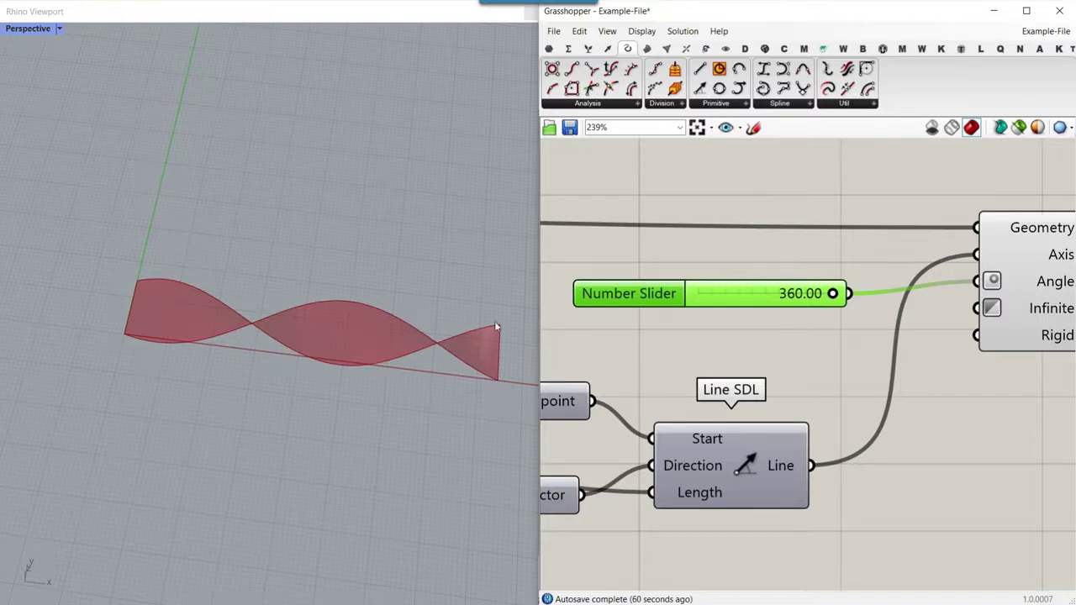
{"action": "double_click", "coordinate": [802, 300]}
{"action": "type", "text": "180"}
{"action": "key", "text": "Return"}
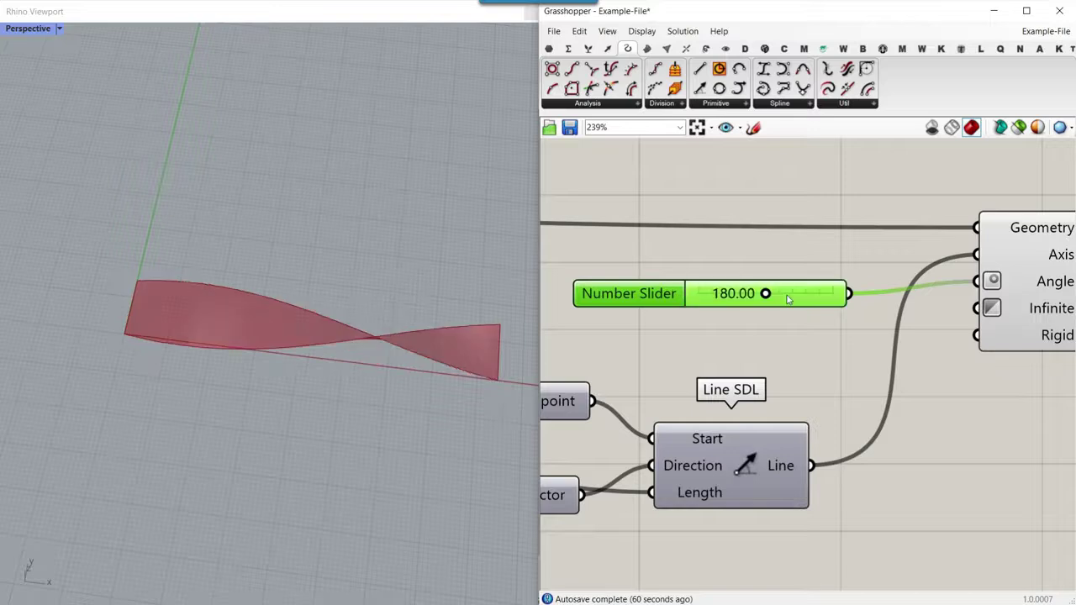
Step: Lower the twist angle slider to 138.72 and examine how the strip's two end edges line up
{"action": "right_click_drag", "start_coordinate": [386, 396], "coordinate": [335, 338]}
{"action": "scroll", "coordinate": [773, 312], "scroll_direction": "up", "scroll_amount": 2}
{"action": "left_click_drag", "start_coordinate": [774, 288], "coordinate": [749, 288]}
{"action": "right_click_drag", "start_coordinate": [423, 349], "coordinate": [287, 340]}
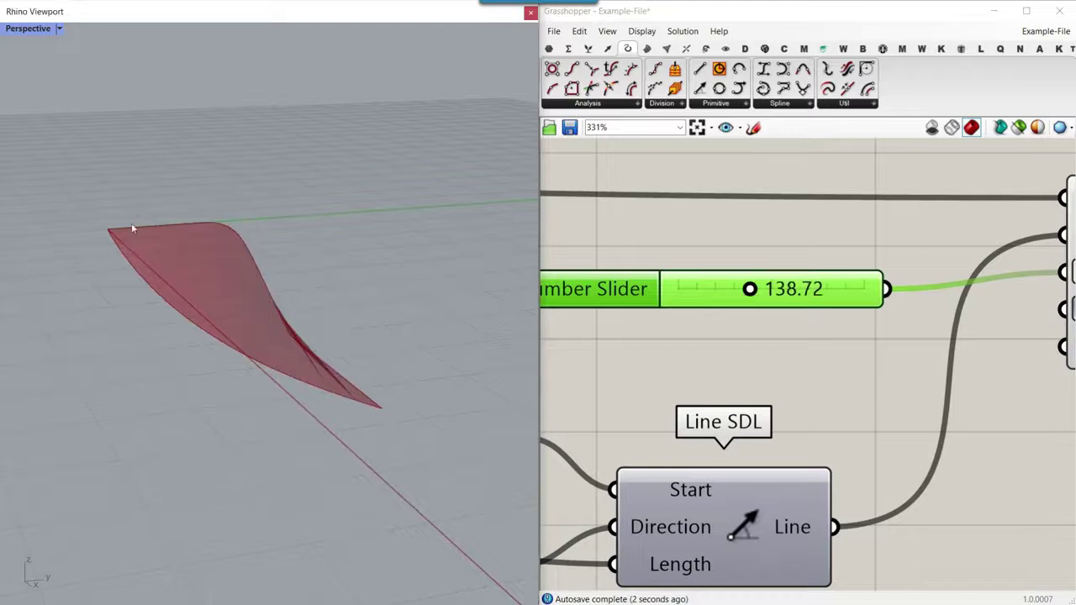
Step: Inspect the twisted strip from other angles and delete the number slider that drives Twist's Angle input
{"action": "right_click_drag", "start_coordinate": [121, 234], "coordinate": [308, 347]}
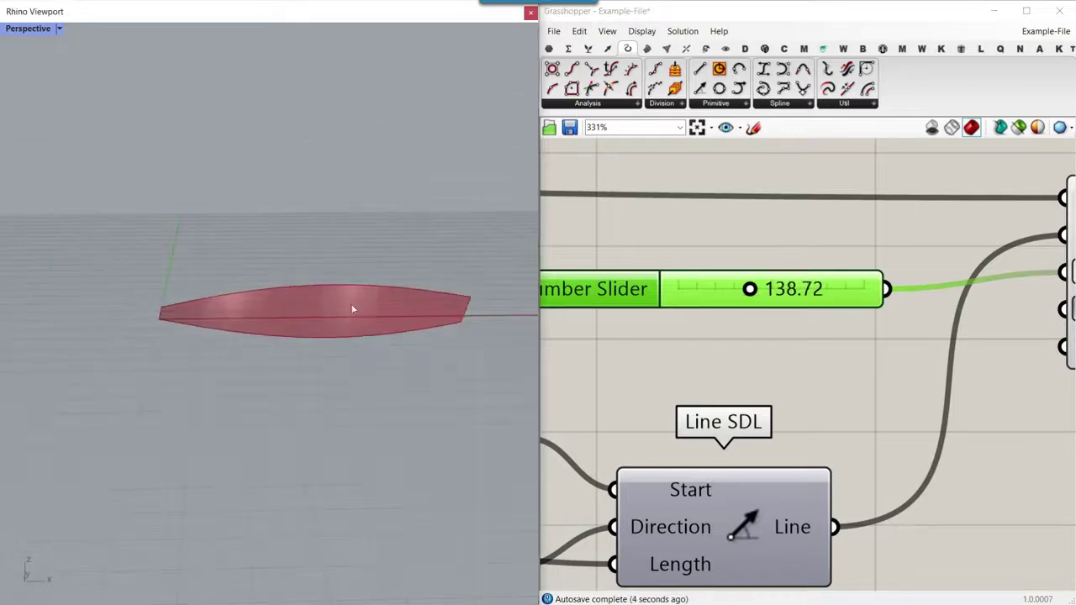
{"action": "right_click_drag", "start_coordinate": [353, 310], "coordinate": [218, 340]}
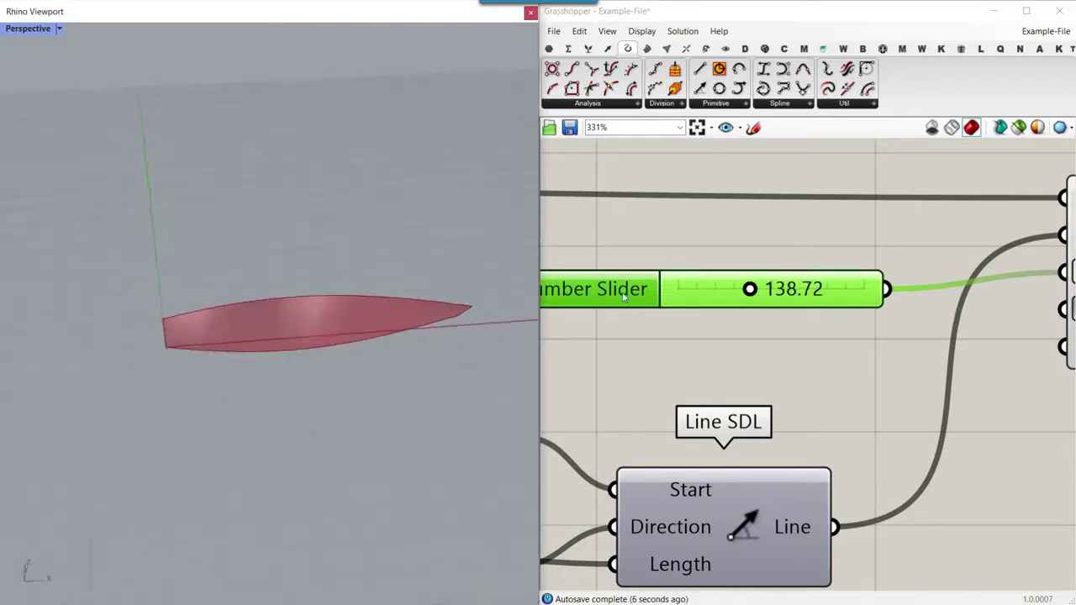
{"action": "scroll", "coordinate": [623, 294], "scroll_direction": "down", "scroll_amount": 3}
{"action": "key", "text": "Delete"}
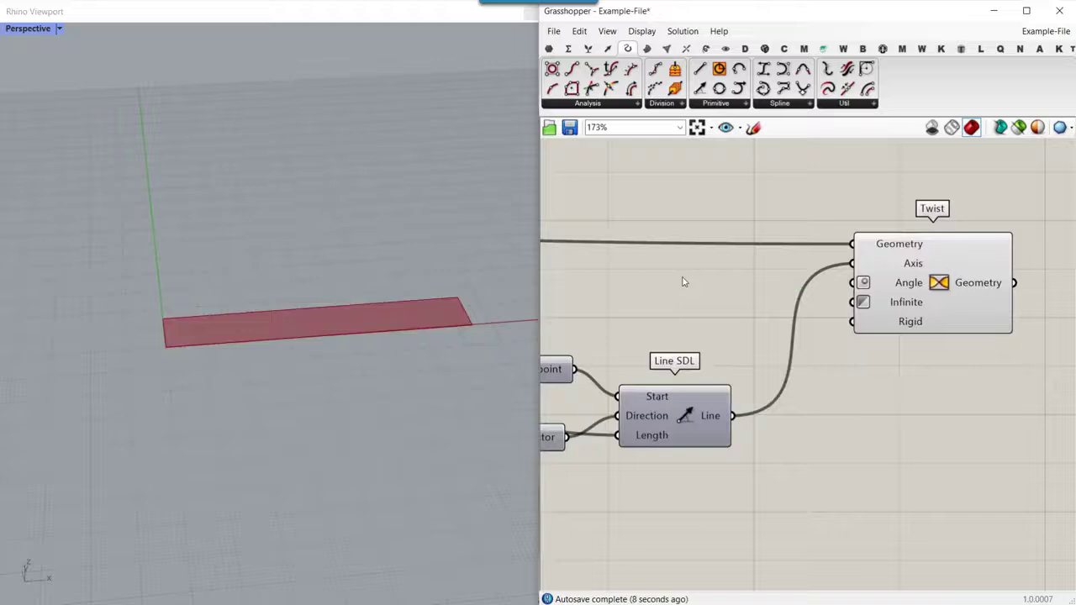
Step: Add a panel containing 180 above Line SDL and shrink it to fit its text
{"action": "scroll", "coordinate": [683, 282], "scroll_direction": "up", "scroll_amount": 3}
{"action": "double_click", "coordinate": [677, 280]}
{"action": "type", "text": "//18"}
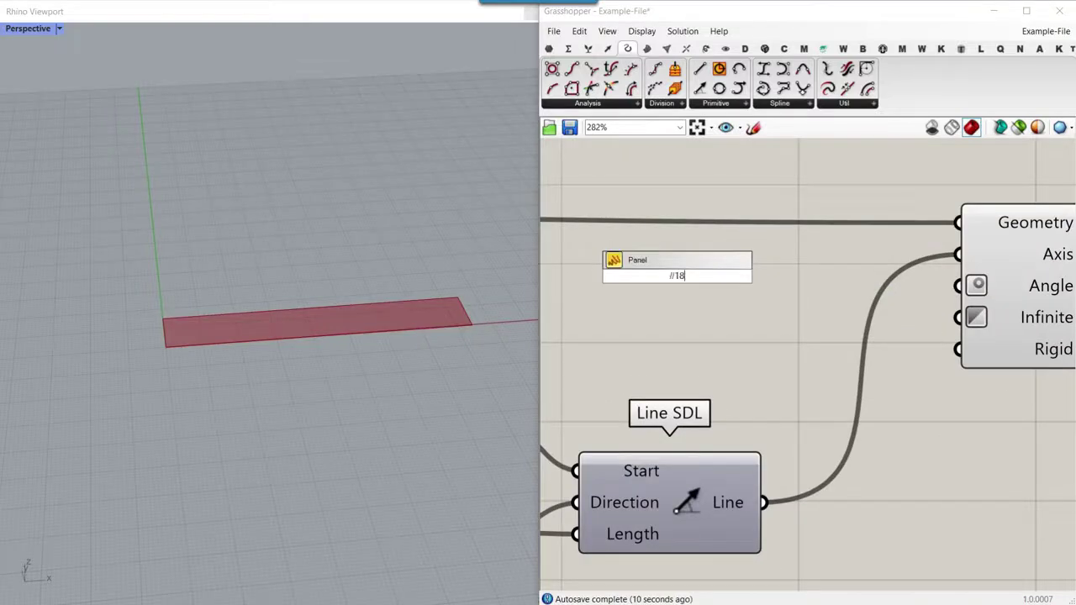
{"action": "type", "text": "0"}
{"action": "key", "text": "Return"}
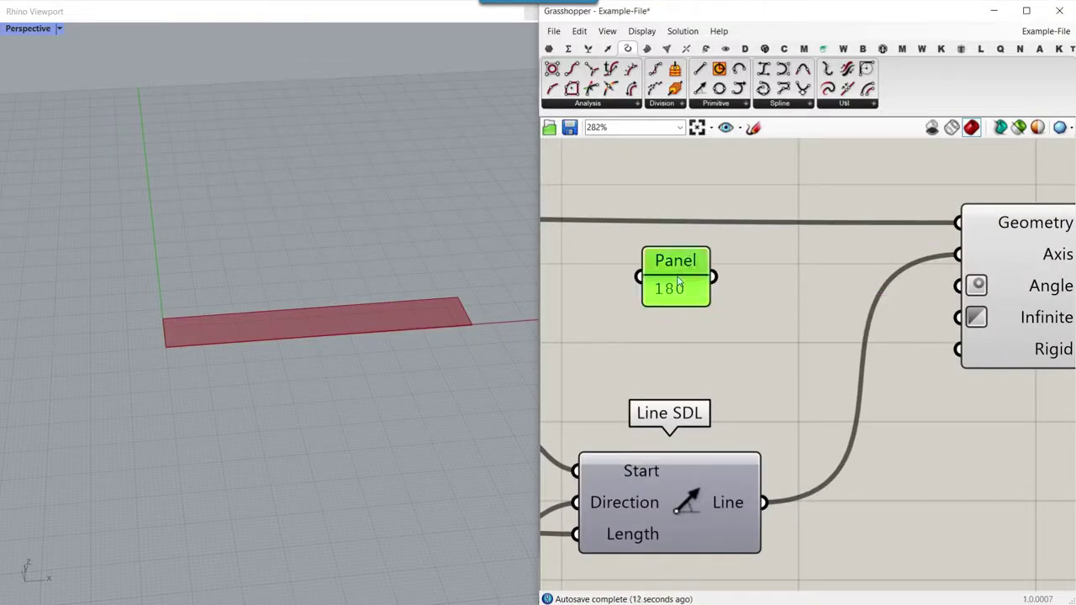
{"action": "key", "text": "ctrl+x"}
{"action": "key", "text": "ctrl+v"}
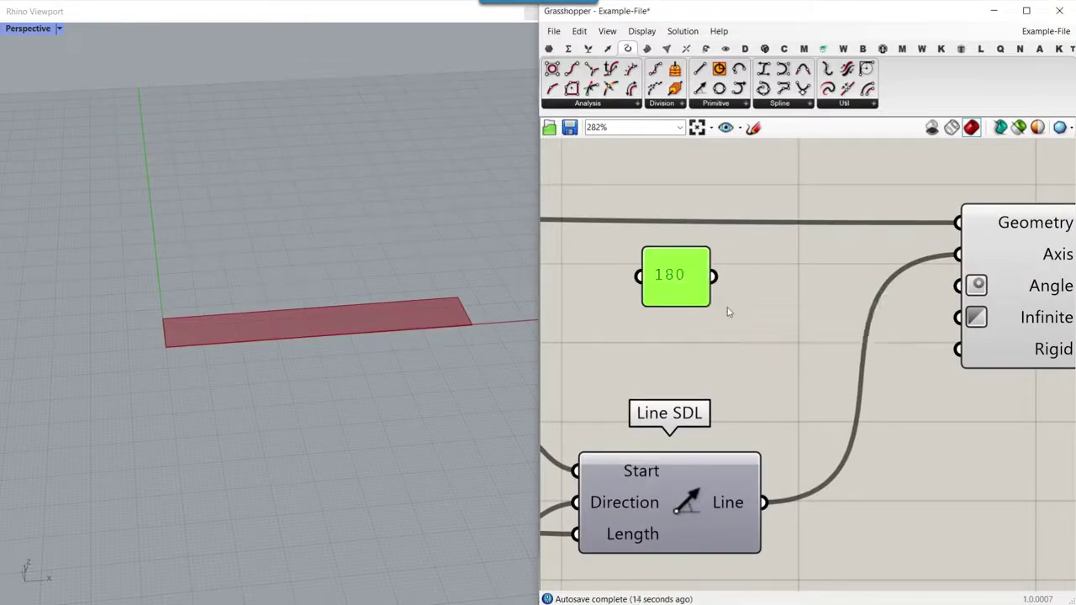
{"action": "left_click_drag", "start_coordinate": [680, 306], "coordinate": [686, 274]}
{"action": "left_click_drag", "start_coordinate": [689, 266], "coordinate": [656, 257]}
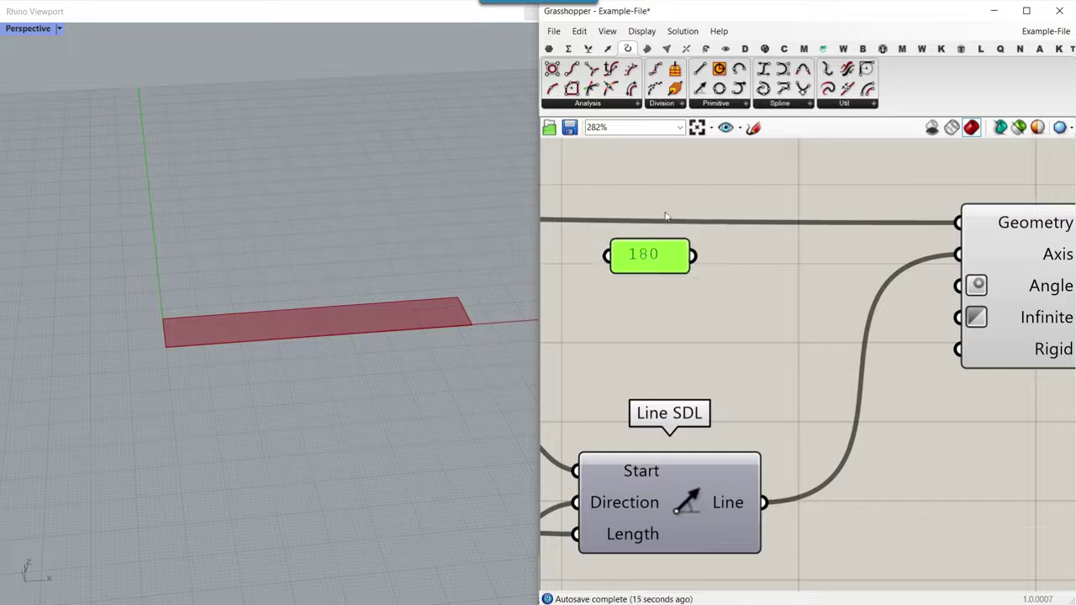
Step: Place a Multiplication component between the 180 panel and Twist, and connect the panel to its A input
{"action": "left_click", "coordinate": [568, 48]}
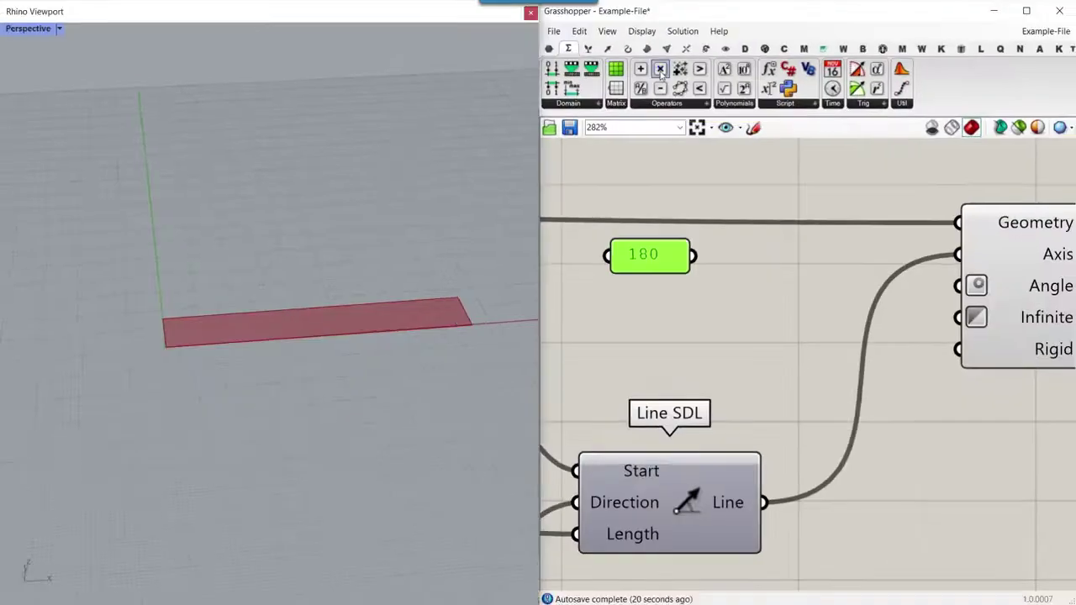
{"action": "left_click", "coordinate": [802, 288]}
{"action": "left_click_drag", "start_coordinate": [693, 257], "coordinate": [726, 283]}
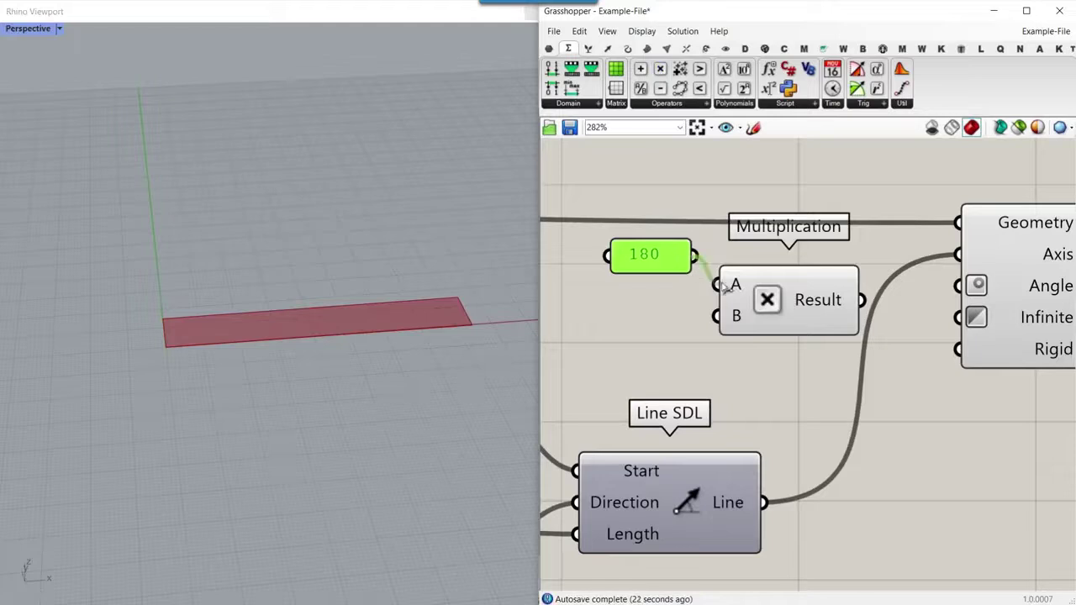
{"action": "left_click", "coordinate": [811, 295]}
{"action": "left_click_drag", "start_coordinate": [812, 296], "coordinate": [819, 294]}
Step: Add an integer number slider starting at 0 below the 180 panel and connect it to Multiplication's B input
{"action": "right_click_drag", "start_coordinate": [623, 325], "coordinate": [718, 327]}
{"action": "scroll", "coordinate": [715, 323], "scroll_direction": "up", "scroll_amount": 2}
{"action": "double_click", "coordinate": [684, 326]}
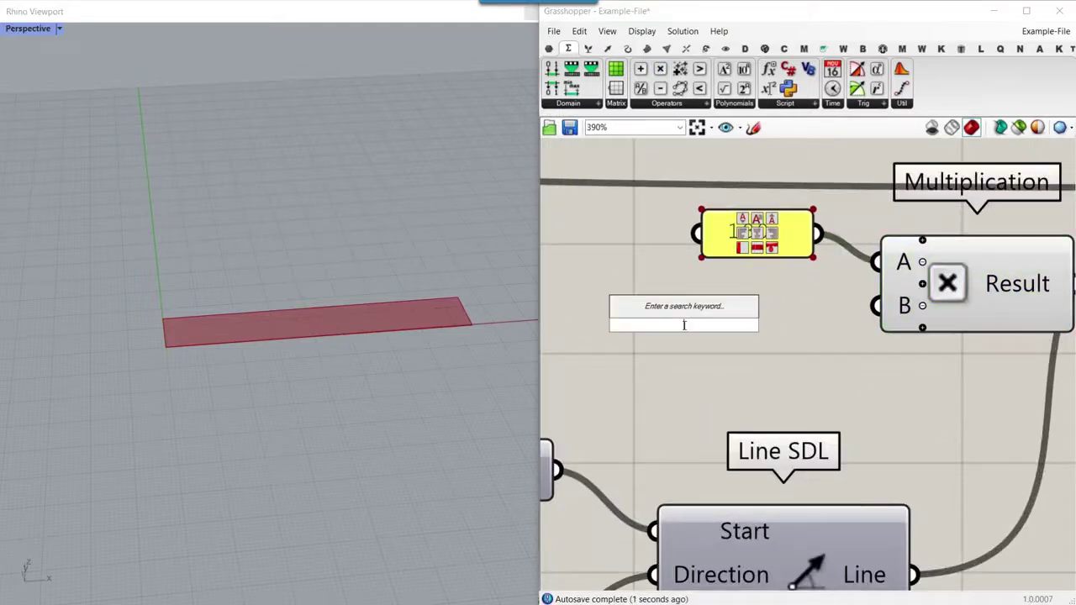
{"action": "type", "text": "0.5"}
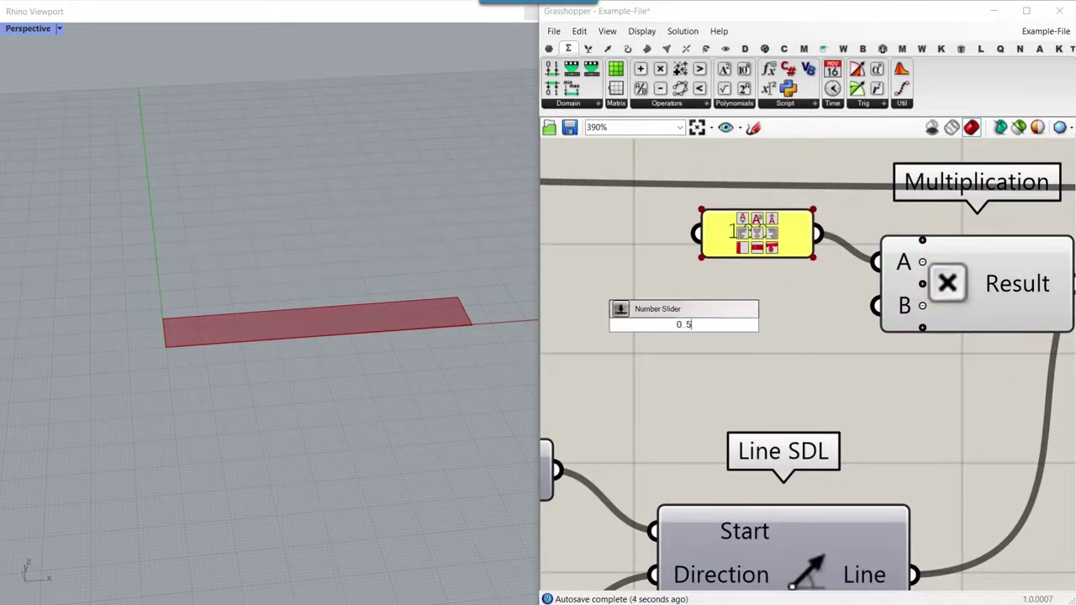
{"action": "key", "text": "Return"}
{"action": "scroll", "coordinate": [749, 374], "scroll_direction": "down", "scroll_amount": 2}
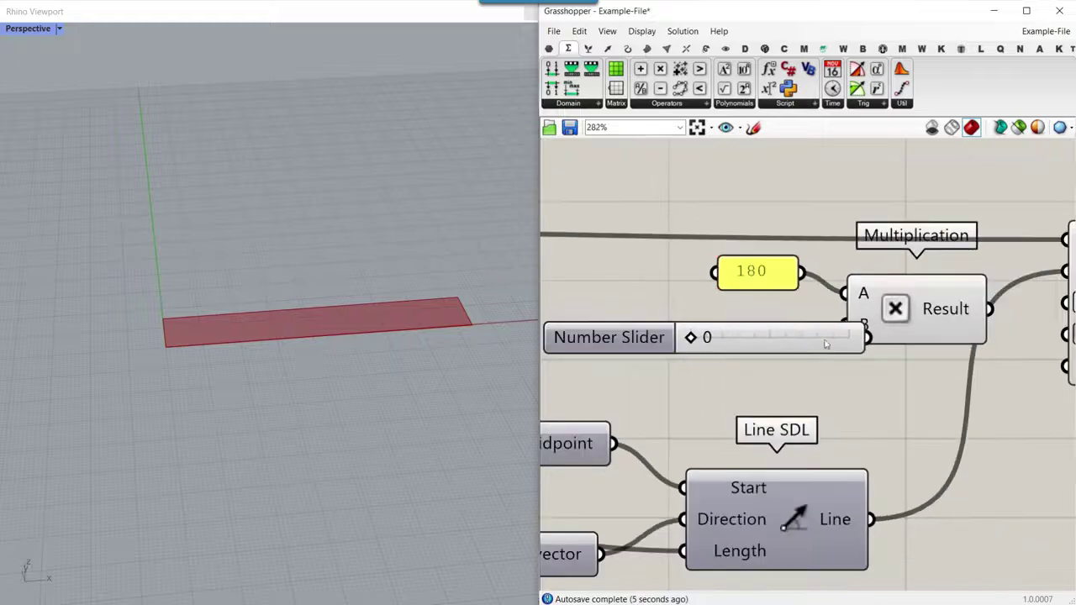
{"action": "left_click_drag", "start_coordinate": [767, 333], "coordinate": [724, 333]}
{"action": "right_click_drag", "start_coordinate": [675, 332], "coordinate": [776, 342]}
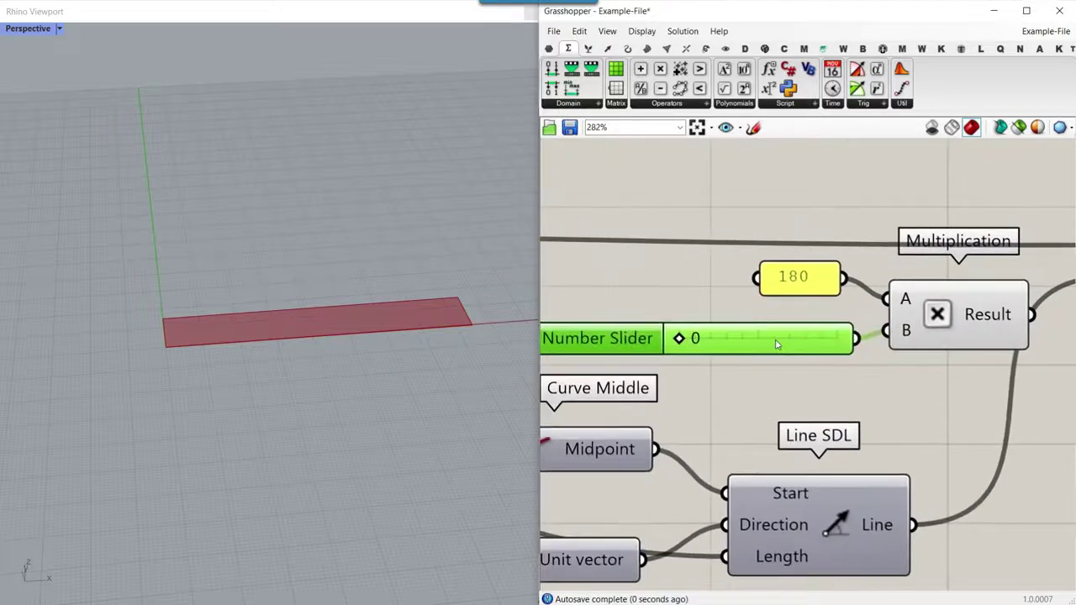
Step: Rename the slider feeding Multiplication as Turns and shorten it
{"action": "right_click", "coordinate": [777, 342]}
{"action": "type", "text": "Turns"}
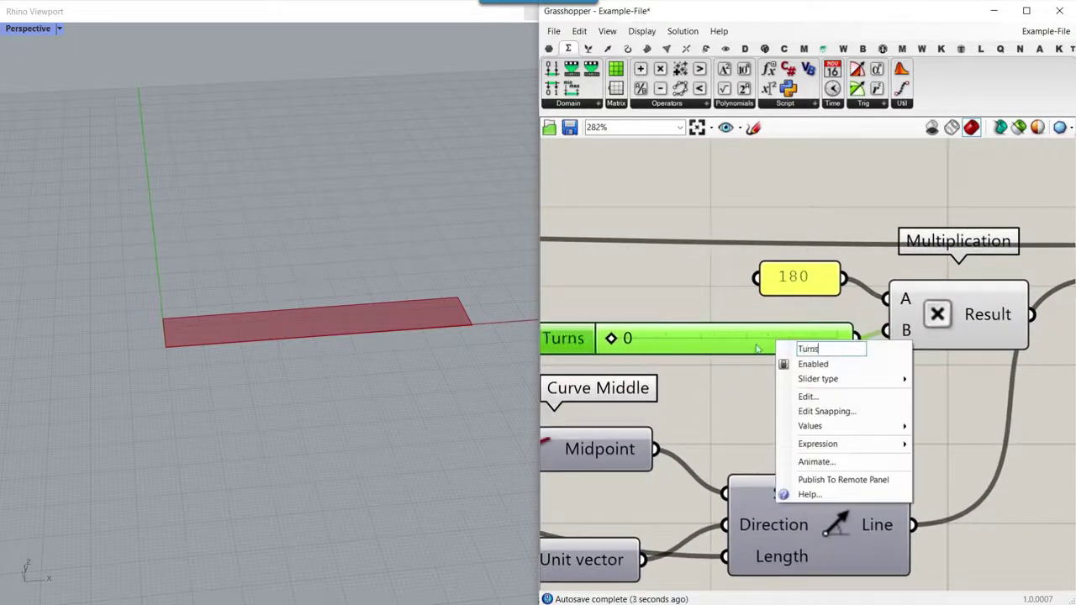
{"action": "key", "text": "Return"}
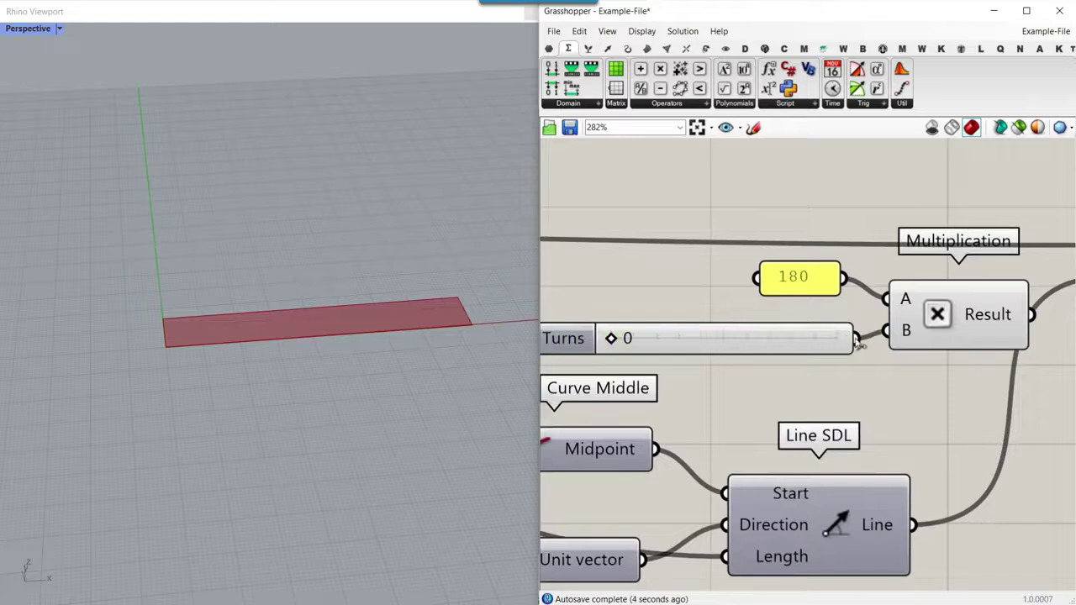
{"action": "left_click_drag", "start_coordinate": [852, 341], "coordinate": [781, 340]}
{"action": "left_click_drag", "start_coordinate": [674, 340], "coordinate": [749, 339]}
Step: Connect Multiplication's Result to Twist's Angle input and set the Turns slider to 2
{"action": "right_click_drag", "start_coordinate": [814, 327], "coordinate": [576, 326]}
{"action": "scroll", "coordinate": [673, 323], "scroll_direction": "down", "scroll_amount": 1}
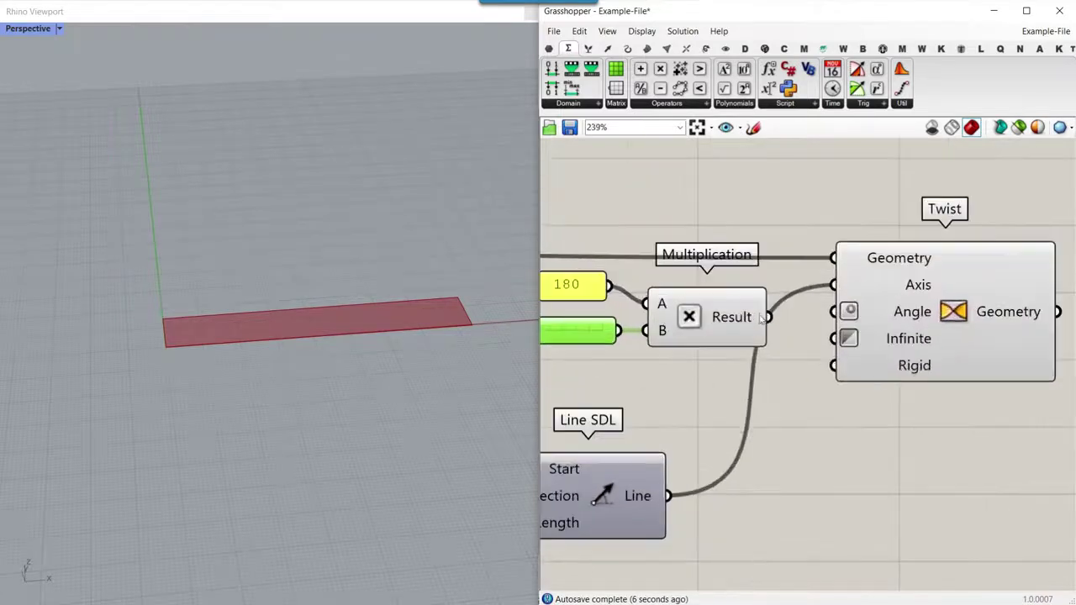
{"action": "left_click_drag", "start_coordinate": [769, 317], "coordinate": [832, 324]}
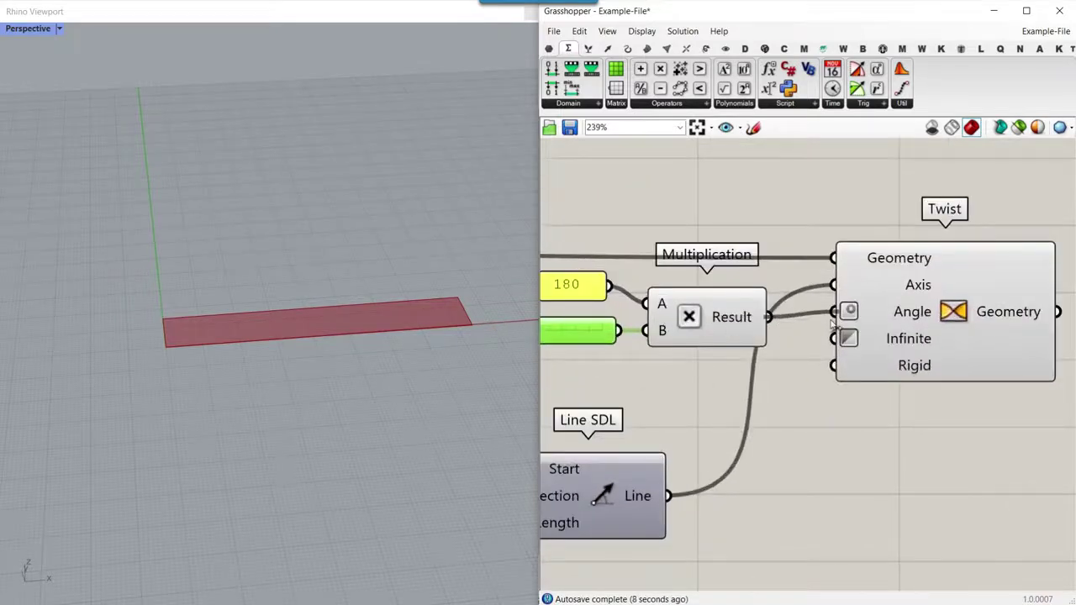
{"action": "right_click_drag", "start_coordinate": [704, 373], "coordinate": [892, 375]}
{"action": "left_click_drag", "start_coordinate": [654, 332], "coordinate": [702, 337]}
{"action": "scroll", "coordinate": [701, 336], "scroll_direction": "down", "scroll_amount": 5}
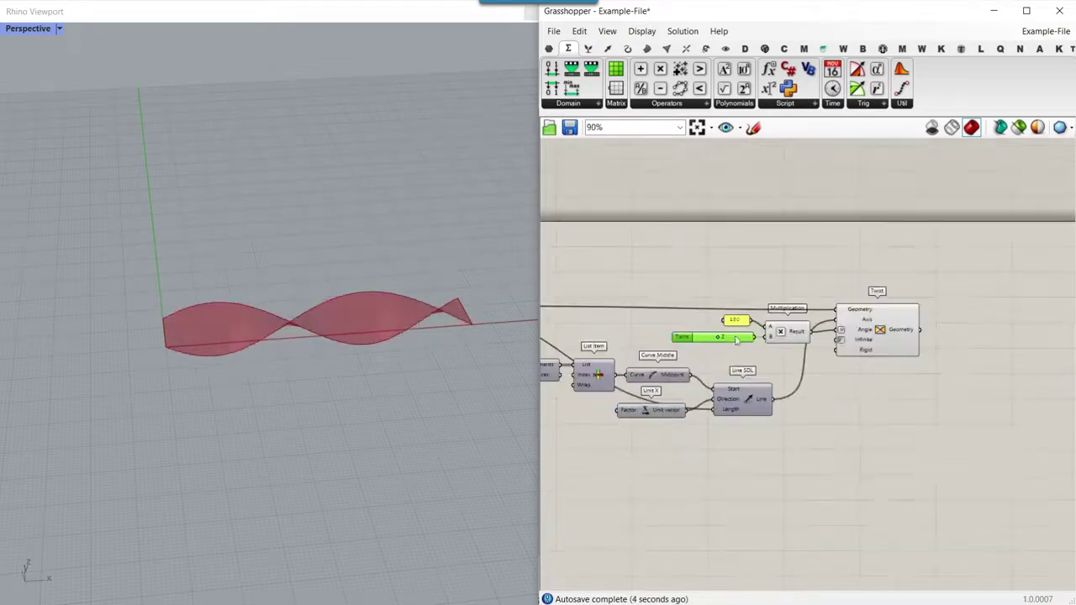
Step: Move Twist farther from Multiplication and place a Flow component on the empty canvas after Twist
{"action": "left_click", "coordinate": [885, 349]}
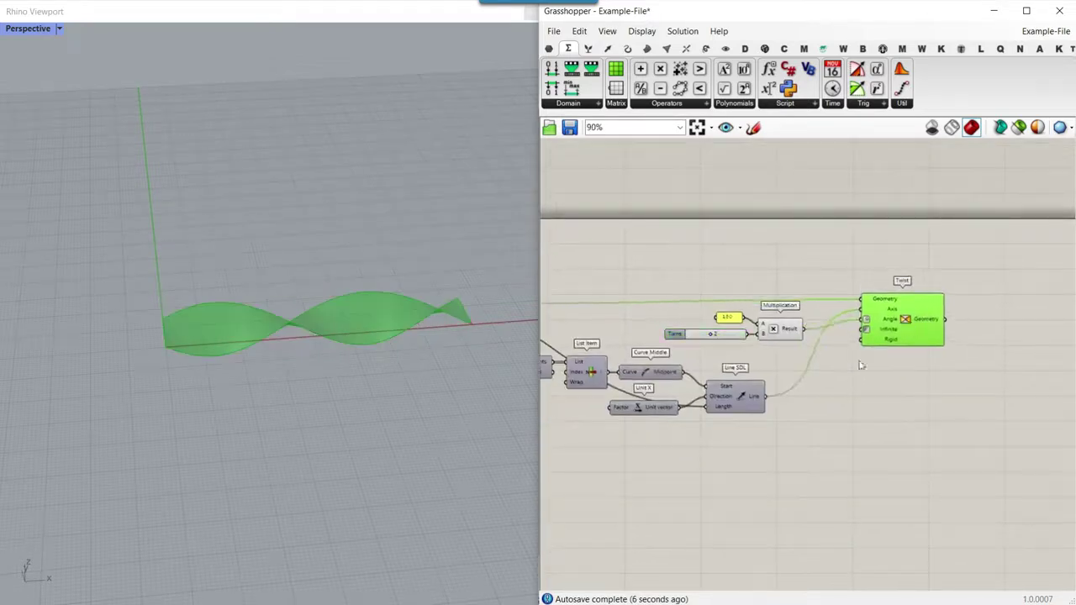
{"action": "scroll", "coordinate": [917, 366], "scroll_direction": "down", "scroll_amount": 2}
{"action": "scroll", "coordinate": [916, 365], "scroll_direction": "down", "scroll_amount": 4}
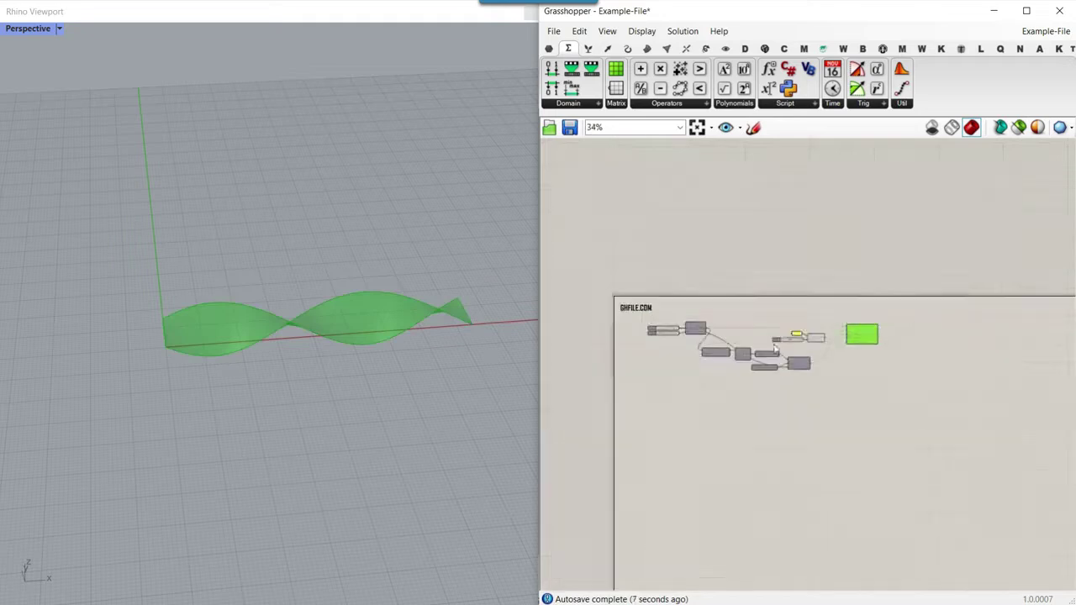
{"action": "left_click", "coordinate": [705, 48]}
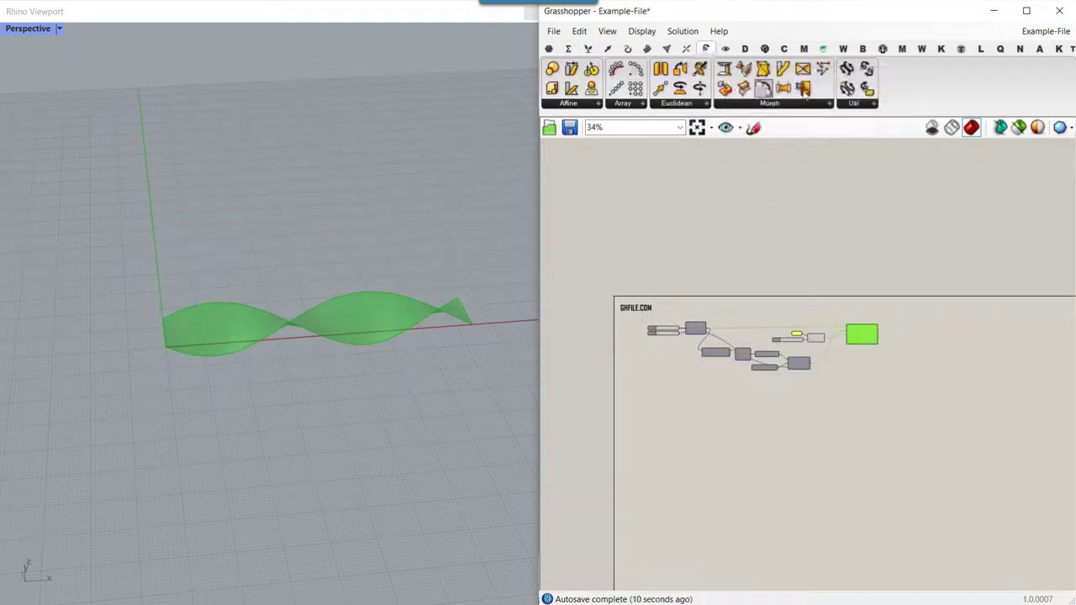
{"action": "left_click", "coordinate": [814, 104]}
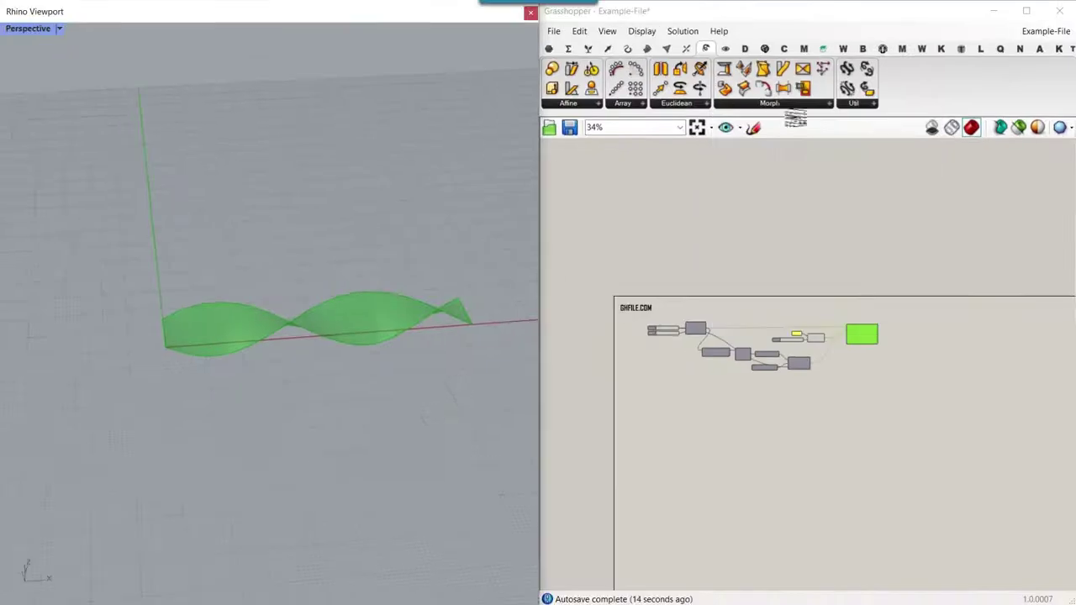
{"action": "left_click", "coordinate": [785, 106]}
{"action": "left_click", "coordinate": [872, 190]}
{"action": "scroll", "coordinate": [906, 330], "scroll_direction": "up", "scroll_amount": 8}
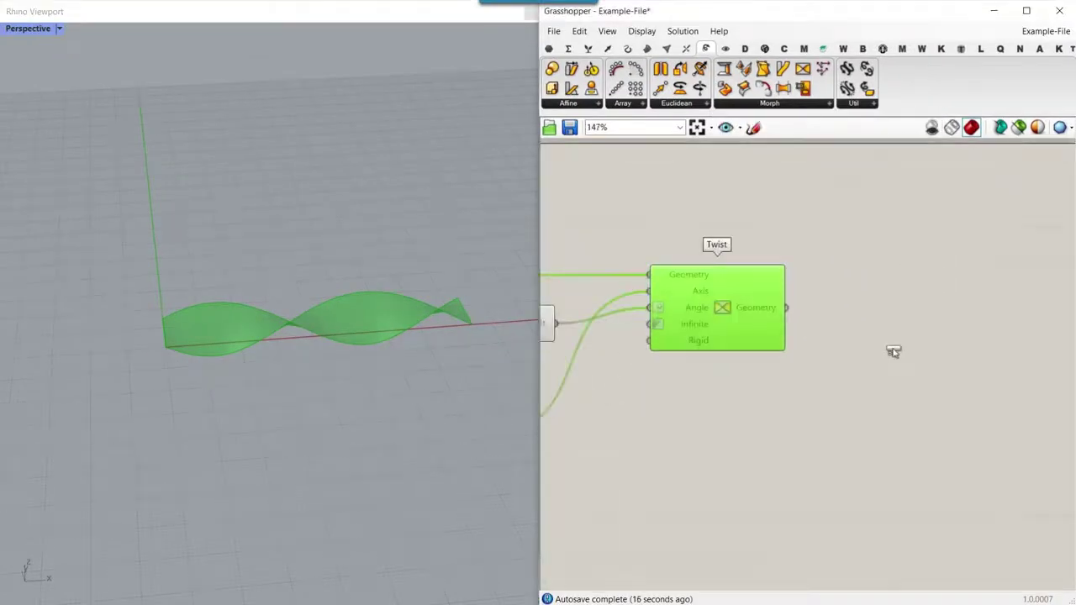
{"action": "left_click", "coordinate": [879, 361]}
{"action": "left_click_drag", "start_coordinate": [879, 360], "coordinate": [885, 349]}
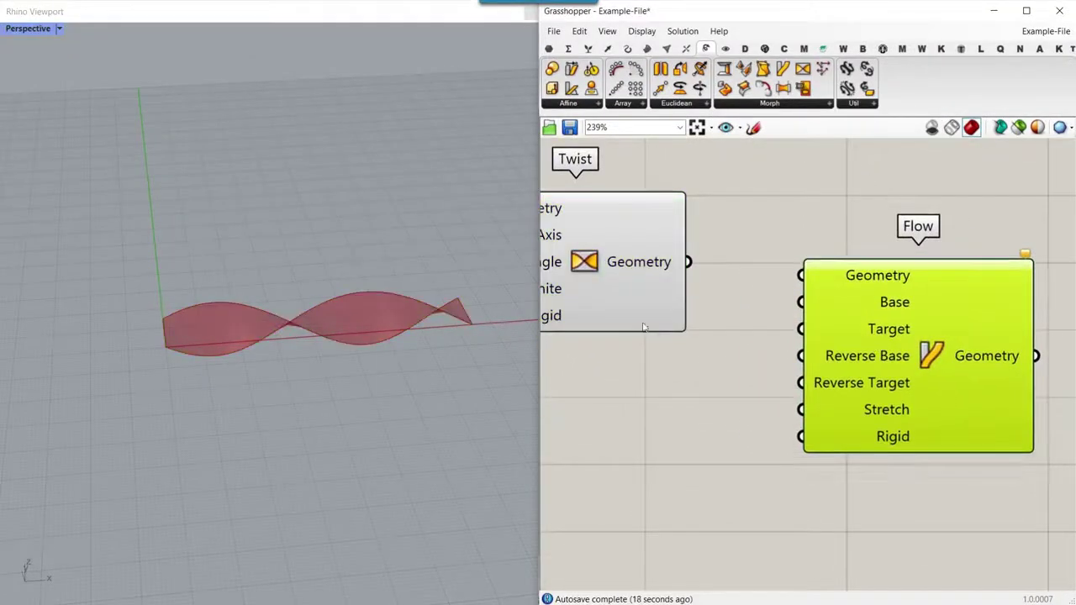
Step: Connect Twist's Geometry output to Flow's Geometry input and shift Flow lower on the canvas
{"action": "left_click", "coordinate": [609, 269]}
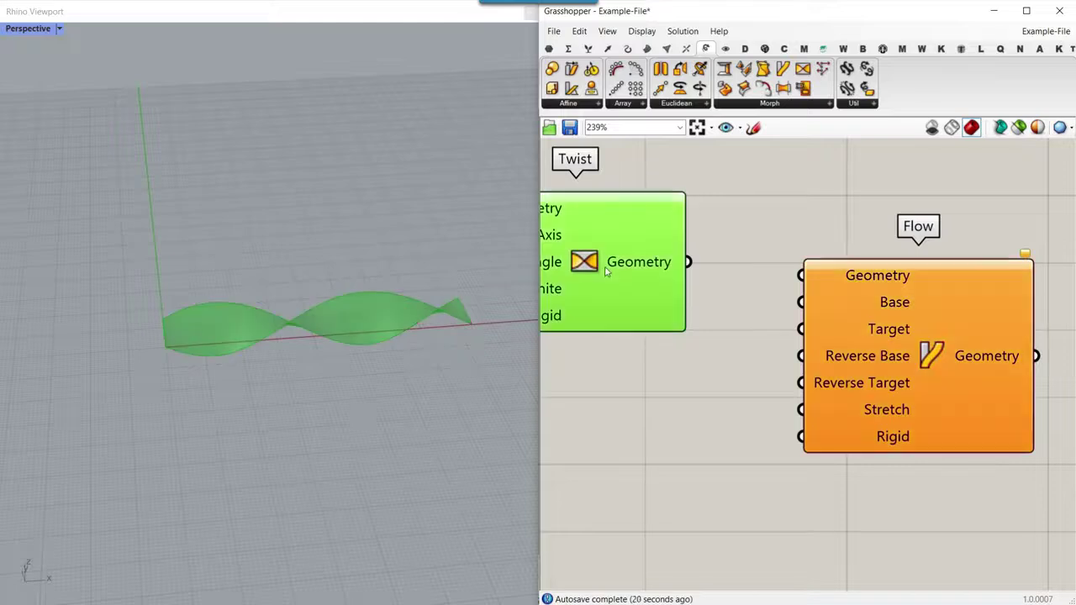
{"action": "left_click_drag", "start_coordinate": [688, 262], "coordinate": [787, 273]}
{"action": "left_click_drag", "start_coordinate": [871, 328], "coordinate": [893, 315]}
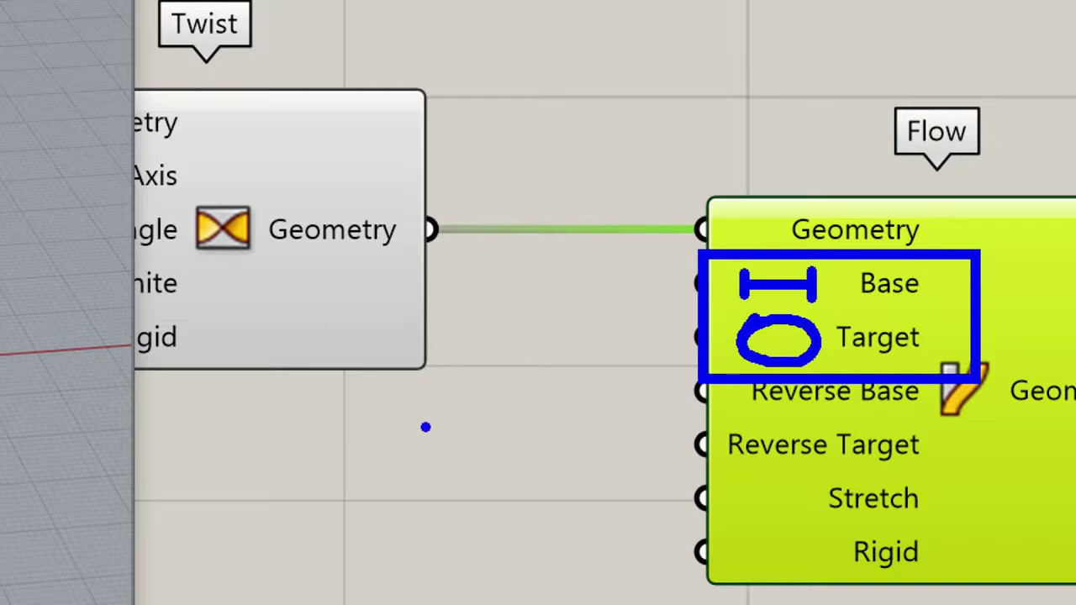
{"action": "mouse_move", "coordinate": [378, 474]}
{"action": "left_mouse_down"}
{"action": "mouse_move", "coordinate": [516, 409]}
{"action": "mouse_move", "coordinate": [388, 507]}
{"action": "mouse_move", "coordinate": [370, 492]}
{"action": "mouse_move", "coordinate": [406, 481]}
{"action": "left_mouse_up"}
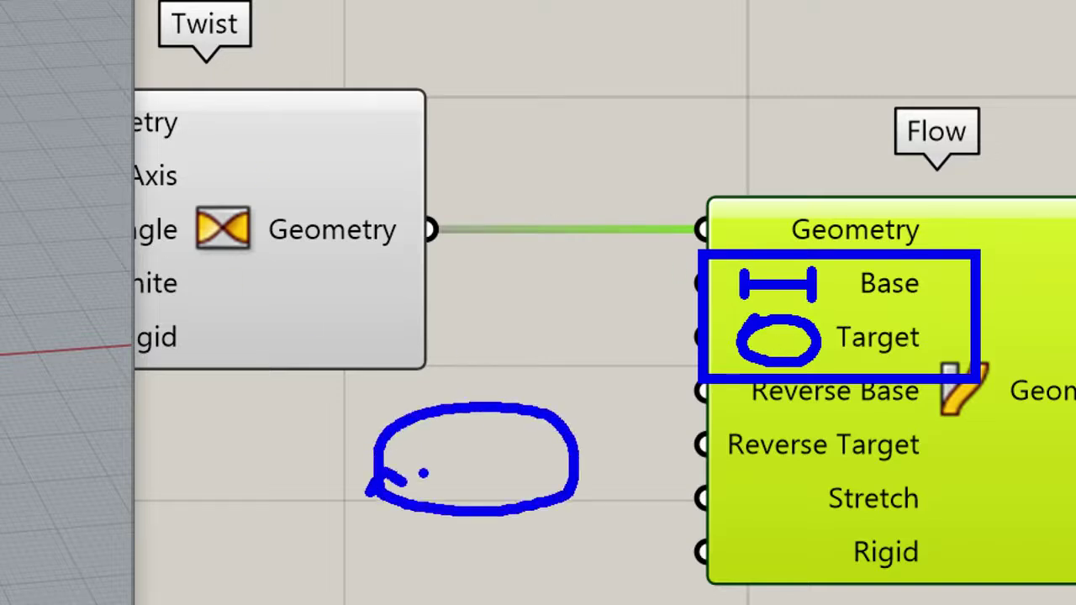
{"action": "key", "text": "Escape"}
{"action": "scroll", "coordinate": [842, 340], "scroll_direction": "down", "scroll_amount": 3}
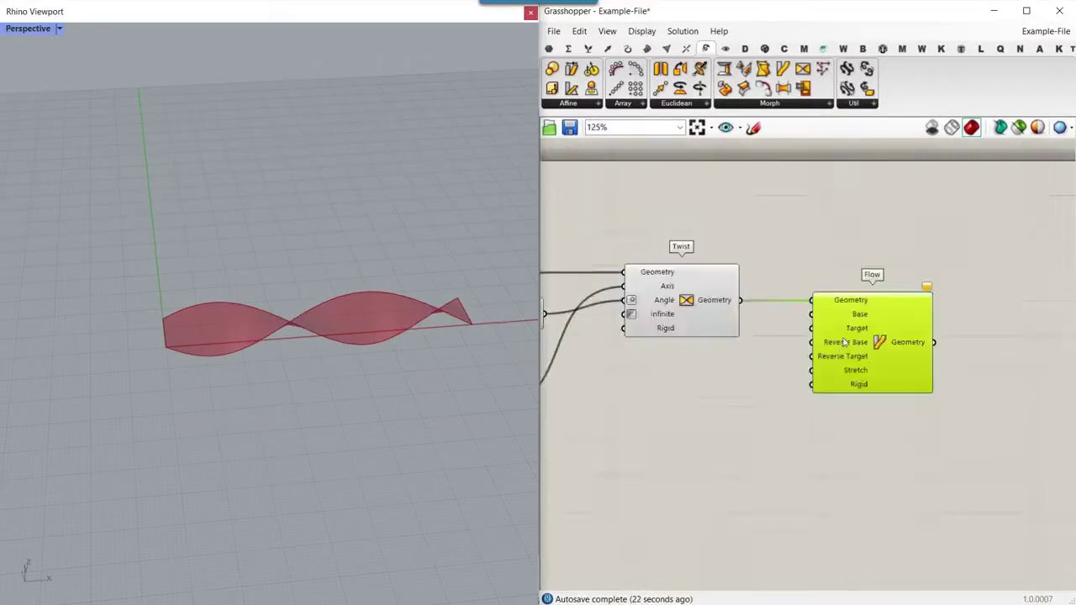
{"action": "left_click_drag", "start_coordinate": [844, 341], "coordinate": [827, 376]}
Step: Turn on the preview of the Line SDL component and check its line along the strip's centre
{"action": "right_click_drag", "start_coordinate": [761, 384], "coordinate": [997, 378]}
{"action": "scroll", "coordinate": [997, 377], "scroll_direction": "down", "scroll_amount": 2}
{"action": "scroll", "coordinate": [803, 355], "scroll_direction": "up", "scroll_amount": 4}
{"action": "right_click_drag", "start_coordinate": [802, 355], "coordinate": [802, 294]}
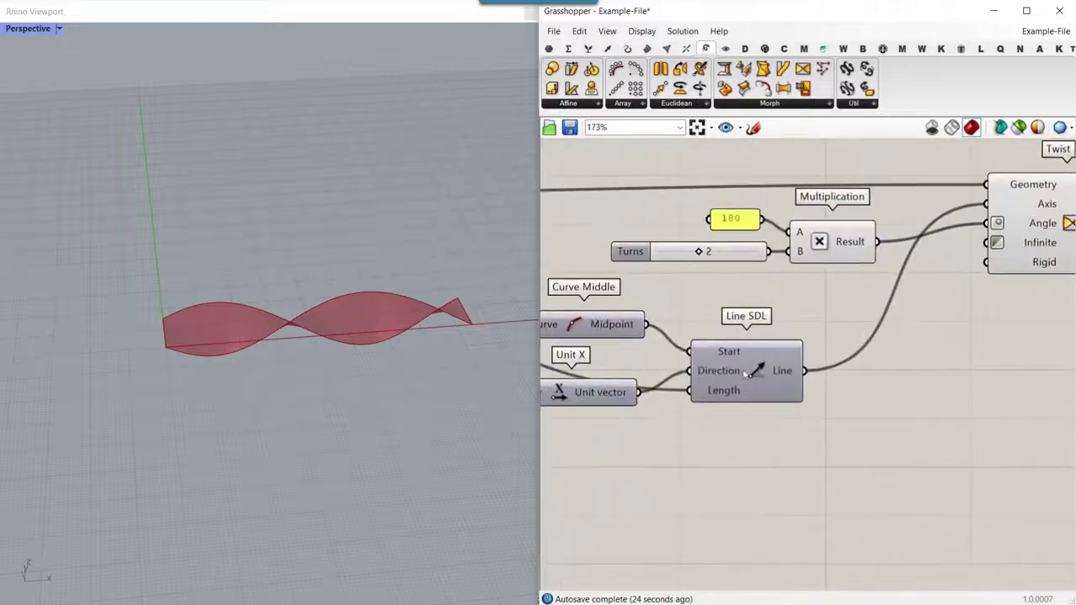
{"action": "right_click", "coordinate": [751, 367]}
{"action": "left_click", "coordinate": [774, 392]}
{"action": "left_click", "coordinate": [771, 376]}
{"action": "right_click_drag", "start_coordinate": [483, 345], "coordinate": [454, 383]}
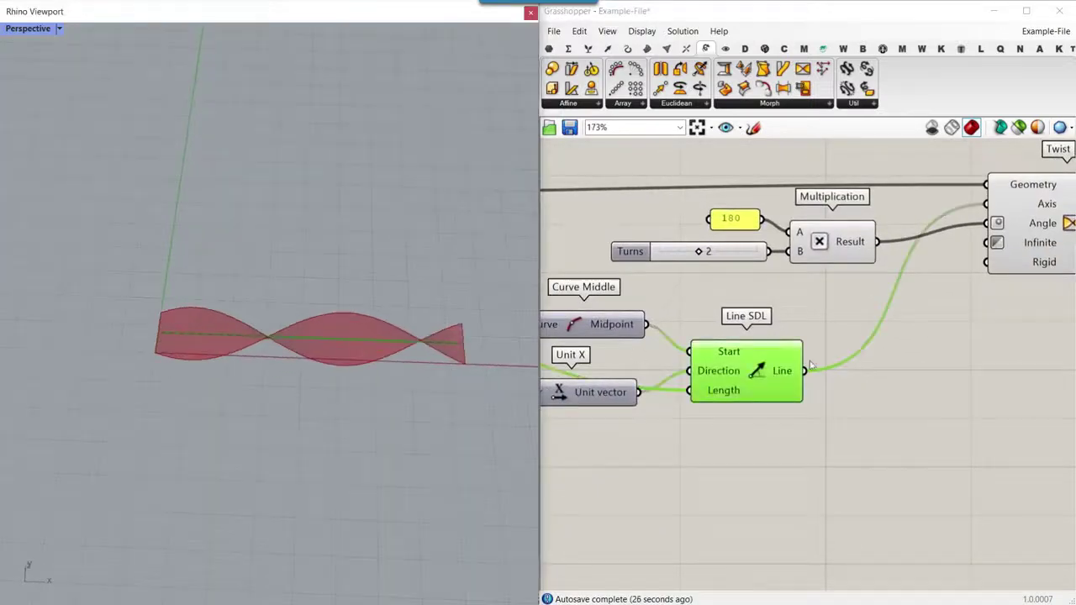
Step: Connect Line SDL's Line output to Flow's Base input
{"action": "scroll", "coordinate": [671, 376], "scroll_direction": "down", "scroll_amount": 5}
{"action": "left_click_drag", "start_coordinate": [803, 372], "coordinate": [894, 347]}
{"action": "scroll", "coordinate": [846, 360], "scroll_direction": "up", "scroll_amount": 7}
{"action": "scroll", "coordinate": [866, 378], "scroll_direction": "down", "scroll_amount": 5}
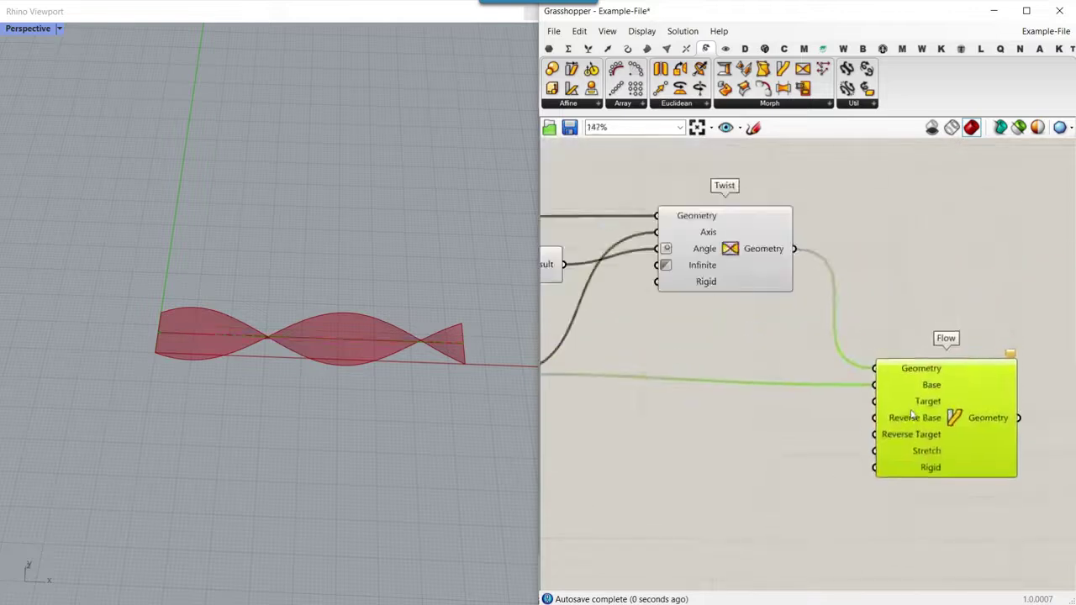
Step: Place a Circle component, defined by plane and radius, on the canvas before Flow's Target input
{"action": "scroll", "coordinate": [933, 420], "scroll_direction": "up", "scroll_amount": 4}
{"action": "right_click_drag", "start_coordinate": [721, 346], "coordinate": [819, 348]}
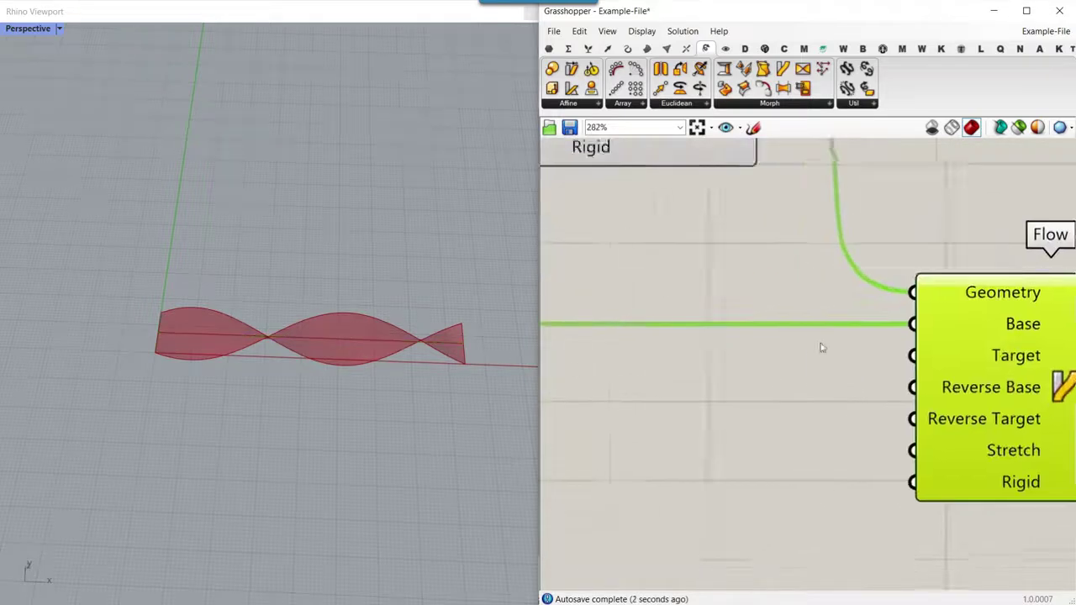
{"action": "scroll", "coordinate": [820, 346], "scroll_direction": "down", "scroll_amount": 3}
{"action": "left_click", "coordinate": [629, 48]}
{"action": "mouse_move", "coordinate": [629, 49]}
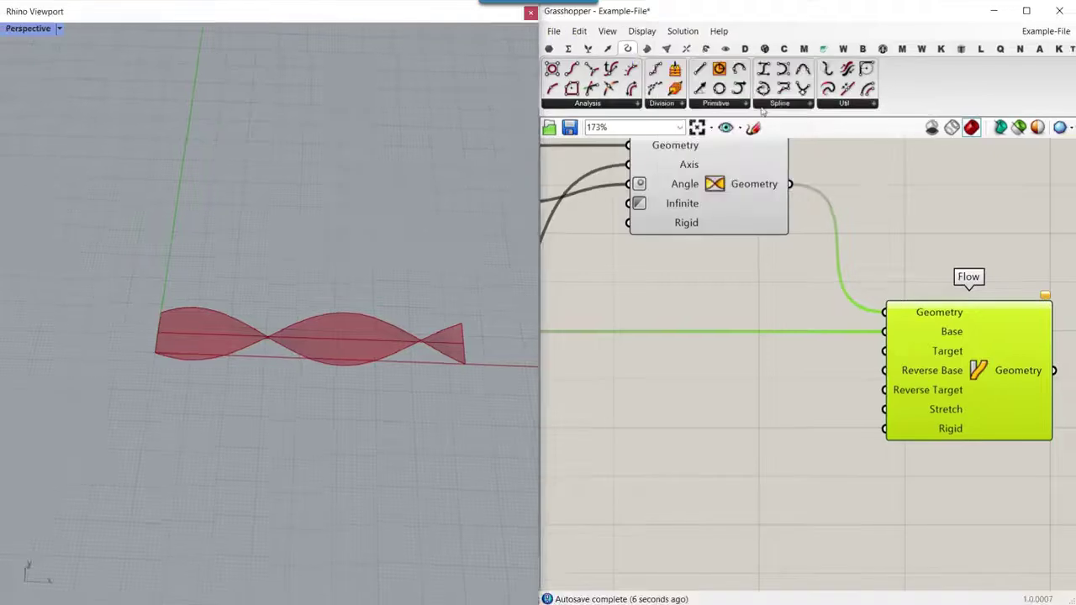
{"action": "left_click", "coordinate": [737, 103]}
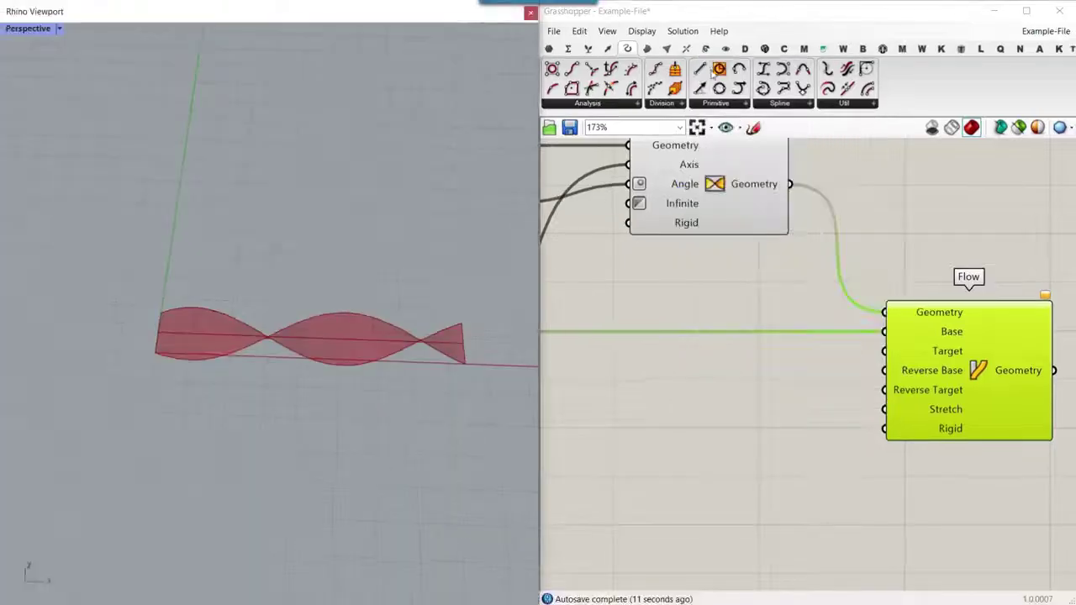
{"action": "left_click", "coordinate": [612, 18]}
{"action": "left_click", "coordinate": [768, 402]}
{"action": "right_click_drag", "start_coordinate": [777, 412], "coordinate": [891, 309]}
{"action": "left_click_drag", "start_coordinate": [891, 308], "coordinate": [829, 351]}
Step: Place a number slider set to 12.55 beside the Circle component and connect it to Circle's Radius input
{"action": "right_click_drag", "start_coordinate": [656, 368], "coordinate": [749, 354]}
{"action": "scroll", "coordinate": [745, 348], "scroll_direction": "up", "scroll_amount": 3}
{"action": "left_click", "coordinate": [727, 347]}
{"action": "double_click", "coordinate": [726, 347]}
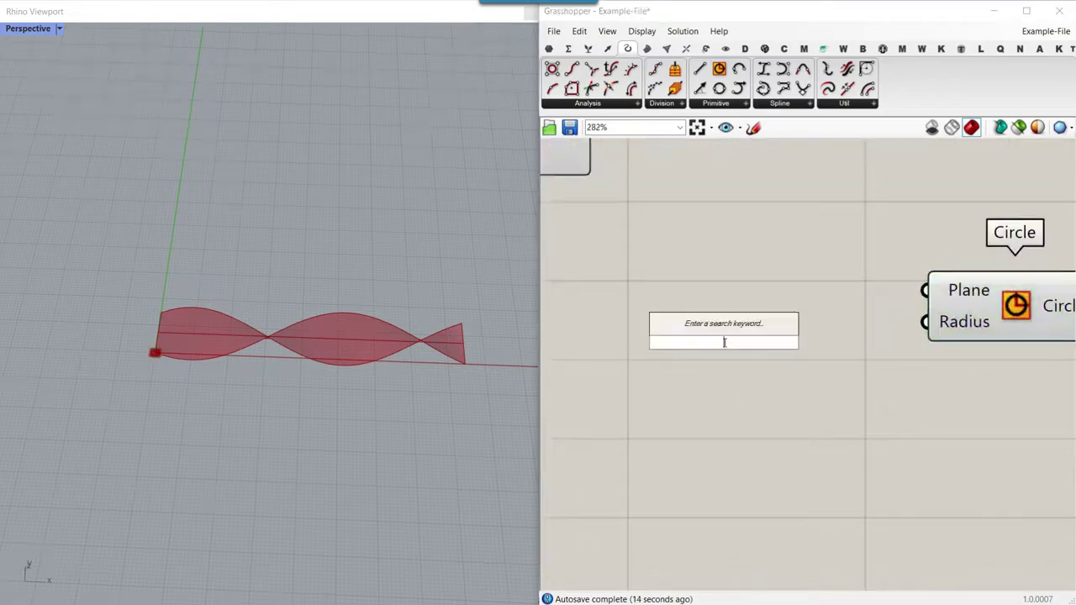
{"action": "type", "text": "1"}
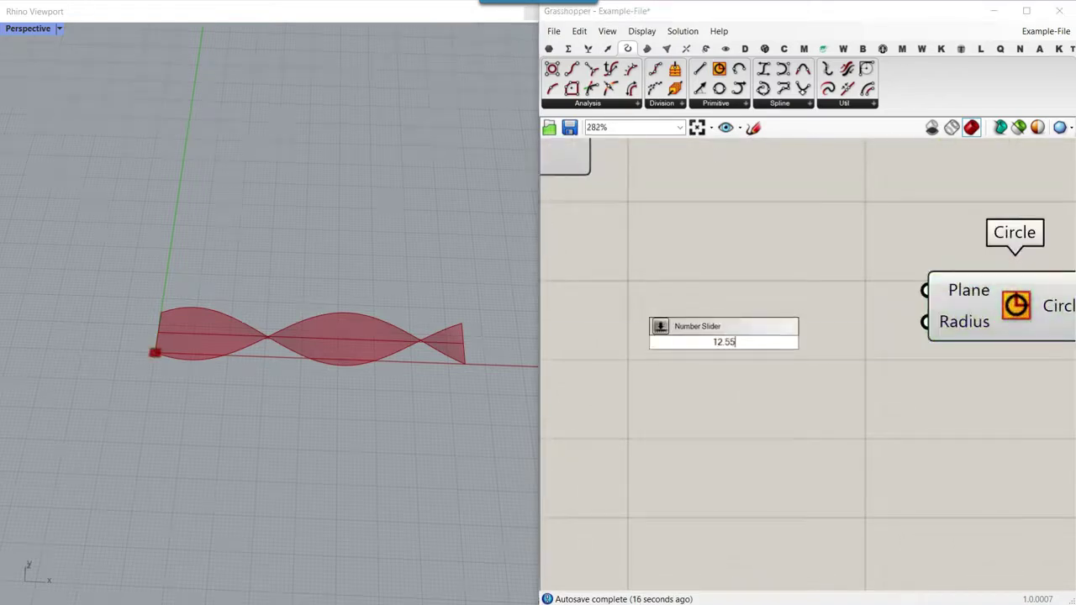
{"action": "type", "text": "2.55"}
{"action": "key", "text": "Return"}
{"action": "left_click_drag", "start_coordinate": [890, 343], "coordinate": [924, 322]}
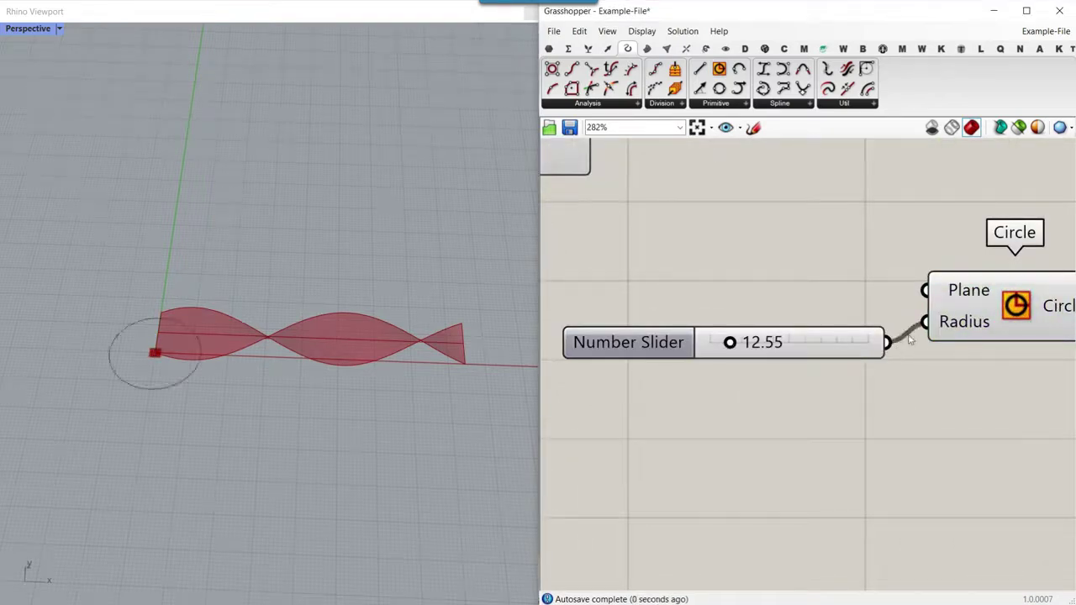
Step: Raise the circle's radius slider to 47.34 and connect Circle's output to Flow's Target input
{"action": "left_click_drag", "start_coordinate": [729, 345], "coordinate": [781, 345]}
{"action": "scroll", "coordinate": [933, 309], "scroll_direction": "down", "scroll_amount": 3}
{"action": "right_click_drag", "start_coordinate": [933, 310], "coordinate": [712, 362]}
{"action": "left_click_drag", "start_coordinate": [680, 351], "coordinate": [800, 259]}
{"action": "right_click_drag", "start_coordinate": [792, 268], "coordinate": [883, 269]}
{"action": "scroll", "coordinate": [898, 332], "scroll_direction": "down", "scroll_amount": 3}
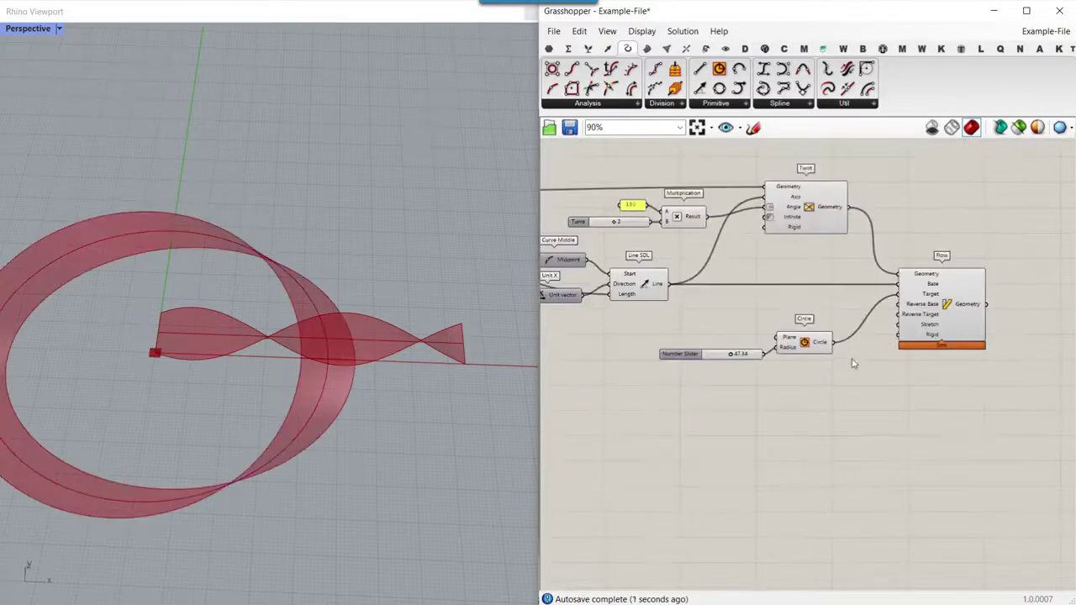
Step: Hide the previews of the Twist, Line SDL and Circle components, leaving Flow's preview on
{"action": "left_click_drag", "start_coordinate": [858, 366], "coordinate": [588, 164]}
{"action": "middle_click", "coordinate": [615, 146]}
{"action": "left_click", "coordinate": [630, 169]}
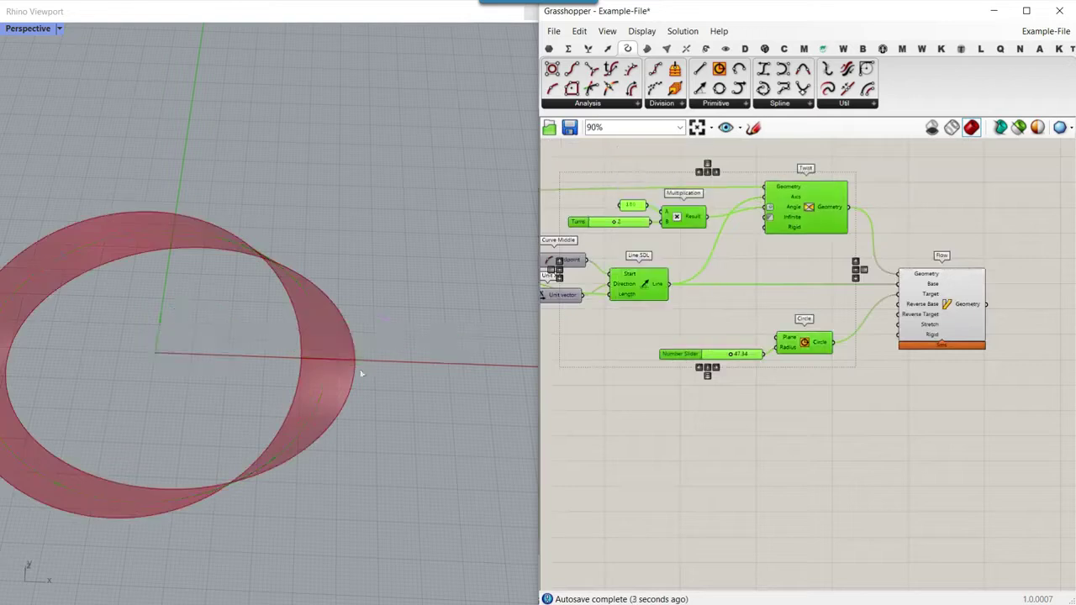
Step: Reduce the slider feeding the Circle's Radius to 33.50
{"action": "right_click_drag", "start_coordinate": [361, 373], "coordinate": [596, 362]}
{"action": "scroll", "coordinate": [730, 371], "scroll_direction": "up", "scroll_amount": 5}
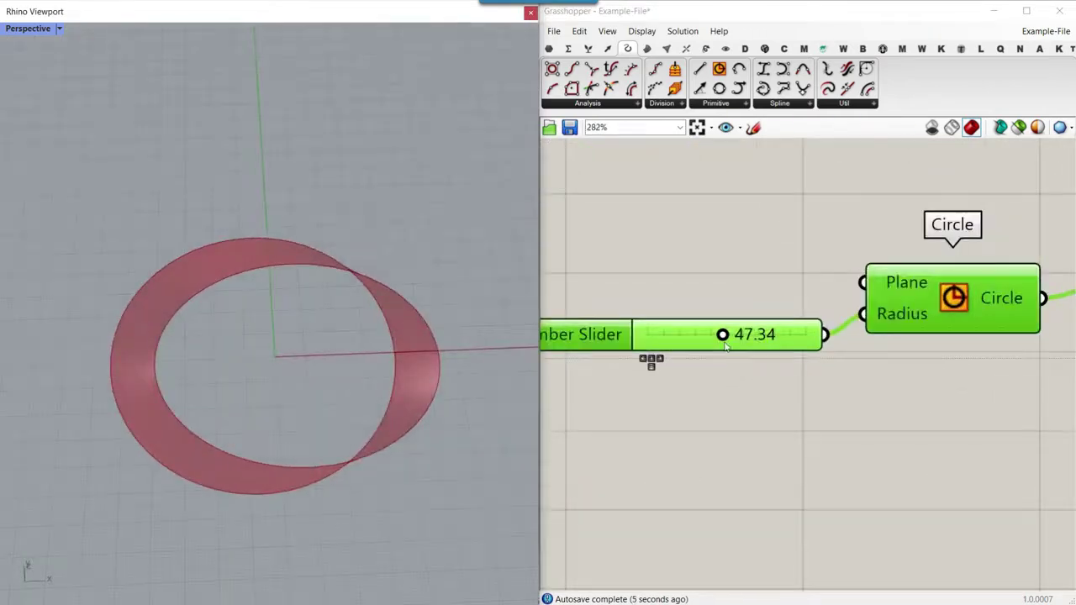
{"action": "mouse_move", "coordinate": [701, 334]}
{"action": "left_mouse_down"}
{"action": "mouse_move", "coordinate": [698, 346]}
{"action": "mouse_move", "coordinate": [738, 346]}
{"action": "mouse_move", "coordinate": [709, 348]}
{"action": "left_mouse_up"}
{"action": "left_click", "coordinate": [740, 273]}
Step: Set the Turns slider to 3 and inspect the twisted ring from several angles
{"action": "scroll", "coordinate": [740, 273], "scroll_direction": "down", "scroll_amount": 3}
{"action": "right_click_drag", "start_coordinate": [728, 244], "coordinate": [836, 377]}
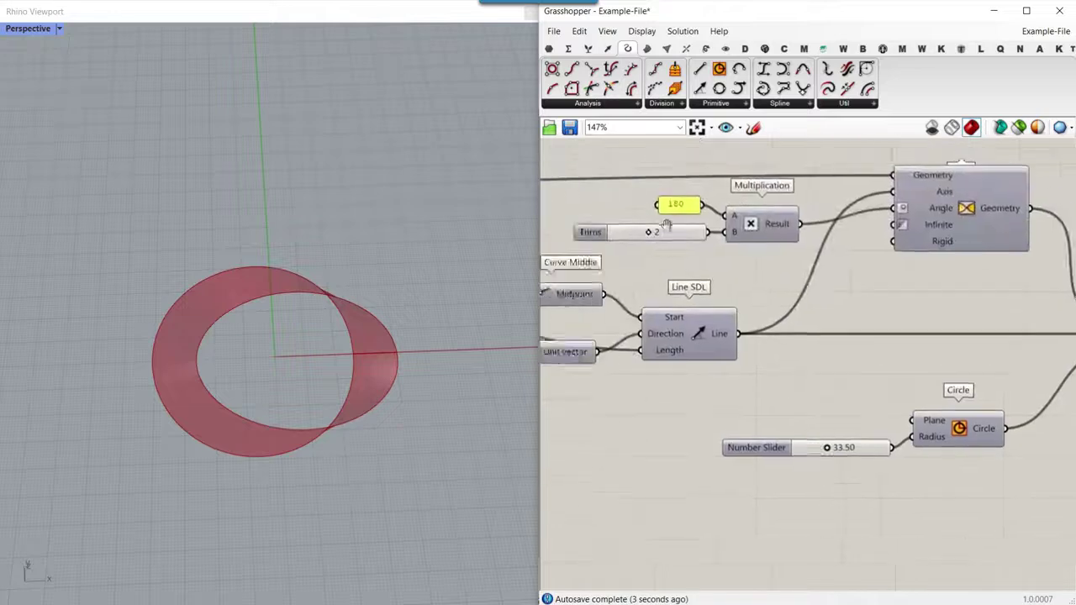
{"action": "scroll", "coordinate": [656, 223], "scroll_direction": "up", "scroll_amount": 3}
{"action": "left_click_drag", "start_coordinate": [684, 242], "coordinate": [715, 243]}
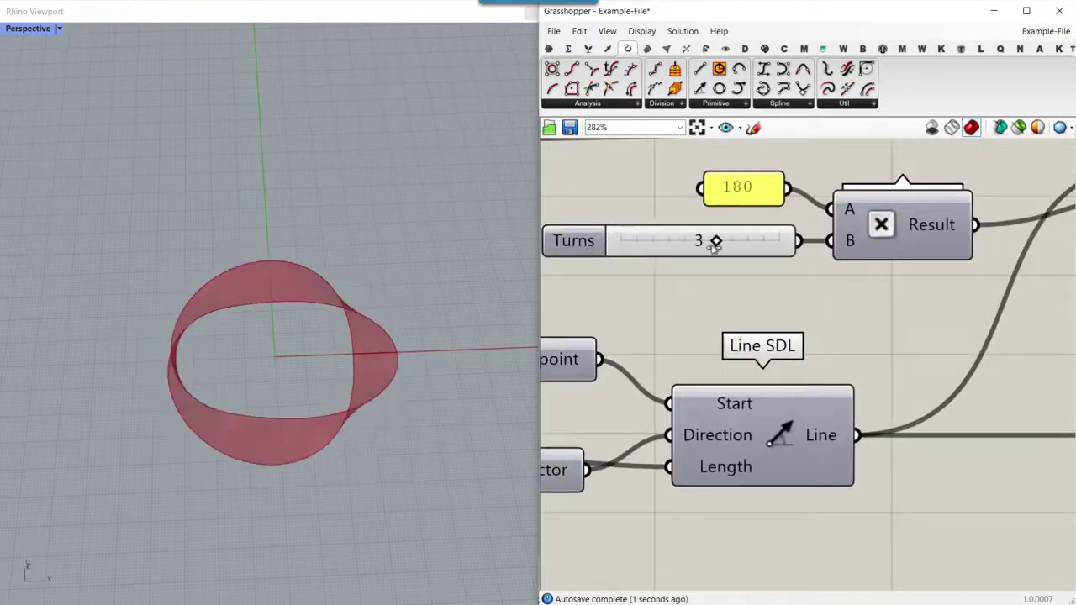
{"action": "right_click_drag", "start_coordinate": [465, 365], "coordinate": [269, 326]}
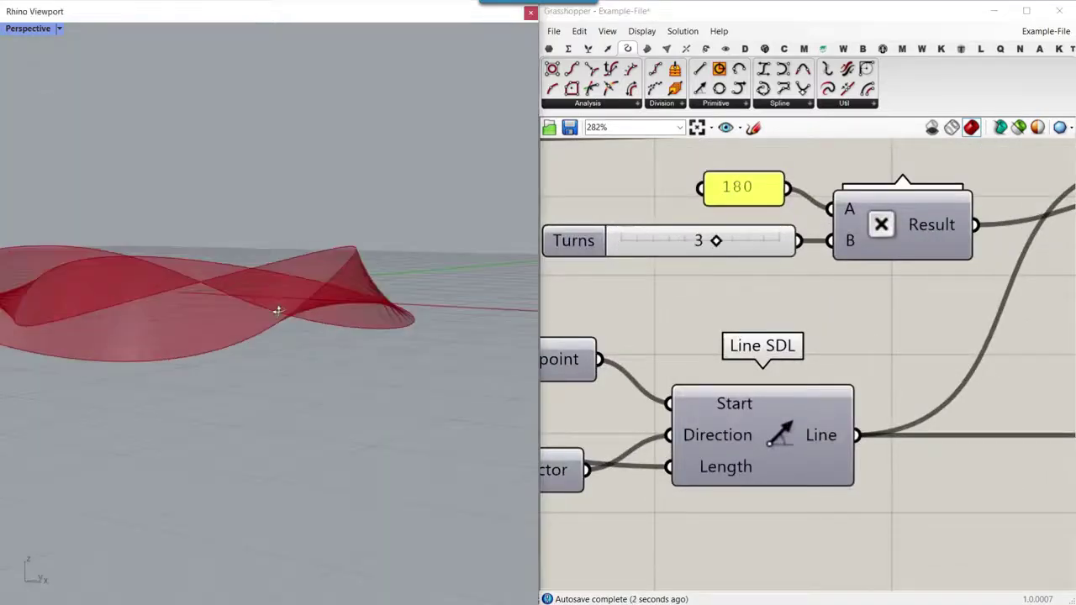
{"action": "right_click_drag", "start_coordinate": [278, 312], "coordinate": [341, 361]}
Step: Vary the Plane Surface's X Size slider to 82.29 and then to 100.00 to check its effect on the ring
{"action": "right_click_drag", "start_coordinate": [759, 321], "coordinate": [803, 317]}
{"action": "scroll", "coordinate": [807, 317], "scroll_direction": "down", "scroll_amount": 4}
{"action": "right_click_drag", "start_coordinate": [622, 323], "coordinate": [929, 344]}
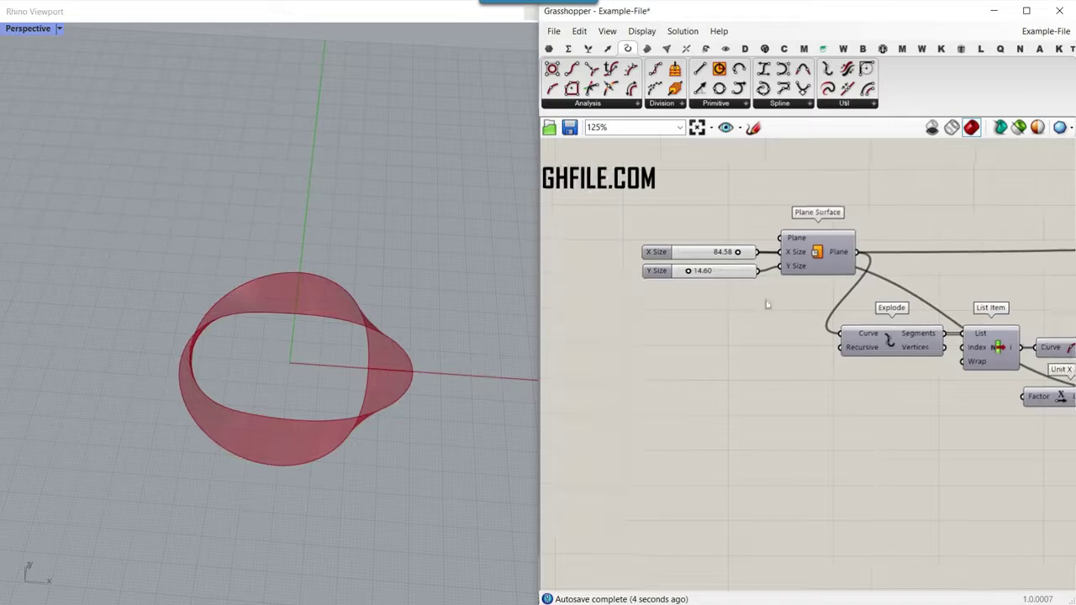
{"action": "scroll", "coordinate": [752, 256], "scroll_direction": "up", "scroll_amount": 5}
{"action": "mouse_move", "coordinate": [756, 240]}
{"action": "left_mouse_down"}
{"action": "mouse_move", "coordinate": [713, 240]}
{"action": "mouse_move", "coordinate": [751, 242]}
{"action": "mouse_move", "coordinate": [716, 244]}
{"action": "mouse_move", "coordinate": [744, 249]}
{"action": "left_mouse_up"}
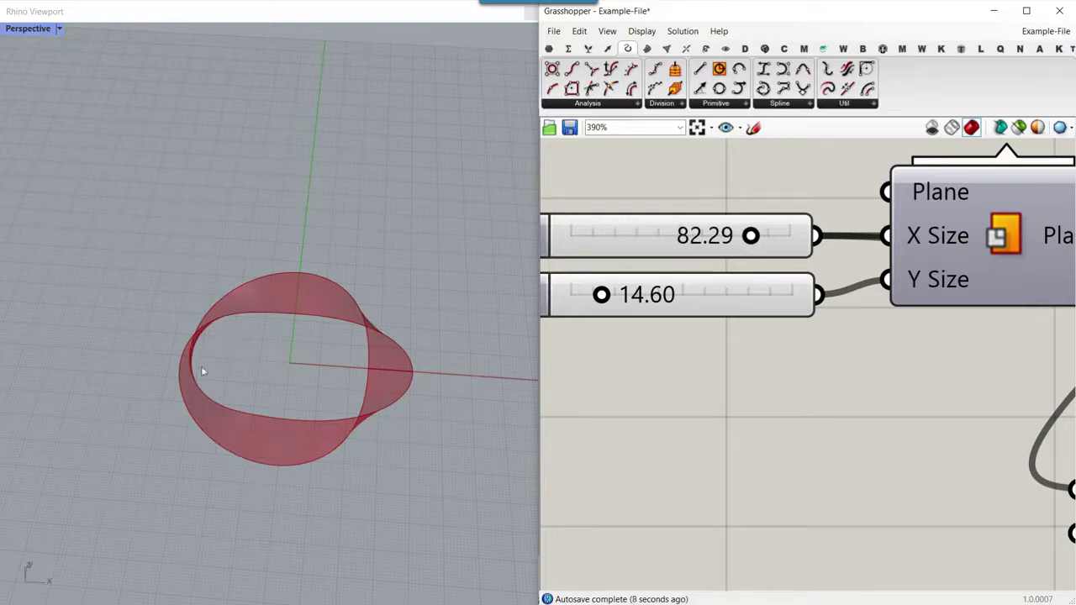
{"action": "left_click_drag", "start_coordinate": [735, 237], "coordinate": [800, 241]}
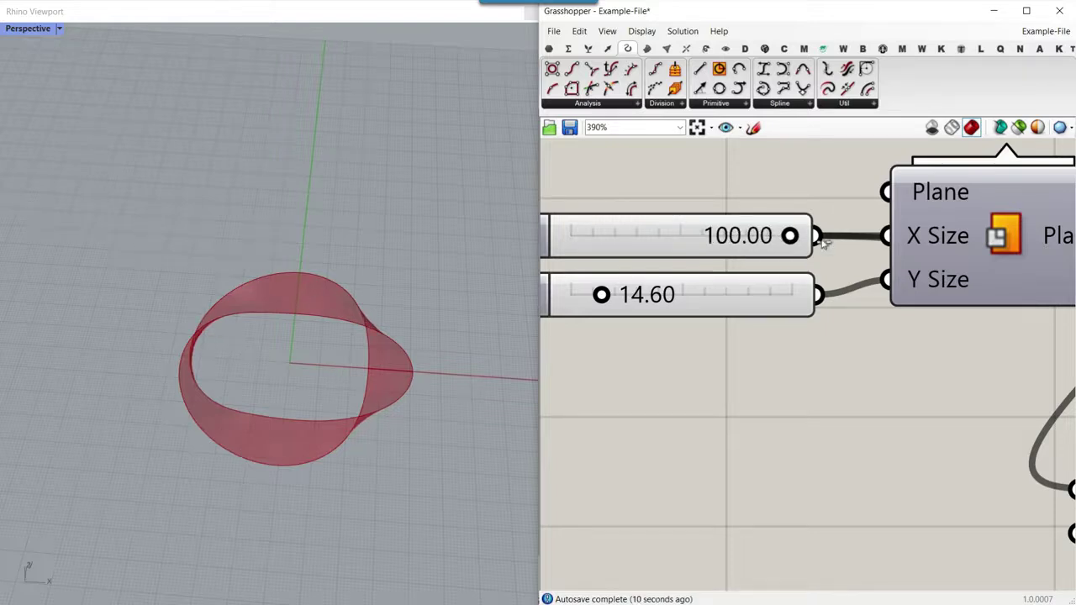
Step: Widen the strip by setting the Y Size slider to 26.41
{"action": "mouse_move", "coordinate": [603, 297]}
{"action": "left_mouse_down"}
{"action": "mouse_move", "coordinate": [640, 296]}
{"action": "mouse_move", "coordinate": [597, 296]}
{"action": "mouse_move", "coordinate": [618, 303]}
{"action": "left_mouse_up"}
{"action": "mouse_move", "coordinate": [341, 349]}
{"action": "right_mouse_down"}
{"action": "mouse_move", "coordinate": [312, 243]}
{"action": "mouse_move", "coordinate": [344, 359]}
{"action": "right_mouse_up"}
{"action": "left_click_drag", "start_coordinate": [630, 301], "coordinate": [625, 301]}
{"action": "right_click_drag", "start_coordinate": [626, 320], "coordinate": [783, 334]}
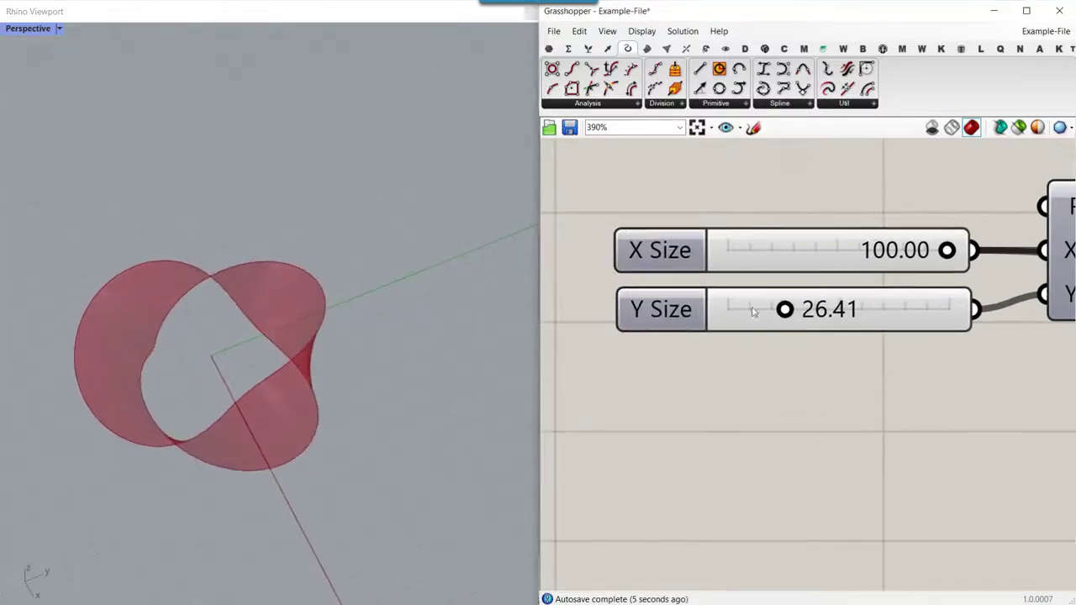
Step: Set the X Size slider of the Plane Surface to 1.00
{"action": "right_click", "coordinate": [725, 311]}
{"action": "left_click", "coordinate": [800, 265]}
{"action": "double_click", "coordinate": [925, 250]}
{"action": "type", "text": "1"}
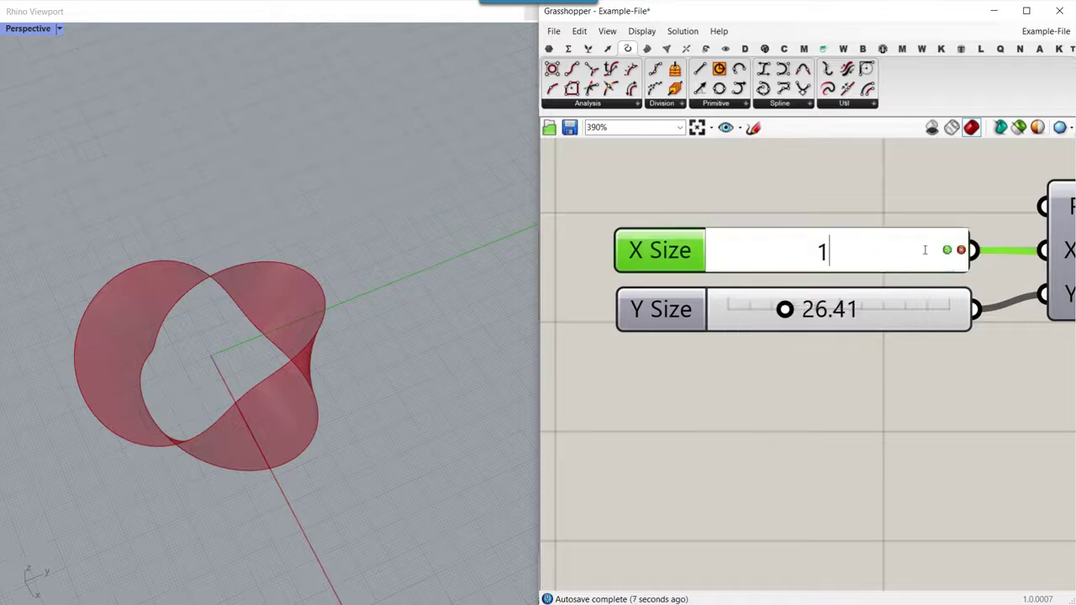
{"action": "left_click", "coordinate": [948, 250]}
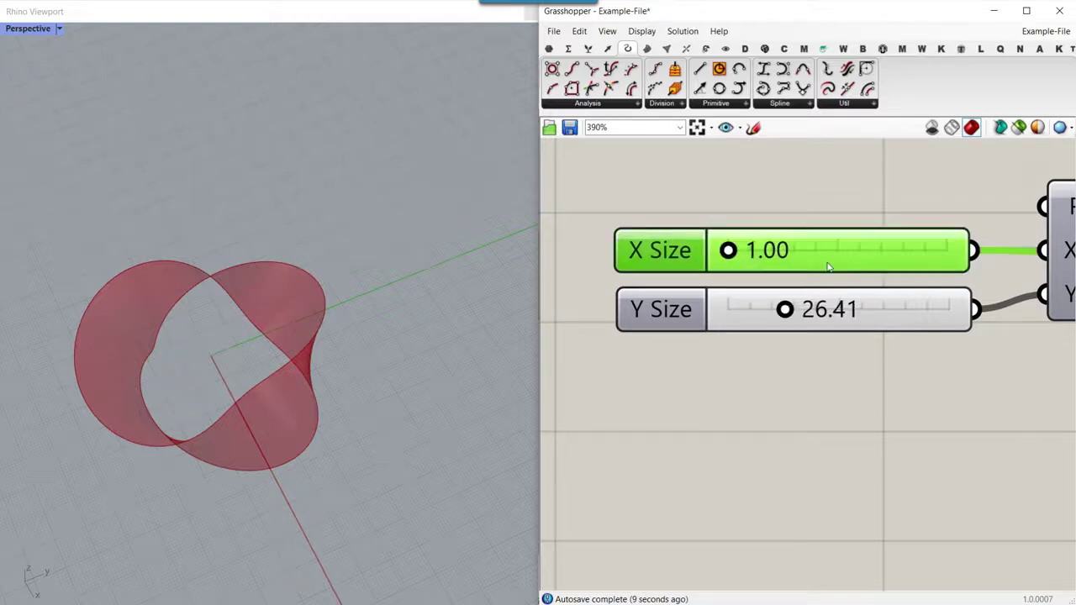
Step: Delete the X Size slider and place a panel containing 1 beside the Plane Surface component
{"action": "right_click_drag", "start_coordinate": [890, 235], "coordinate": [797, 330]}
{"action": "key", "text": "Delete"}
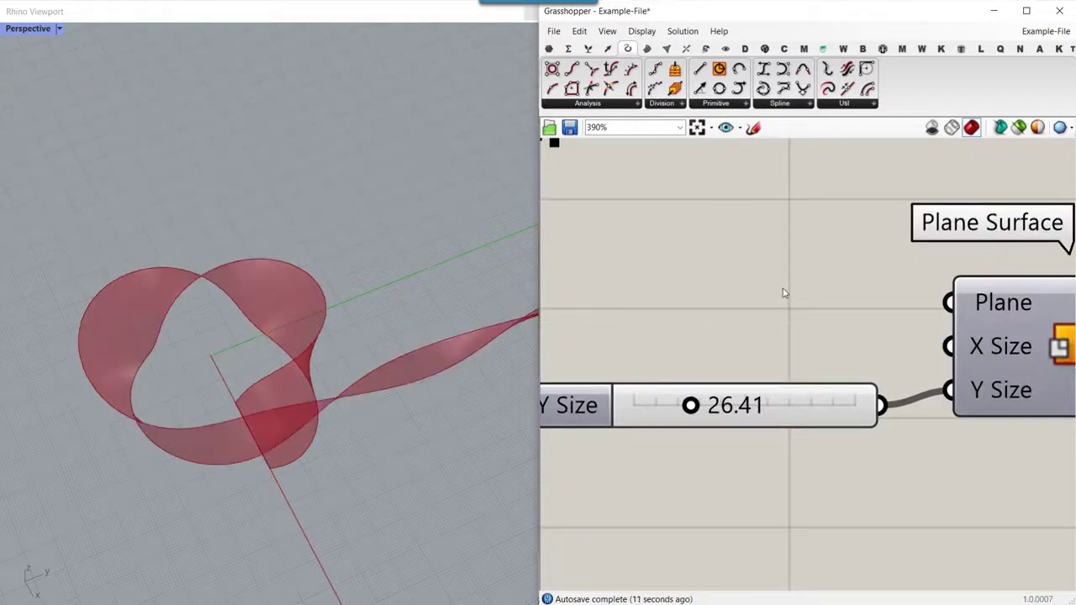
{"action": "double_click", "coordinate": [783, 293]}
{"action": "type", "text": "/"}
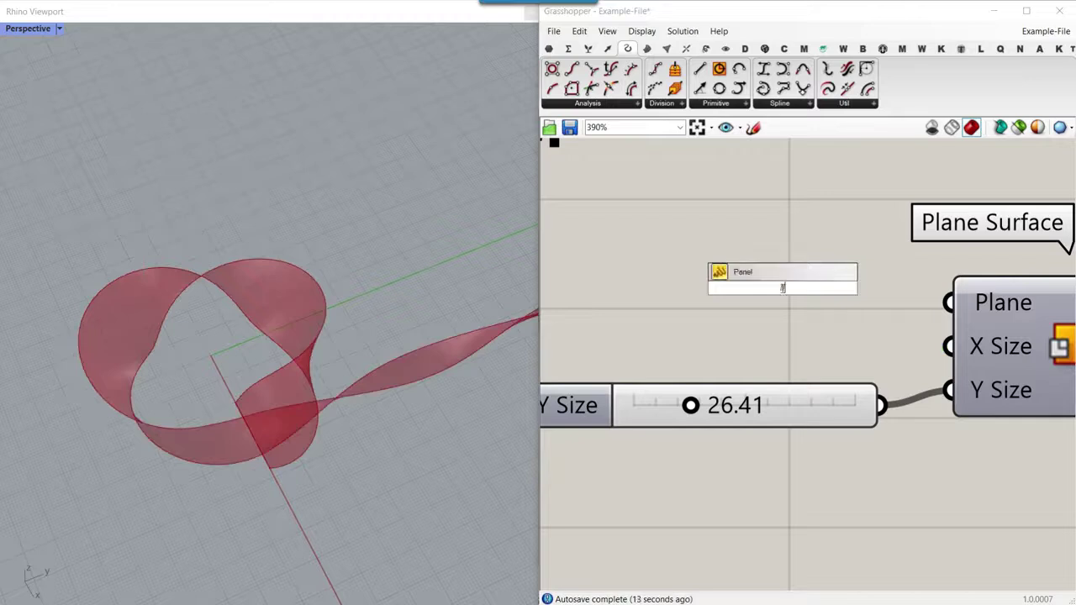
{"action": "type", "text": "/"}
{"action": "key", "text": "Return"}
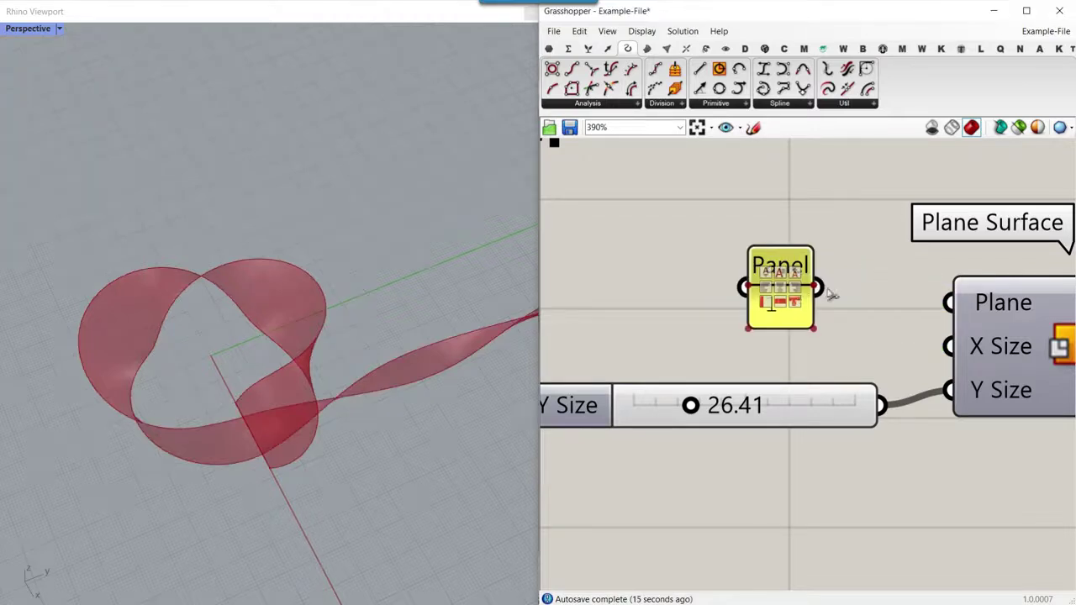
Step: Resize the panel containing 1 to a single line and connect it to Plane Surface's X Size input
{"action": "scroll", "coordinate": [831, 312], "scroll_direction": "down", "scroll_amount": 4}
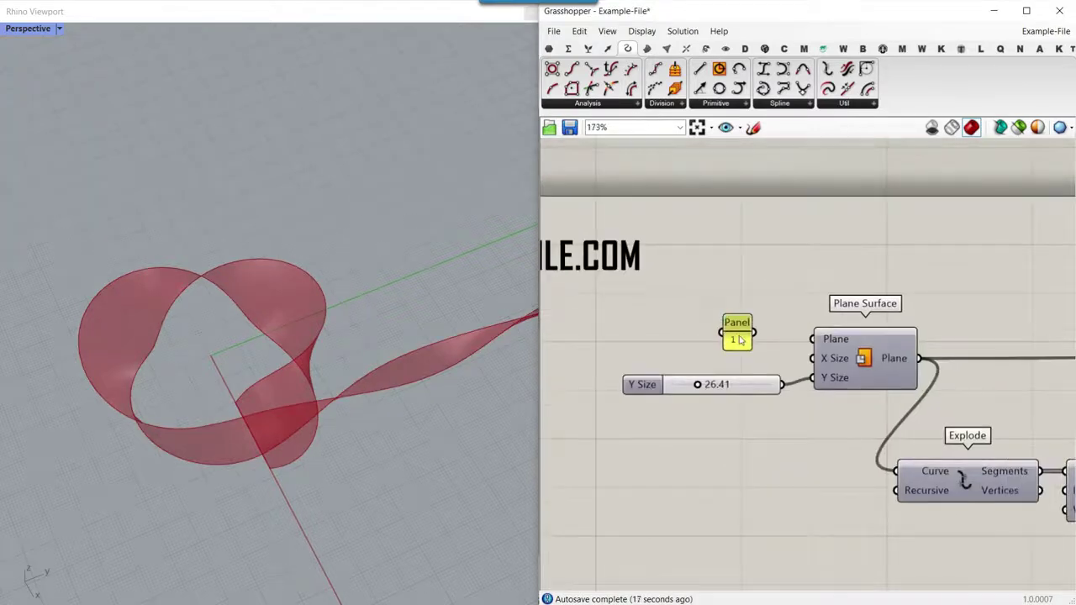
{"action": "scroll", "coordinate": [738, 341], "scroll_direction": "up", "scroll_amount": 3}
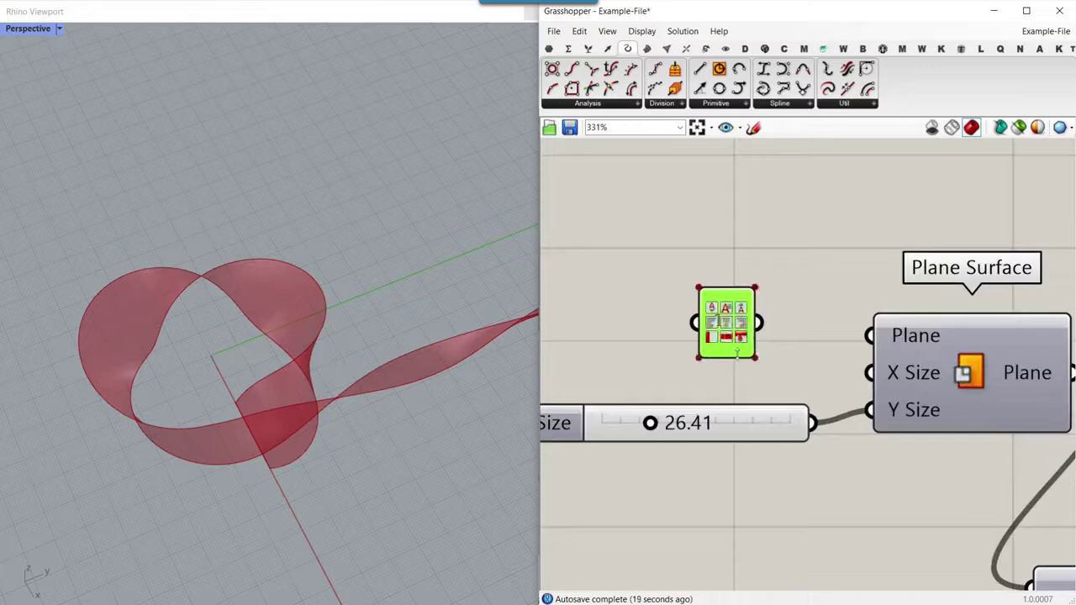
{"action": "left_click_drag", "start_coordinate": [821, 334], "coordinate": [870, 373]}
{"action": "left_click", "coordinate": [629, 365]}
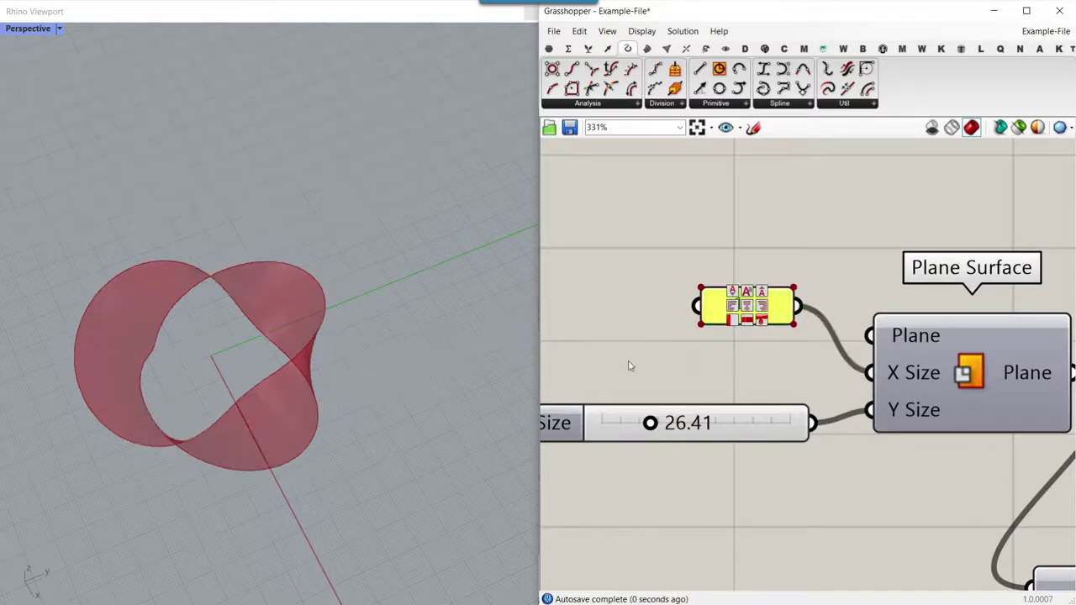
Step: Disconnect the panel from Plane Surface's X Size input and turn on the preview of Plane Surface
{"action": "scroll", "coordinate": [629, 365], "scroll_direction": "down", "scroll_amount": 4}
{"action": "scroll", "coordinate": [713, 319], "scroll_direction": "up", "scroll_amount": 3}
{"action": "scroll", "coordinate": [665, 370], "scroll_direction": "up", "scroll_amount": 2}
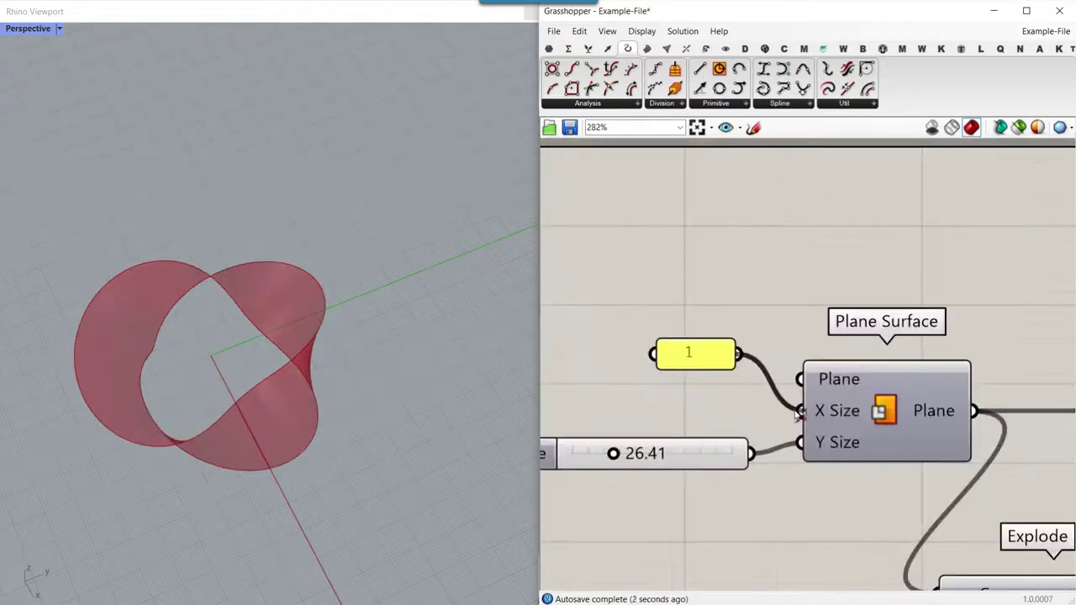
{"action": "left_click_drag", "start_coordinate": [794, 413], "coordinate": [799, 412], "text": "ctrl"}
{"action": "right_click_drag", "start_coordinate": [277, 440], "coordinate": [294, 410]}
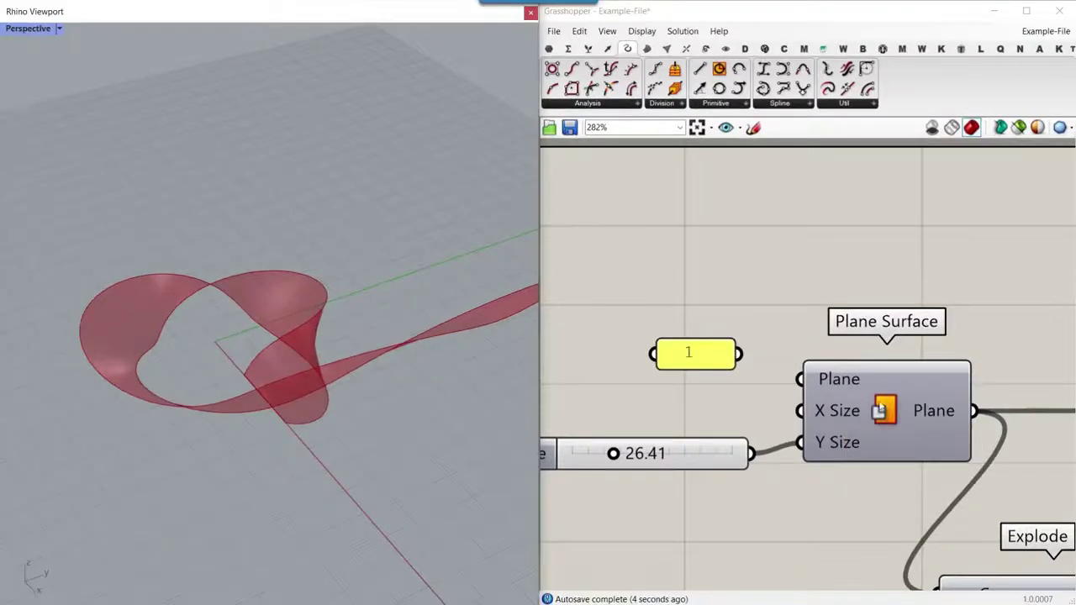
{"action": "right_click", "coordinate": [925, 394]}
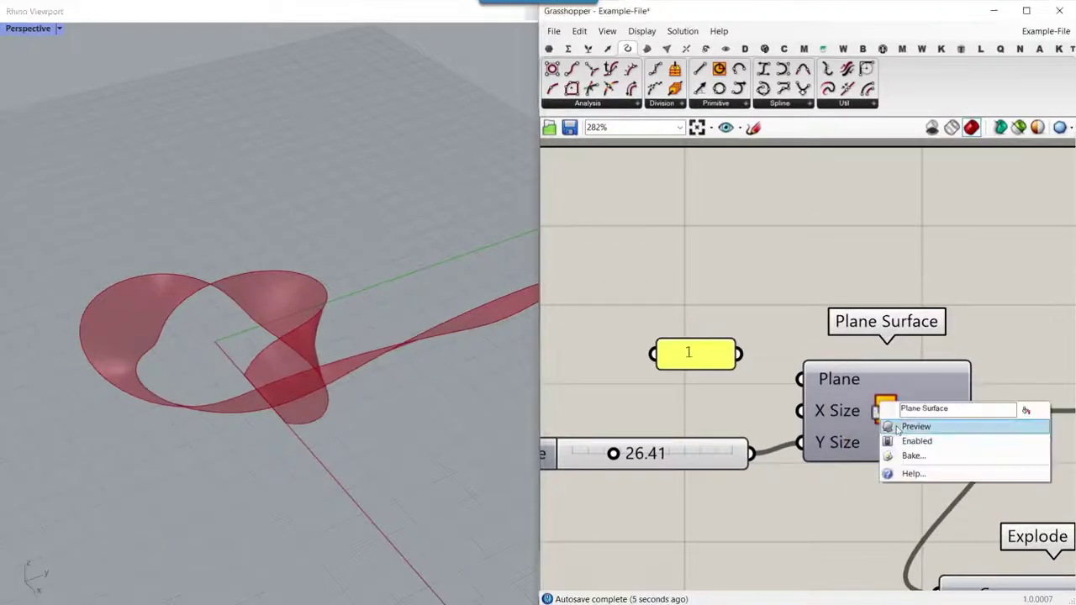
{"action": "left_click", "coordinate": [967, 444]}
{"action": "left_click", "coordinate": [933, 429]}
{"action": "scroll", "coordinate": [276, 358], "scroll_direction": "up", "scroll_amount": 5}
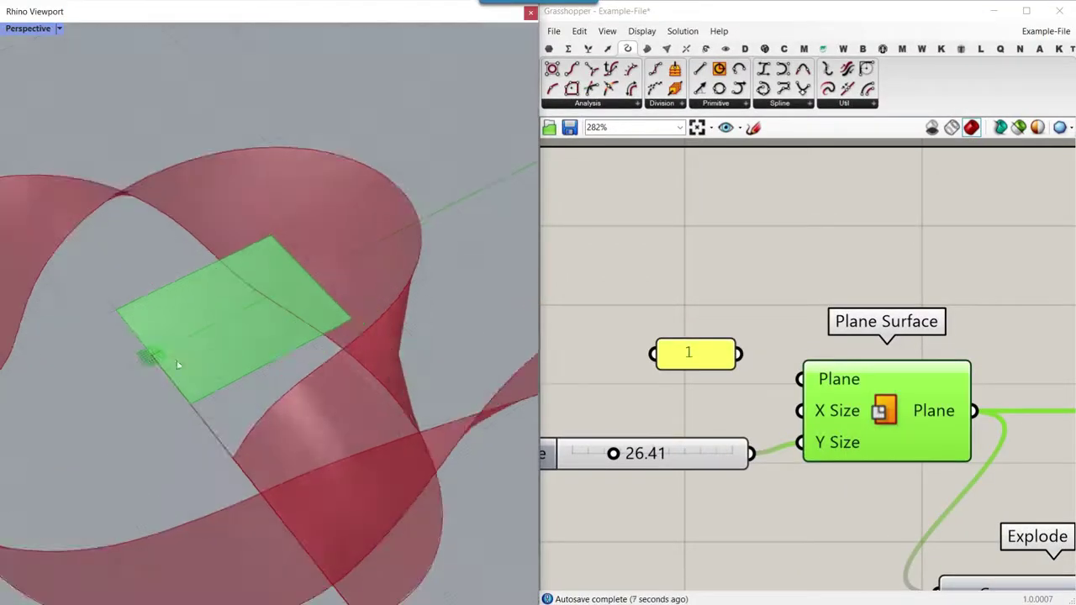
Step: Turn on the preview of Line SDL to compare its line with the plane surface's length
{"action": "right_click_drag", "start_coordinate": [818, 382], "coordinate": [705, 349]}
{"action": "scroll", "coordinate": [706, 350], "scroll_direction": "down", "scroll_amount": 5}
{"action": "right_click_drag", "start_coordinate": [798, 369], "coordinate": [360, 325]}
{"action": "scroll", "coordinate": [696, 432], "scroll_direction": "up", "scroll_amount": 4}
{"action": "right_click", "coordinate": [702, 419]}
{"action": "left_click", "coordinate": [719, 443]}
{"action": "left_click", "coordinate": [706, 434]}
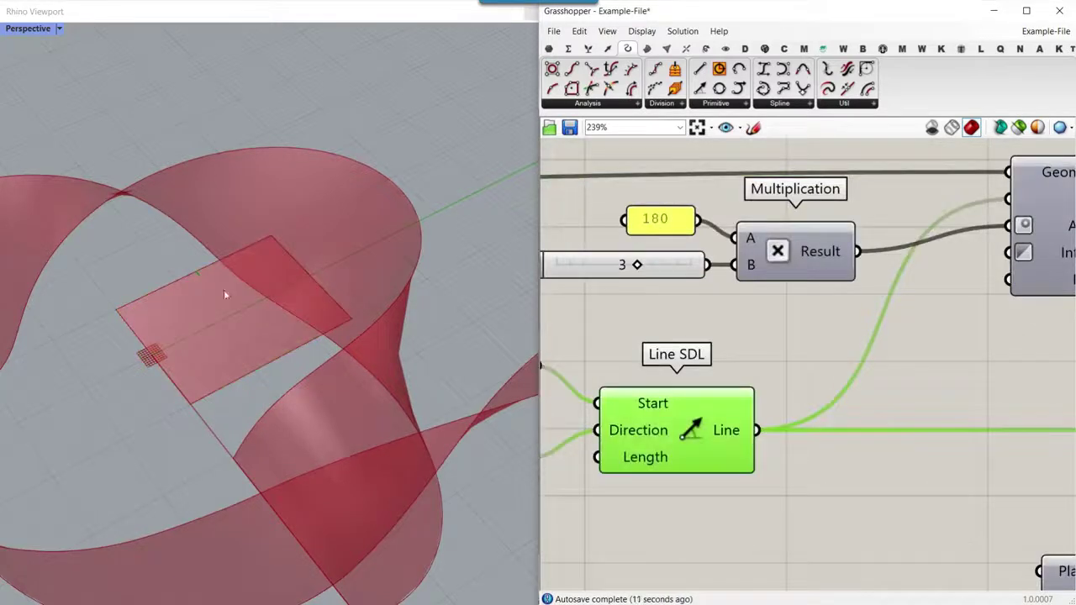
Step: Reconnect the panel containing 1 to Plane Surface's X Size input
{"action": "scroll", "coordinate": [212, 280], "scroll_direction": "up", "scroll_amount": 6}
{"action": "right_click_drag", "start_coordinate": [782, 345], "coordinate": [941, 331]}
{"action": "scroll", "coordinate": [941, 332], "scroll_direction": "down", "scroll_amount": 5}
{"action": "right_click_drag", "start_coordinate": [694, 338], "coordinate": [889, 352]}
{"action": "scroll", "coordinate": [781, 281], "scroll_direction": "up", "scroll_amount": 6}
{"action": "left_click_drag", "start_coordinate": [773, 253], "coordinate": [798, 289]}
{"action": "left_click_drag", "start_coordinate": [755, 250], "coordinate": [806, 308]}
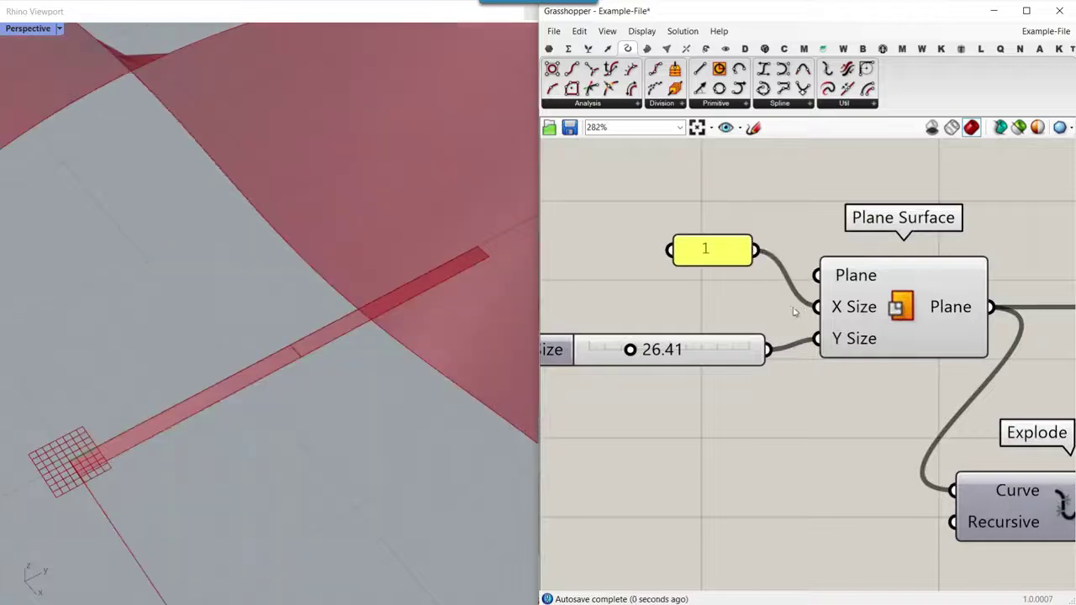
Step: Turn off the previews of the Plane Surface and Line SDL components
{"action": "scroll", "coordinate": [716, 312], "scroll_direction": "down", "scroll_amount": 5}
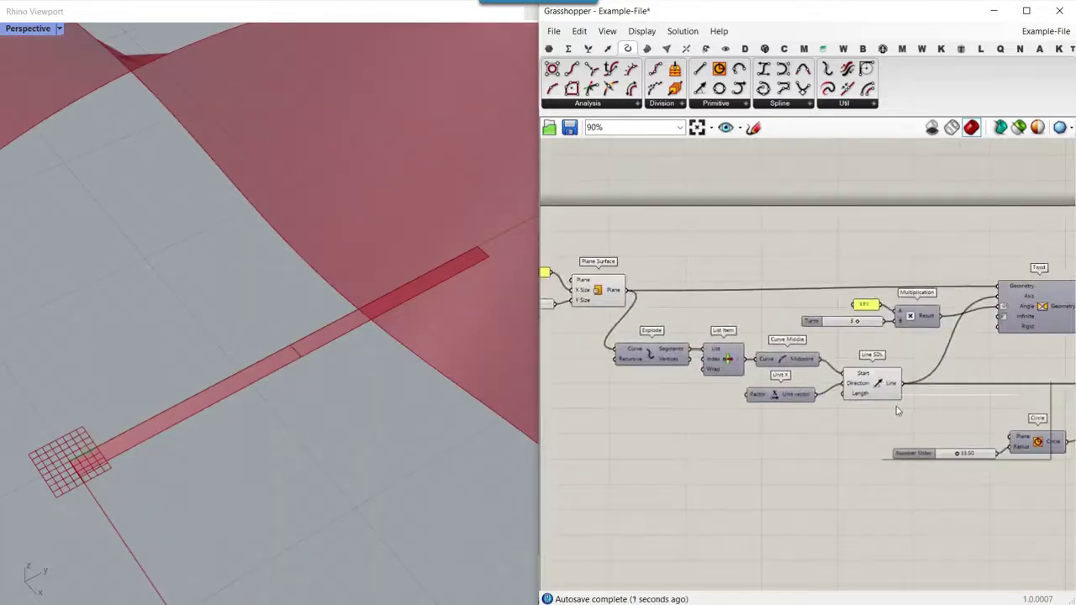
{"action": "right_click", "coordinate": [596, 289]}
{"action": "left_click", "coordinate": [632, 307]}
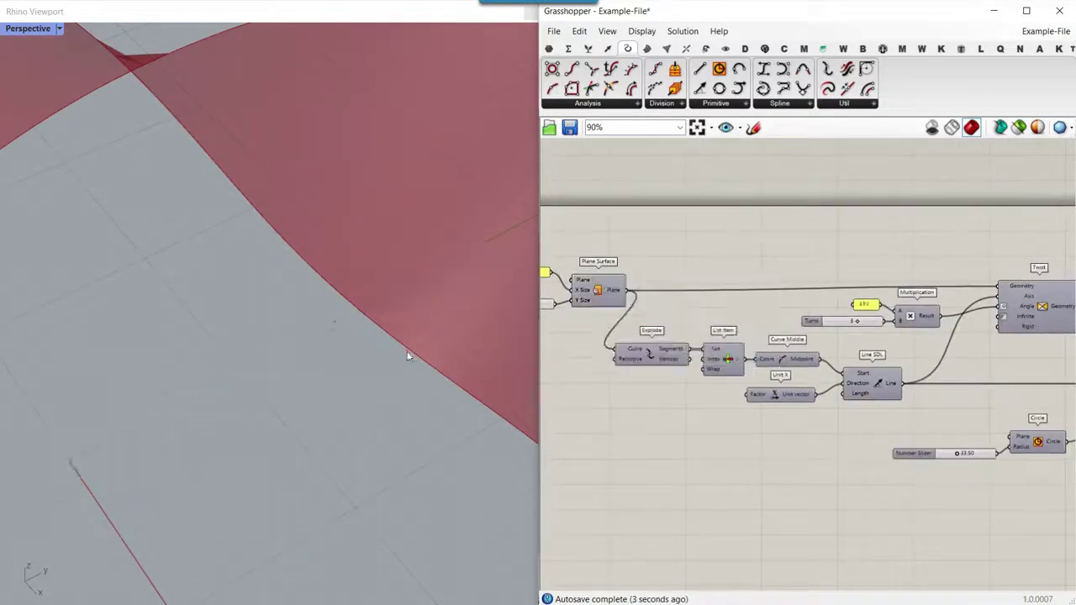
Step: Narrow the strip by setting the Y Size slider to 19.04
{"action": "scroll", "coordinate": [380, 416], "scroll_direction": "down", "scroll_amount": 5}
{"action": "right_click_drag", "start_coordinate": [380, 416], "coordinate": [325, 396]}
{"action": "right_click_drag", "start_coordinate": [564, 334], "coordinate": [734, 341]}
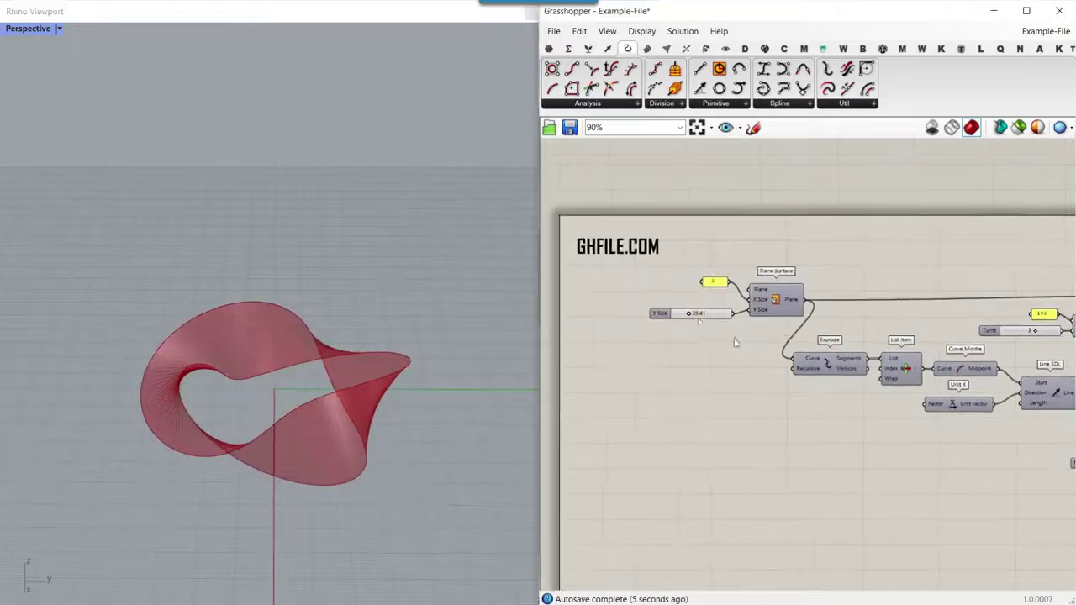
{"action": "scroll", "coordinate": [693, 316], "scroll_direction": "up", "scroll_amount": 5}
{"action": "left_click_drag", "start_coordinate": [678, 311], "coordinate": [669, 311]}
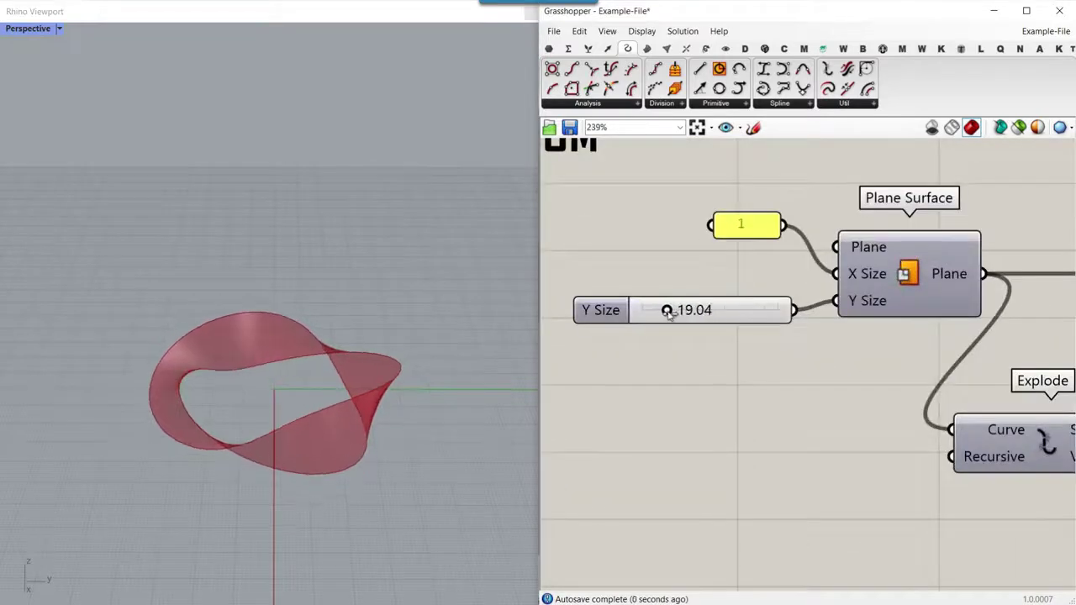
Step: Bake the Flow component's geometry into Rhino
{"action": "scroll", "coordinate": [739, 365], "scroll_direction": "down", "scroll_amount": 4}
{"action": "scroll", "coordinate": [739, 365], "scroll_direction": "down", "scroll_amount": 3}
{"action": "scroll", "coordinate": [935, 406], "scroll_direction": "up", "scroll_amount": 3}
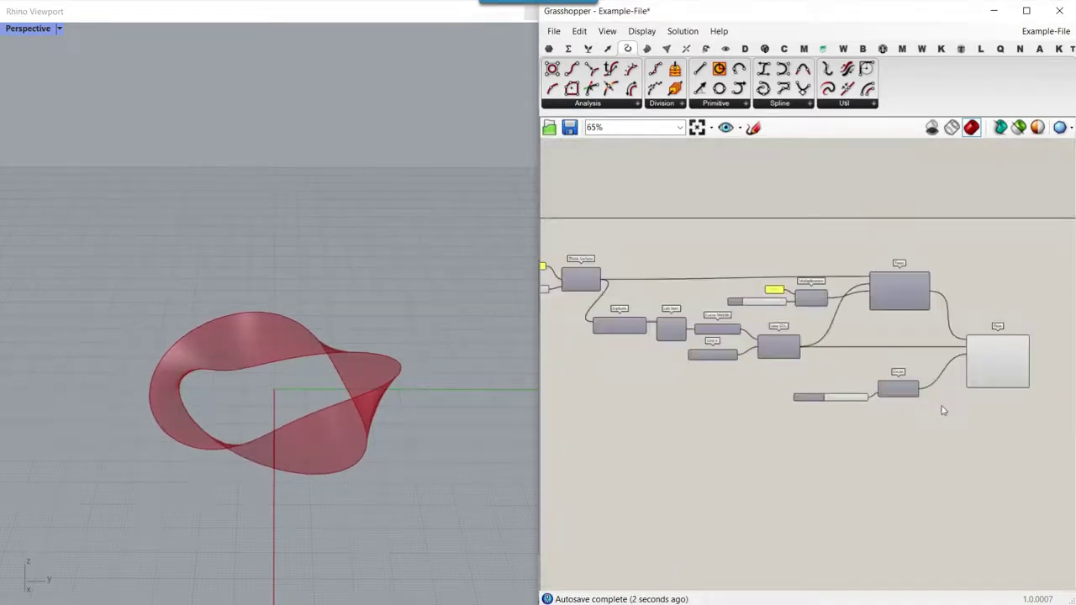
{"action": "right_click_drag", "start_coordinate": [999, 384], "coordinate": [844, 396]}
{"action": "scroll", "coordinate": [847, 395], "scroll_direction": "up", "scroll_amount": 6}
{"action": "left_click", "coordinate": [901, 335]}
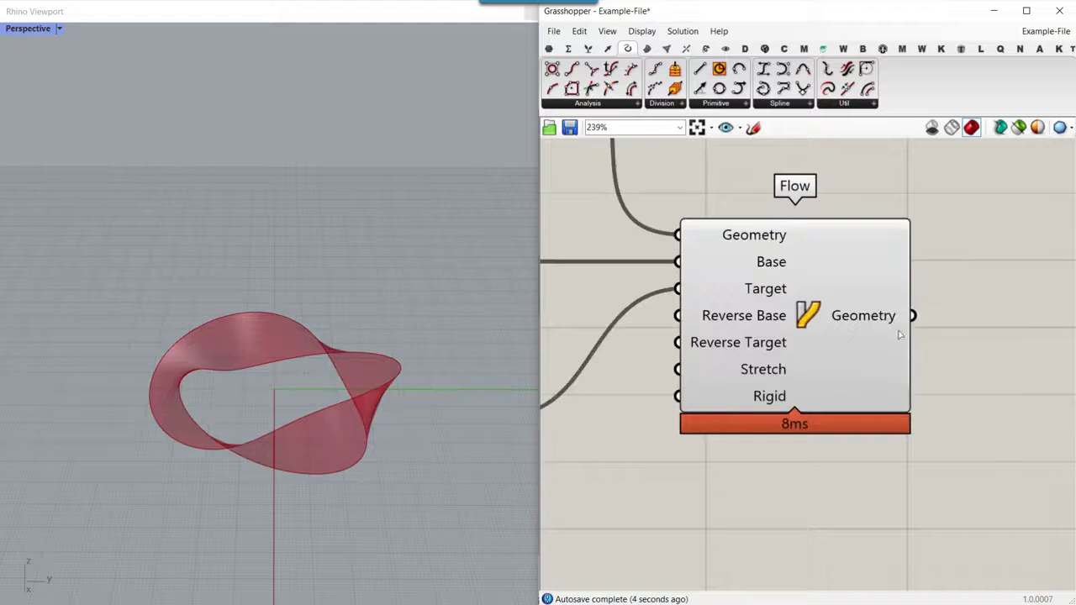
{"action": "left_click", "coordinate": [909, 459]}
Step: Move the baked strip clear of the Grasshopper preview, deselect it and inspect its shape
{"action": "scroll", "coordinate": [348, 312], "scroll_direction": "down", "scroll_amount": 4}
{"action": "right_click_drag", "start_coordinate": [348, 312], "coordinate": [347, 374]}
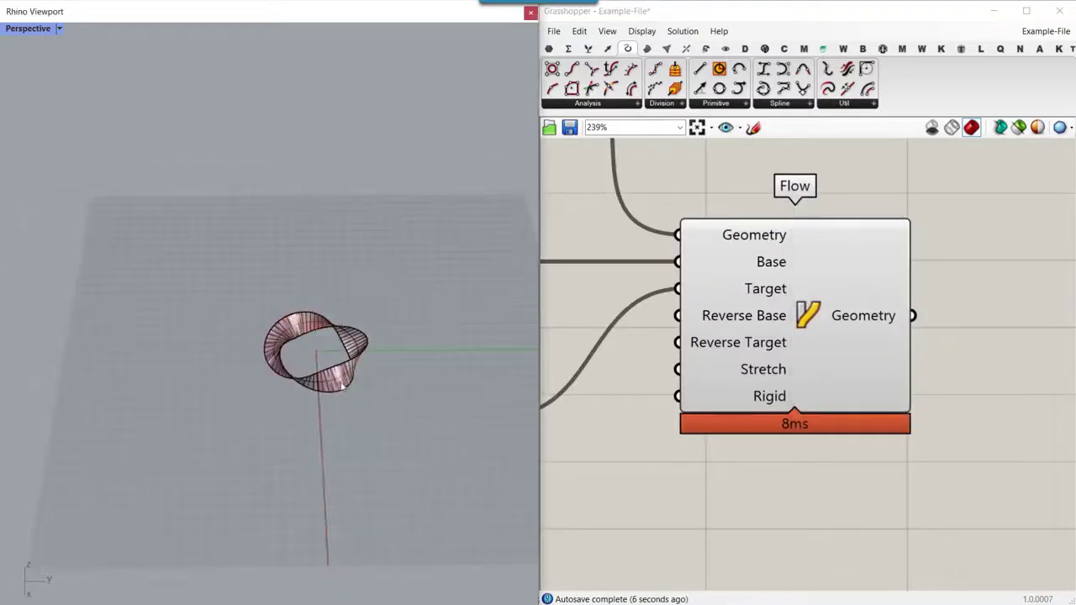
{"action": "left_click_drag", "start_coordinate": [301, 359], "coordinate": [191, 359]}
{"action": "left_click", "coordinate": [215, 295]}
{"action": "scroll", "coordinate": [192, 372], "scroll_direction": "up", "scroll_amount": 6}
{"action": "right_click_drag", "start_coordinate": [199, 390], "coordinate": [334, 238]}
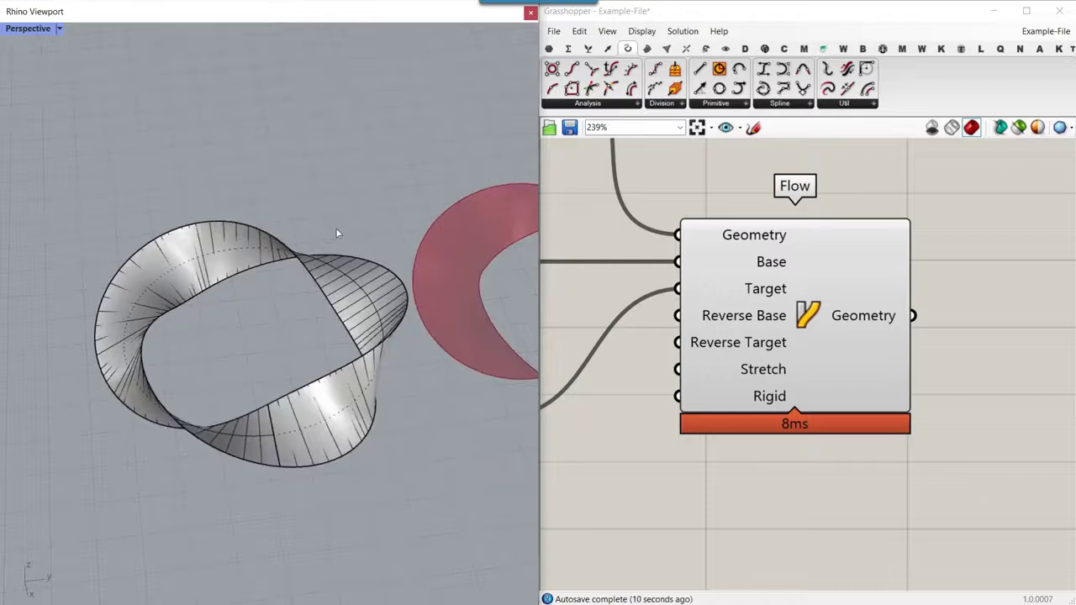
Step: Undo the baked strip's move and bake, and set the Turns slider to 1
{"action": "key", "text": "ctrl+z"}
{"action": "key", "text": "ctrl+z"}
{"action": "scroll", "coordinate": [276, 347], "scroll_direction": "down", "scroll_amount": 2}
{"action": "scroll", "coordinate": [845, 320], "scroll_direction": "down", "scroll_amount": 6}
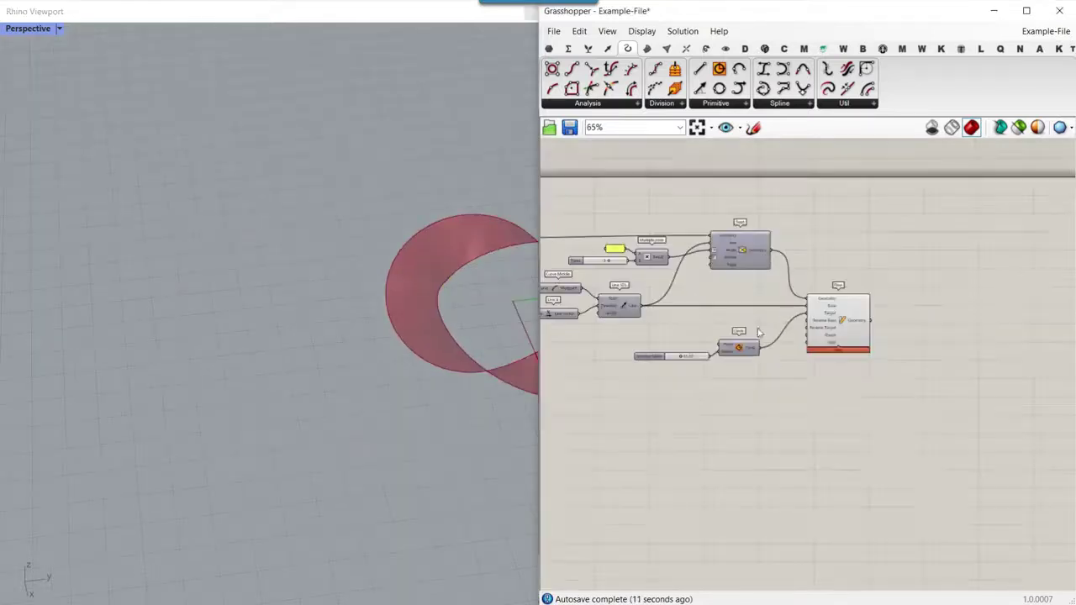
{"action": "right_click_drag", "start_coordinate": [758, 333], "coordinate": [945, 338]}
{"action": "right_click_drag", "start_coordinate": [507, 304], "coordinate": [315, 339], "text": "shift"}
{"action": "scroll", "coordinate": [315, 338], "scroll_direction": "up", "scroll_amount": 8}
{"action": "scroll", "coordinate": [311, 313], "scroll_direction": "down", "scroll_amount": 5}
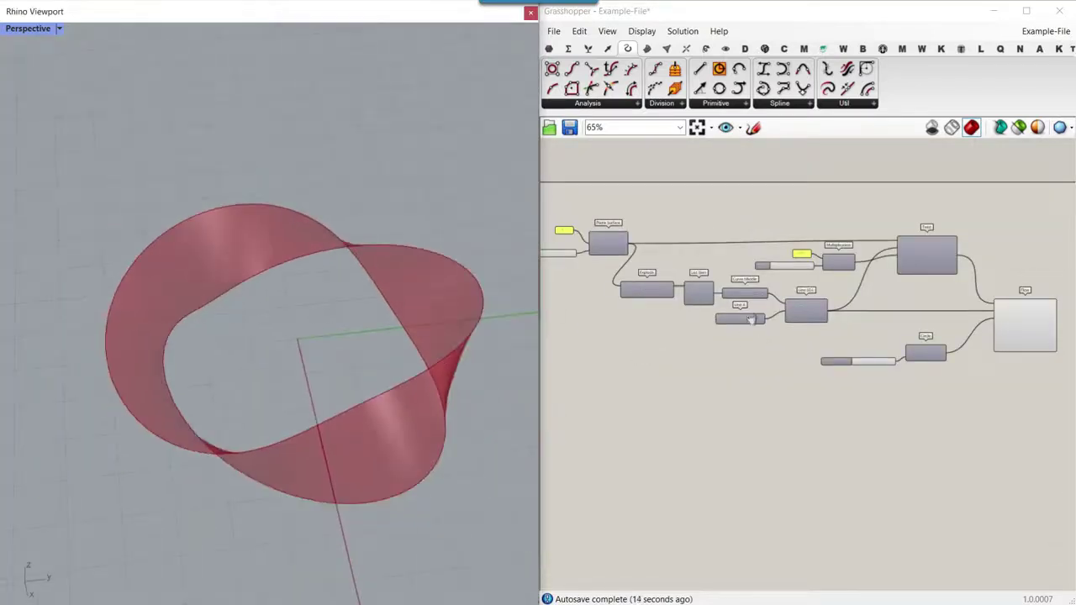
{"action": "scroll", "coordinate": [751, 320], "scroll_direction": "up", "scroll_amount": 6}
{"action": "left_click_drag", "start_coordinate": [922, 260], "coordinate": [862, 271]}
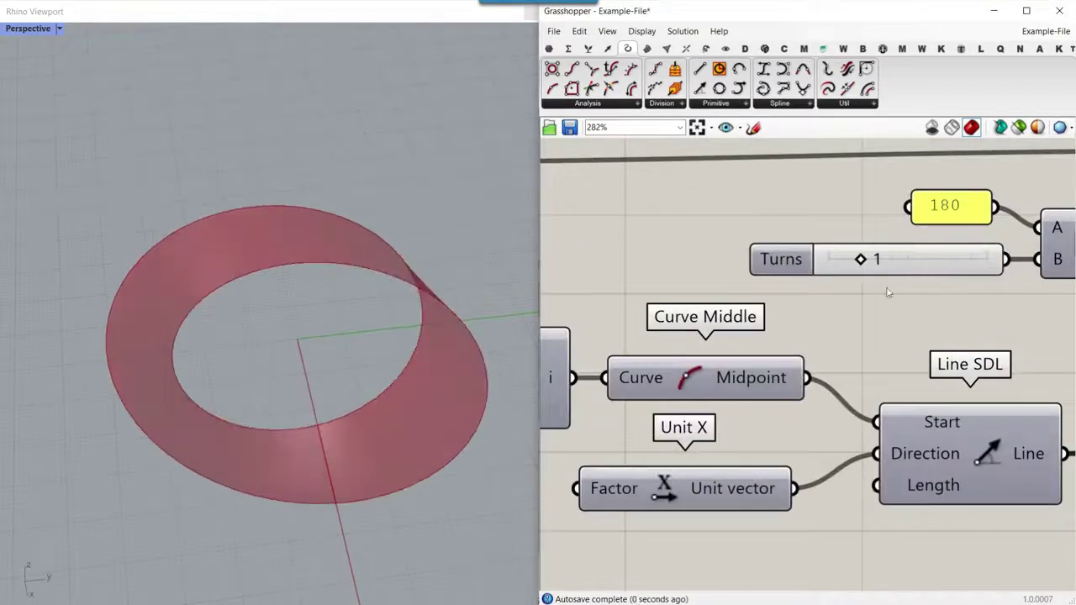
Step: Bake the Geometry output of the Flow component into Rhino with the single twist
{"action": "scroll", "coordinate": [888, 293], "scroll_direction": "down", "scroll_amount": 5}
{"action": "right_click_drag", "start_coordinate": [954, 311], "coordinate": [555, 282]}
{"action": "right_click_drag", "start_coordinate": [790, 293], "coordinate": [696, 258]}
{"action": "scroll", "coordinate": [798, 308], "scroll_direction": "up", "scroll_amount": 4}
{"action": "right_click", "coordinate": [798, 308]}
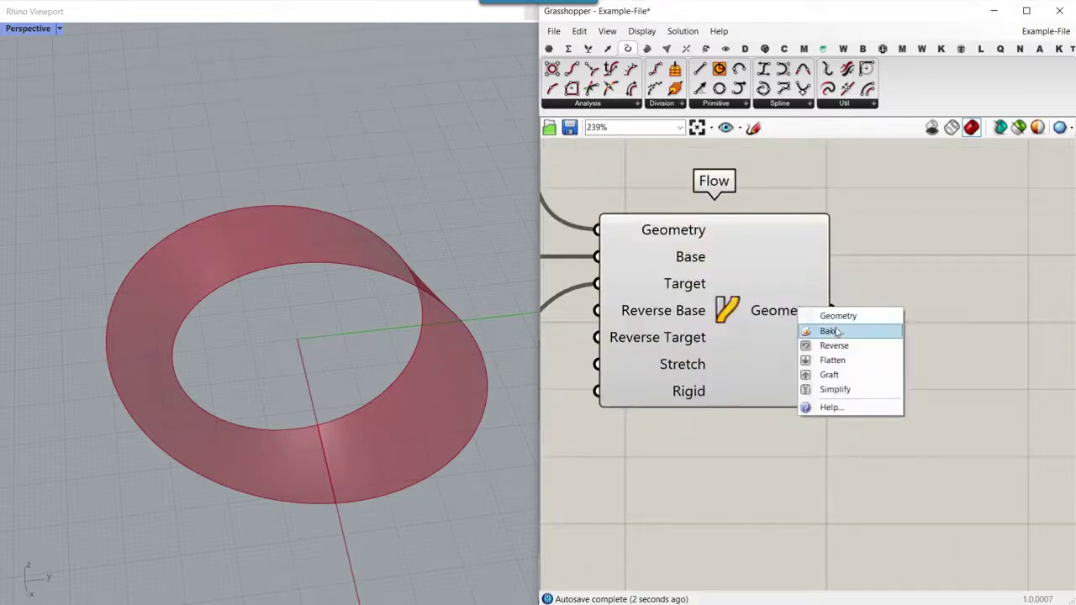
{"action": "left_click", "coordinate": [839, 331]}
{"action": "left_click", "coordinate": [844, 457]}
Step: Move the baked single-twist strip clear of the Grasshopper preview, deselect it and inspect its surface from several distances
{"action": "scroll", "coordinate": [387, 353], "scroll_direction": "down", "scroll_amount": 3}
{"action": "left_click_drag", "start_coordinate": [435, 363], "coordinate": [308, 383]}
{"action": "left_click", "coordinate": [254, 362]}
{"action": "scroll", "coordinate": [254, 363], "scroll_direction": "up", "scroll_amount": 6}
{"action": "mouse_move", "coordinate": [290, 412]}
{"action": "right_mouse_down"}
{"action": "mouse_move", "coordinate": [375, 353]}
{"action": "mouse_move", "coordinate": [299, 306]}
{"action": "mouse_move", "coordinate": [307, 412]}
{"action": "right_mouse_up"}
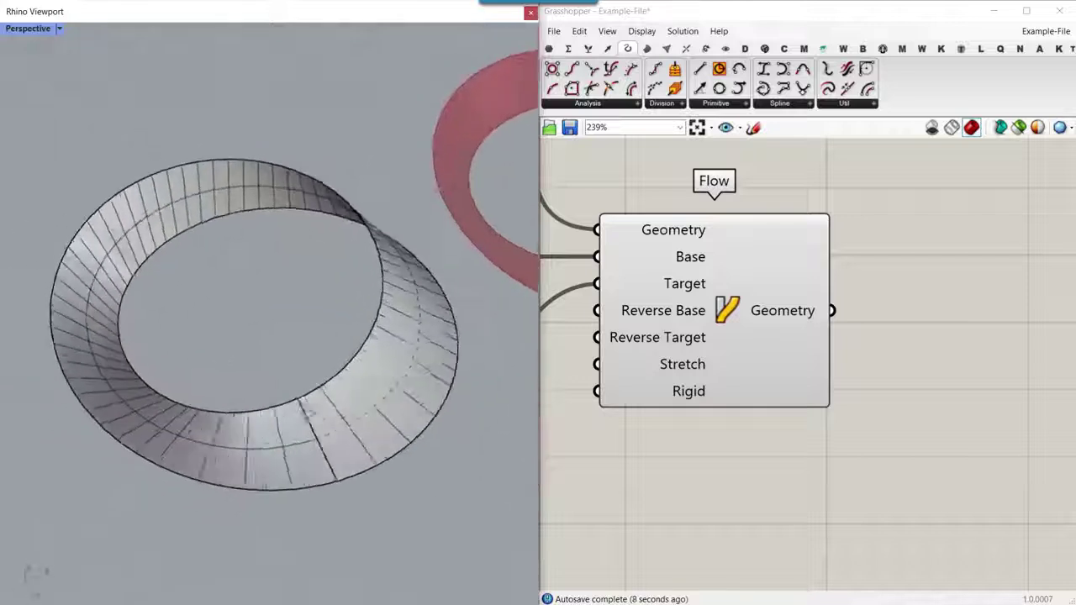
{"action": "scroll", "coordinate": [361, 365], "scroll_direction": "down", "scroll_amount": 5}
{"action": "scroll", "coordinate": [361, 365], "scroll_direction": "down", "scroll_amount": 3}
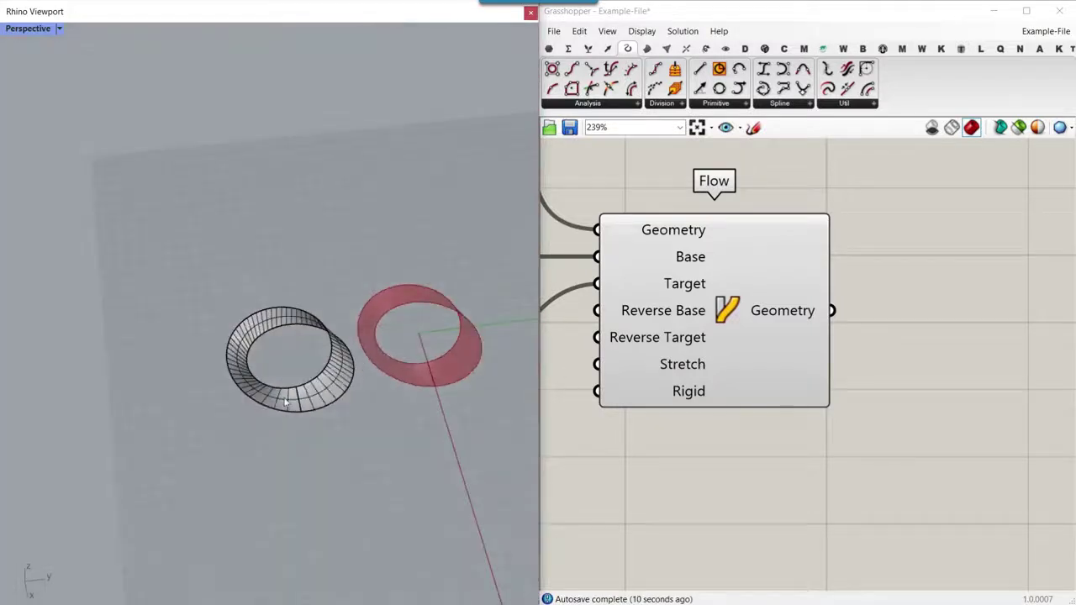
{"action": "scroll", "coordinate": [322, 400], "scroll_direction": "up", "scroll_amount": 8}
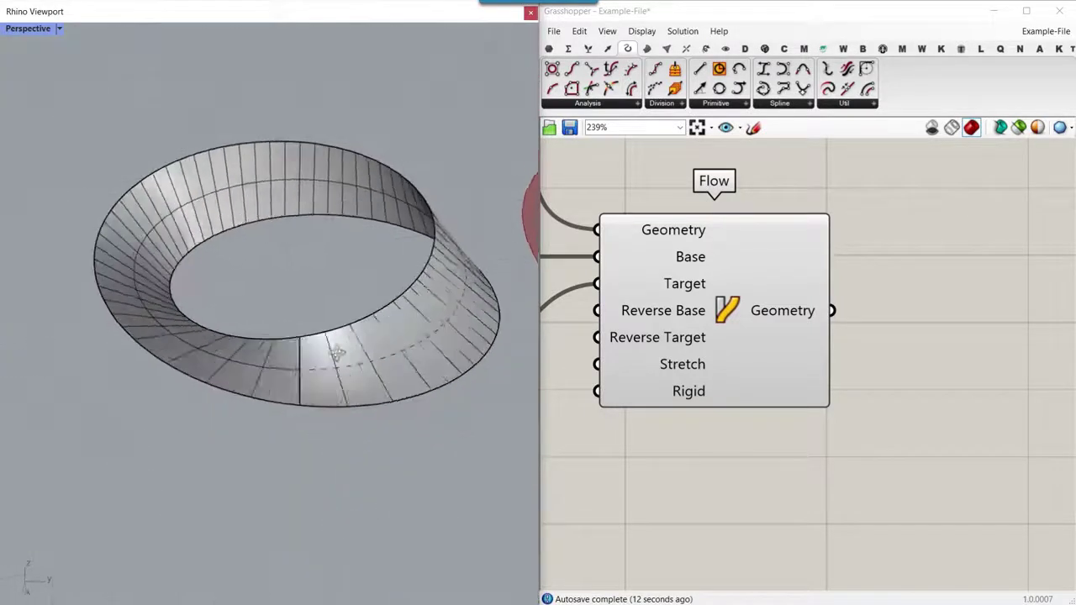
{"action": "scroll", "coordinate": [801, 330], "scroll_direction": "down", "scroll_amount": 3}
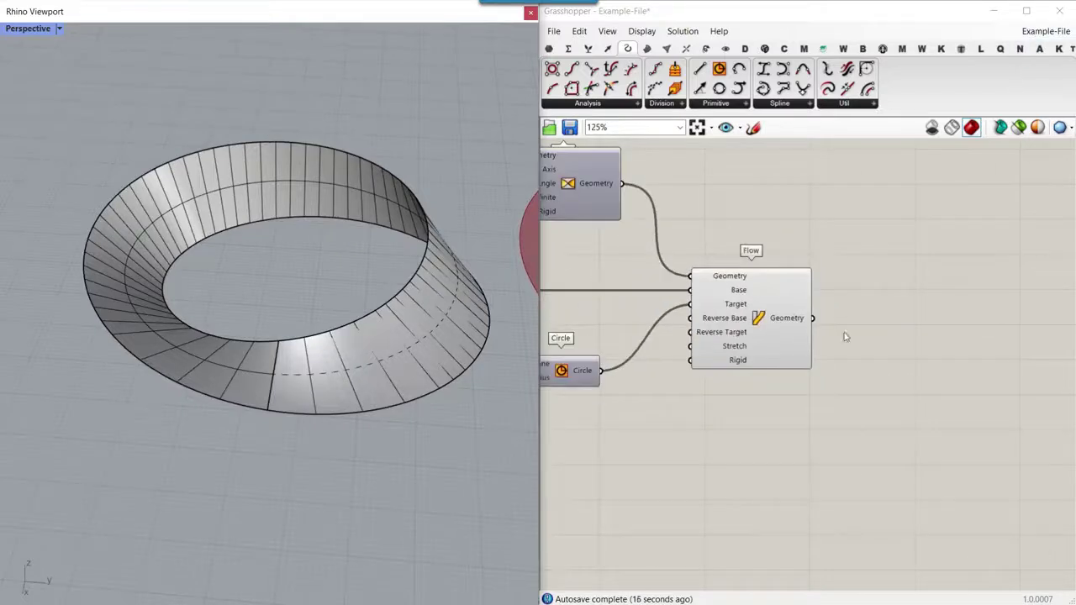
Step: Connect the Flow component's Geometry output to the Surface container of the Step 2 : Extract Isocurves group and enable that container
{"action": "scroll", "coordinate": [846, 337], "scroll_direction": "down", "scroll_amount": 4}
{"action": "scroll", "coordinate": [759, 353], "scroll_direction": "up", "scroll_amount": 2}
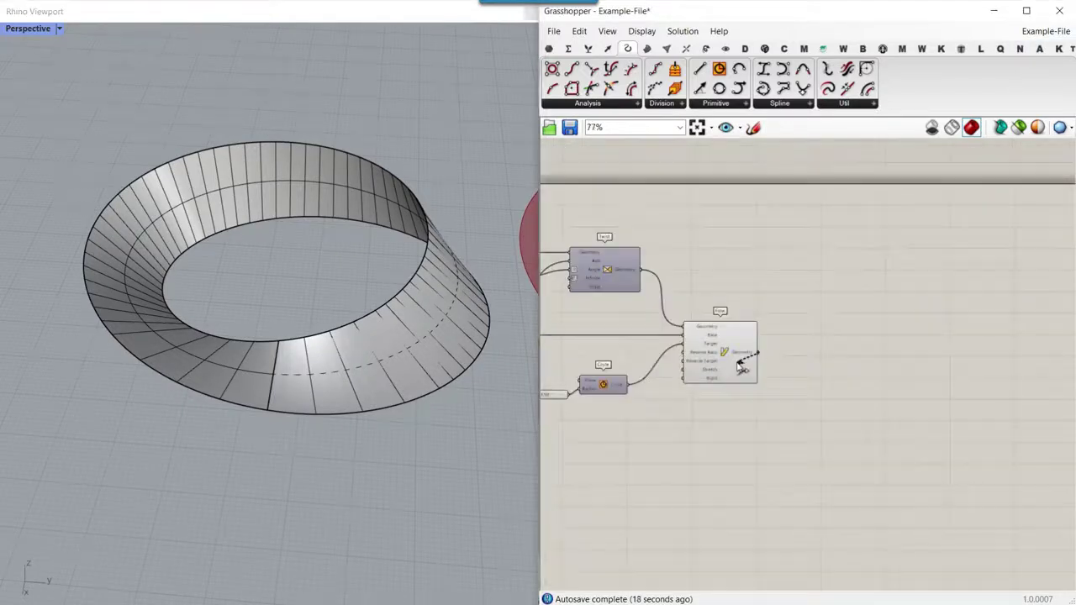
{"action": "scroll", "coordinate": [732, 358], "scroll_direction": "down", "scroll_amount": 9}
{"action": "left_click_drag", "start_coordinate": [738, 364], "coordinate": [871, 382]}
{"action": "scroll", "coordinate": [900, 360], "scroll_direction": "up", "scroll_amount": 9}
{"action": "right_click", "coordinate": [876, 382]}
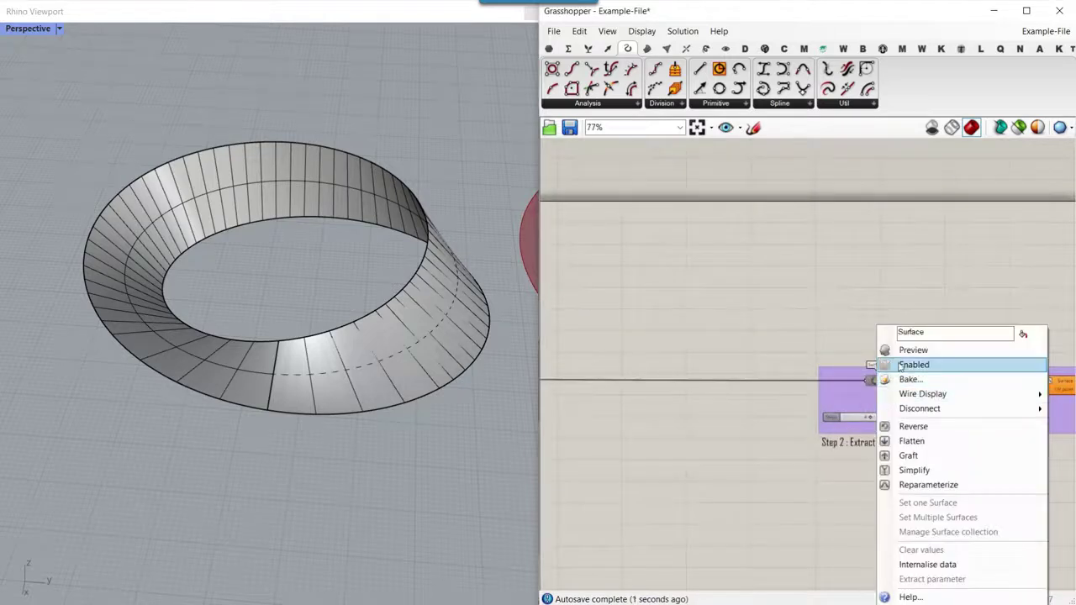
{"action": "scroll", "coordinate": [311, 340], "scroll_direction": "down", "scroll_amount": 2}
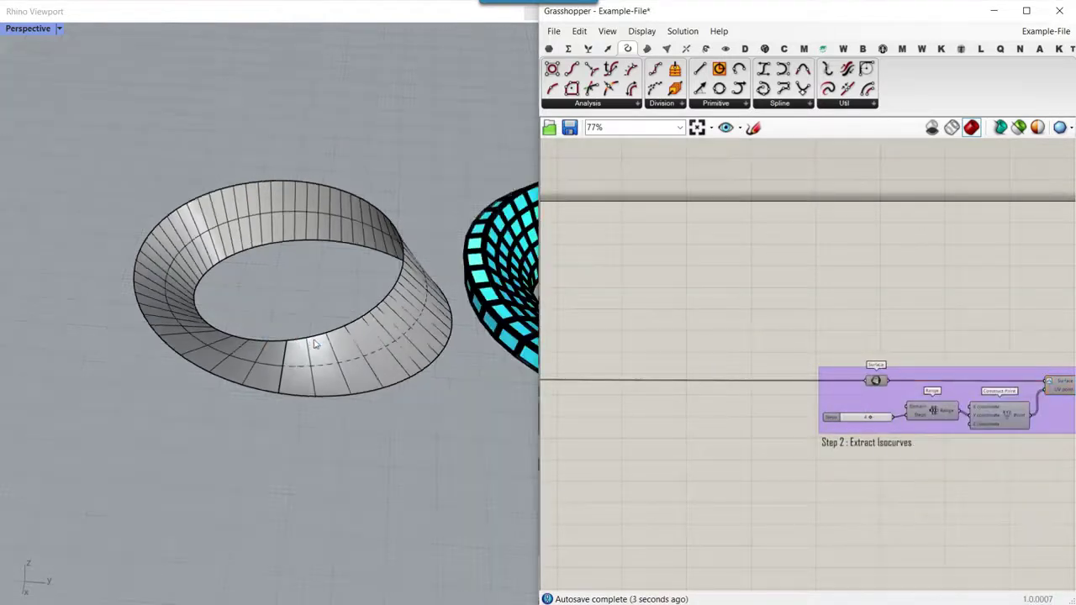
Step: Examine the panelled Mobius strip preview, its frames and windows, from above, close up and from below
{"action": "right_click_drag", "start_coordinate": [437, 310], "coordinate": [168, 323], "text": "shift"}
{"action": "right_click_drag", "start_coordinate": [323, 361], "coordinate": [324, 311]}
{"action": "scroll", "coordinate": [325, 310], "scroll_direction": "up", "scroll_amount": 6}
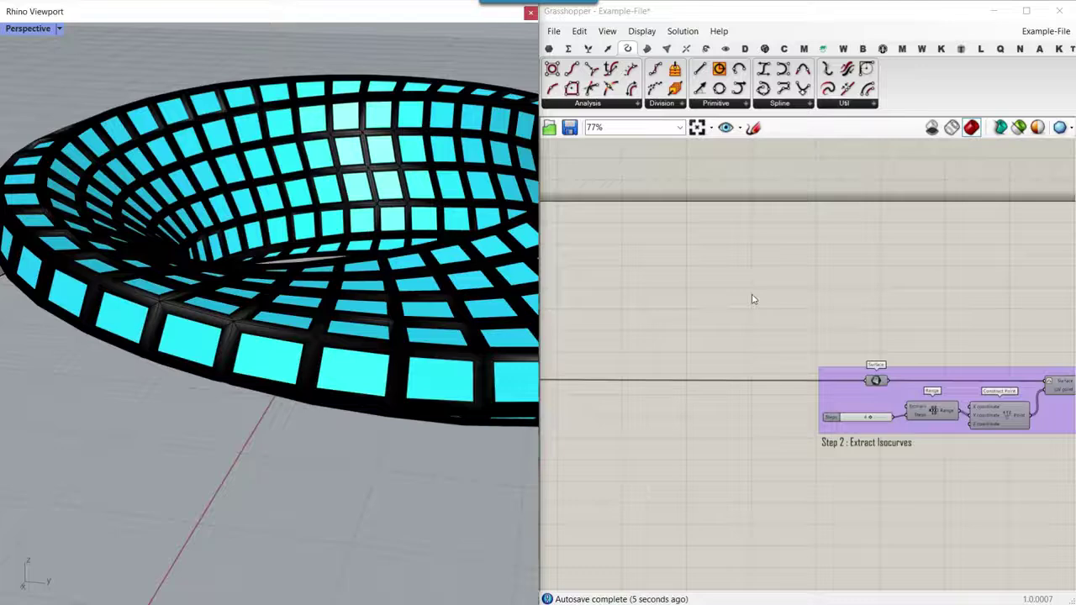
{"action": "right_click_drag", "start_coordinate": [748, 328], "coordinate": [890, 339]}
{"action": "scroll", "coordinate": [331, 290], "scroll_direction": "down", "scroll_amount": 5}
{"action": "right_click_drag", "start_coordinate": [331, 290], "coordinate": [283, 286]}
{"action": "scroll", "coordinate": [256, 301], "scroll_direction": "up", "scroll_amount": 5}
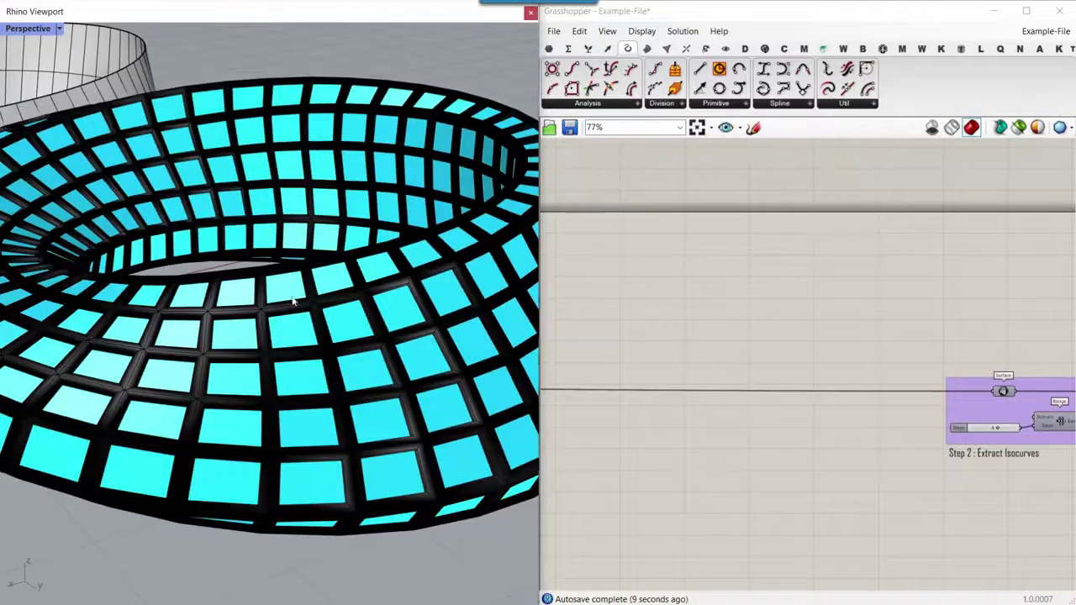
{"action": "scroll", "coordinate": [198, 338], "scroll_direction": "down", "scroll_amount": 5}
{"action": "right_click_drag", "start_coordinate": [198, 338], "coordinate": [328, 240]}
Step: Bake the Result output of the Flip Mesh component before the Step 4 : Frame/Window/Thickness group
{"action": "scroll", "coordinate": [688, 278], "scroll_direction": "down", "scroll_amount": 10}
{"action": "right_click_drag", "start_coordinate": [873, 289], "coordinate": [814, 318]}
{"action": "scroll", "coordinate": [723, 309], "scroll_direction": "up", "scroll_amount": 10}
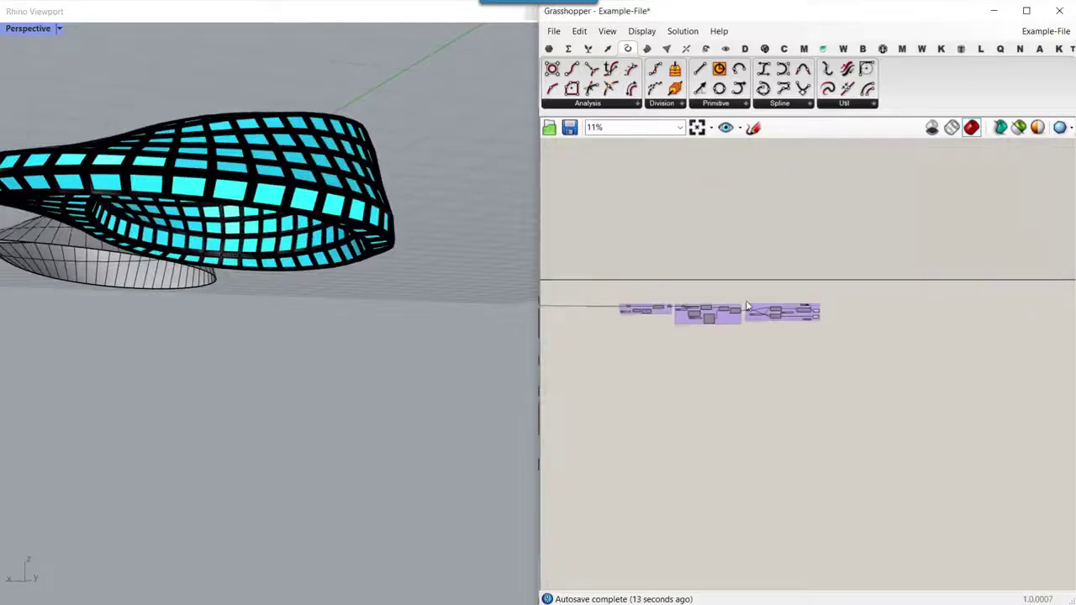
{"action": "scroll", "coordinate": [745, 330], "scroll_direction": "up", "scroll_amount": 4}
{"action": "right_click", "coordinate": [662, 310]}
{"action": "left_click", "coordinate": [695, 336]}
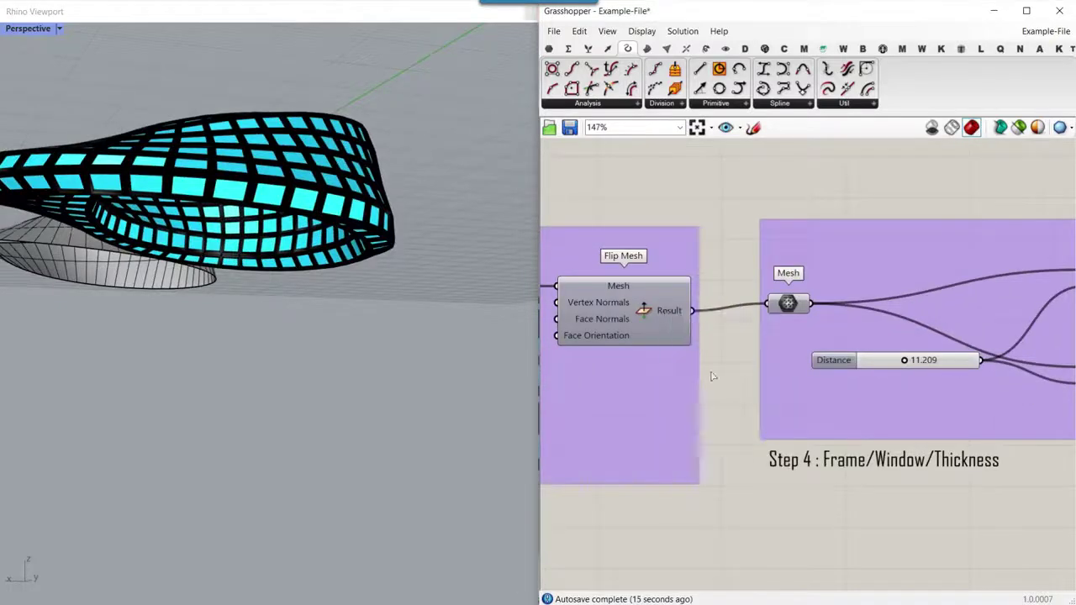
{"action": "left_click", "coordinate": [713, 473]}
Step: Move the baked mesh away from the panelled preview, inspect it up close and delete it
{"action": "scroll", "coordinate": [383, 249], "scroll_direction": "down", "scroll_amount": 8}
{"action": "right_click_drag", "start_coordinate": [383, 244], "coordinate": [360, 378]}
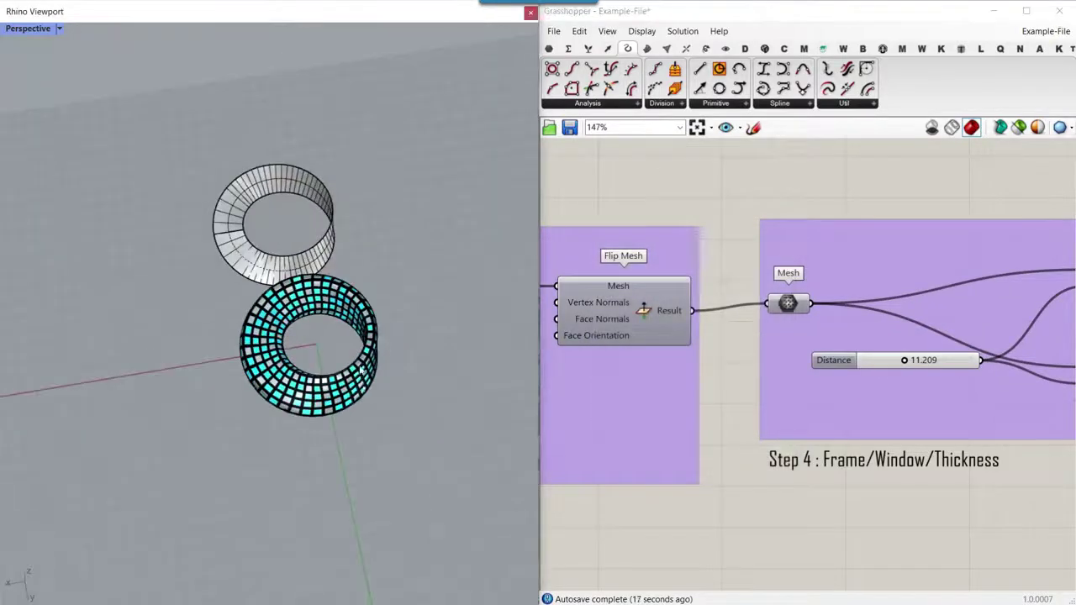
{"action": "left_click_drag", "start_coordinate": [356, 385], "coordinate": [460, 298]}
{"action": "left_click", "coordinate": [435, 259]}
{"action": "scroll", "coordinate": [435, 259], "scroll_direction": "up", "scroll_amount": 10}
{"action": "right_click_drag", "start_coordinate": [435, 259], "coordinate": [362, 242]}
{"action": "left_click", "coordinate": [434, 223]}
{"action": "key", "text": "Delete"}
Step: Examine the framed and glazed Mobius strip next to the plain baked strip from several angles
{"action": "scroll", "coordinate": [432, 216], "scroll_direction": "down", "scroll_amount": 5}
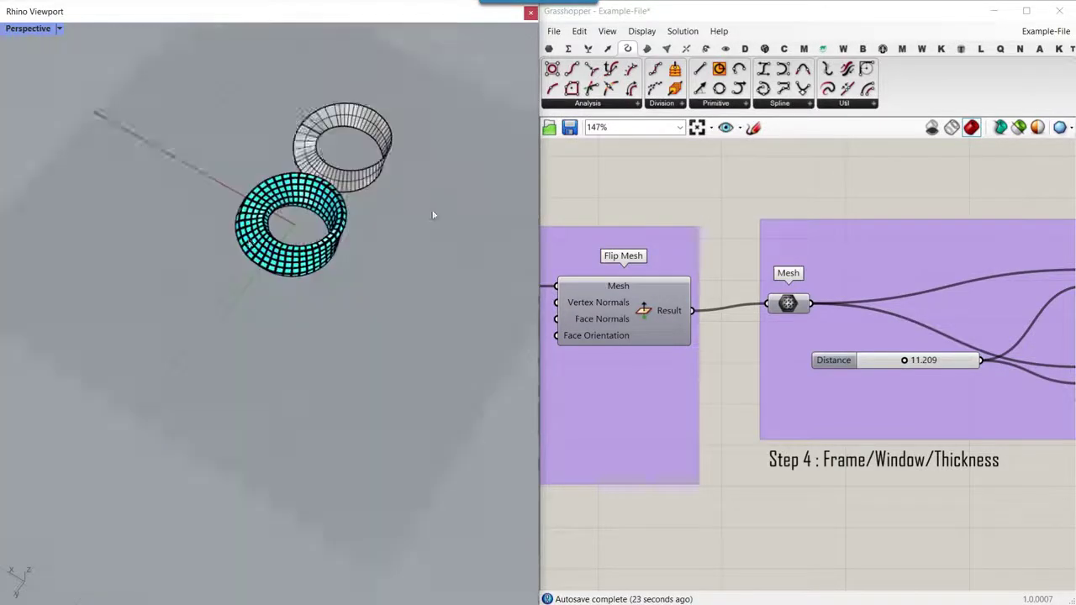
{"action": "scroll", "coordinate": [318, 244], "scroll_direction": "up", "scroll_amount": 5}
{"action": "right_click_drag", "start_coordinate": [300, 291], "coordinate": [409, 244]}
{"action": "scroll", "coordinate": [371, 307], "scroll_direction": "up", "scroll_amount": 3}
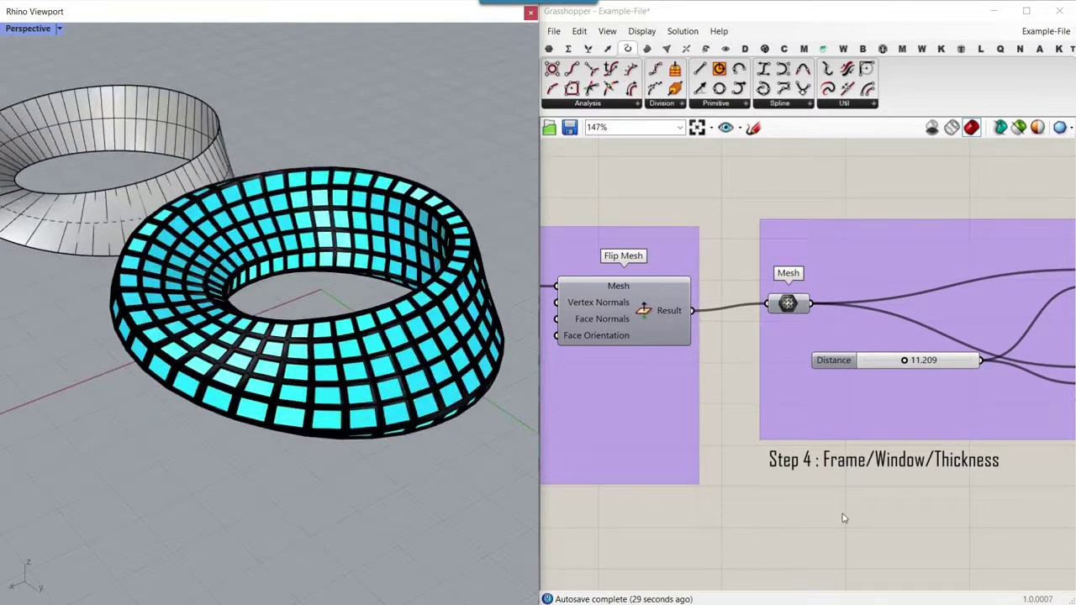
{"action": "right_click_drag", "start_coordinate": [400, 322], "coordinate": [445, 400]}
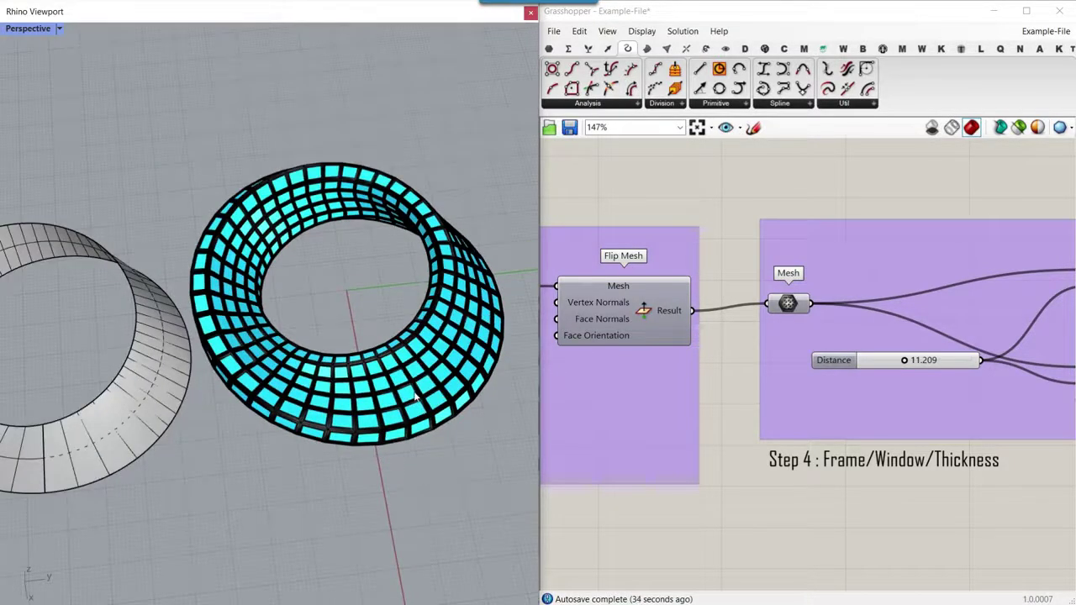
{"action": "right_click_drag", "start_coordinate": [342, 385], "coordinate": [330, 350]}
{"action": "scroll", "coordinate": [330, 350], "scroll_direction": "up", "scroll_amount": 2}
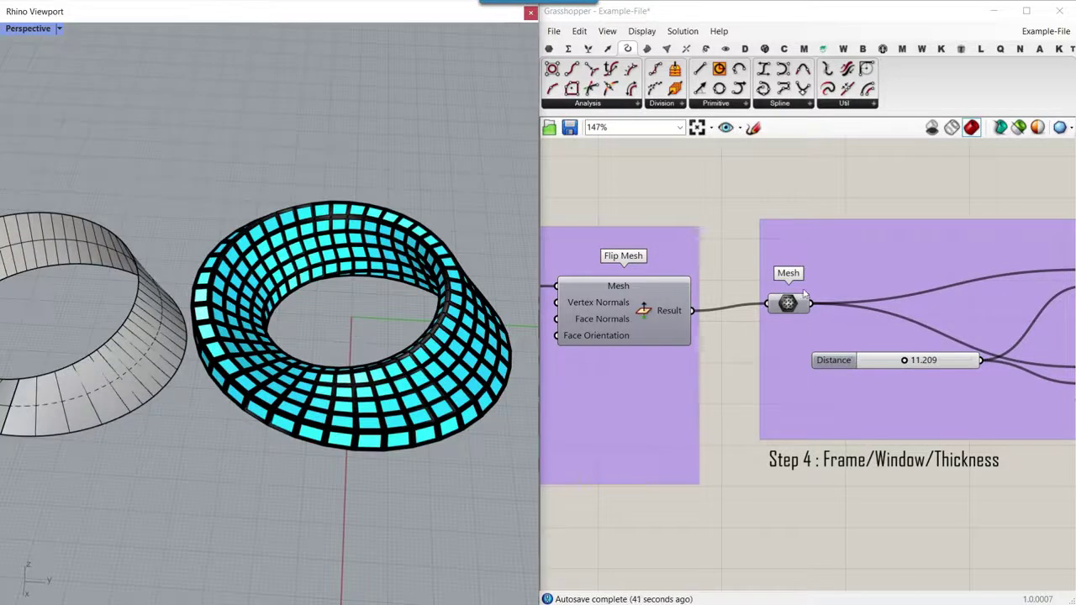
Step: Review the component chain from Plane Surface to Flow and compare it with the baked strip in Rhino
{"action": "scroll", "coordinate": [803, 293], "scroll_direction": "down", "scroll_amount": 5}
{"action": "scroll", "coordinate": [615, 228], "scroll_direction": "up", "scroll_amount": 2}
{"action": "scroll", "coordinate": [726, 296], "scroll_direction": "up", "scroll_amount": 2}
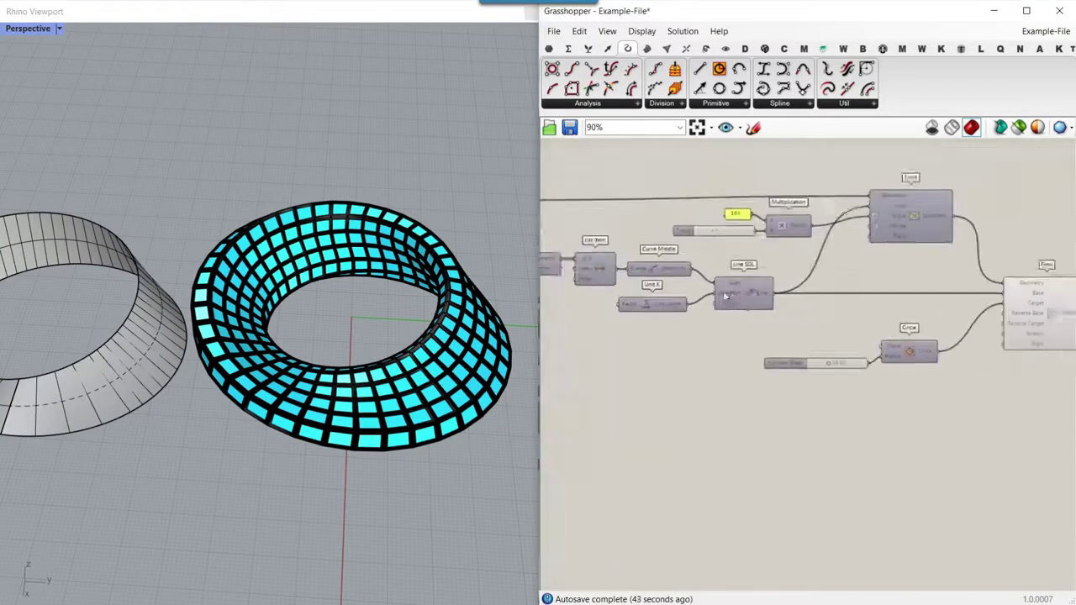
{"action": "scroll", "coordinate": [1028, 344], "scroll_direction": "down", "scroll_amount": 2}
{"action": "right_click_drag", "start_coordinate": [1044, 350], "coordinate": [1012, 358]}
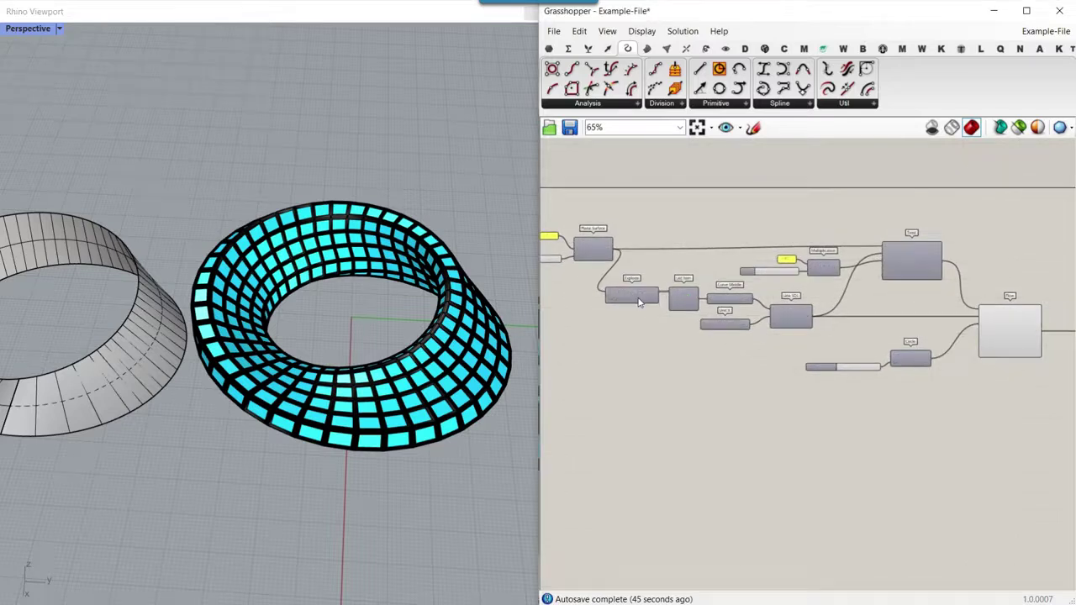
{"action": "scroll", "coordinate": [276, 307], "scroll_direction": "down", "scroll_amount": 5}
{"action": "scroll", "coordinate": [259, 308], "scroll_direction": "up", "scroll_amount": 6}
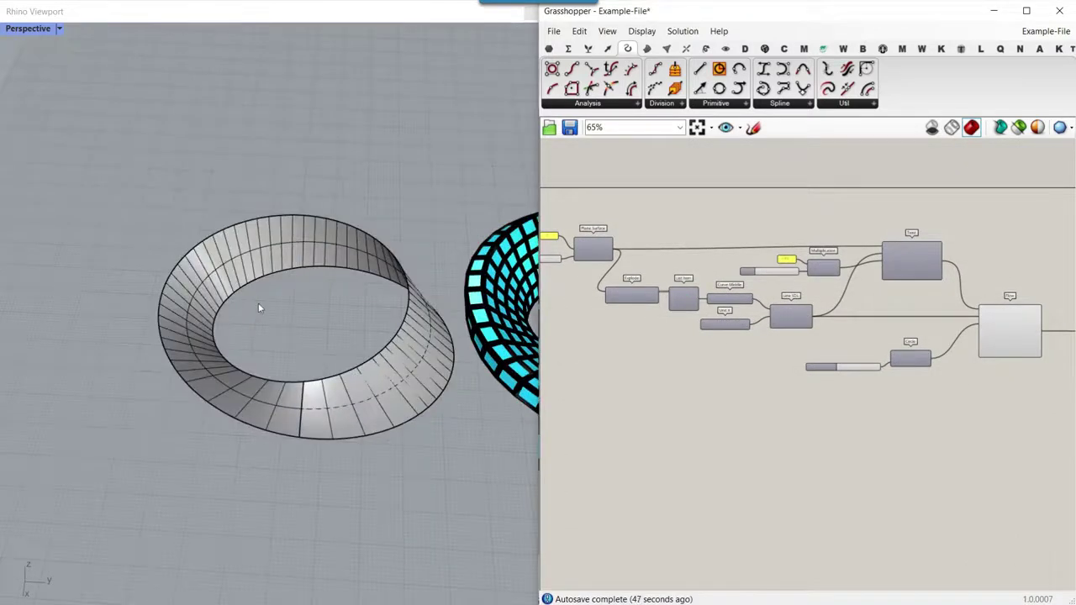
{"action": "scroll", "coordinate": [259, 309], "scroll_direction": "up", "scroll_amount": 2}
{"action": "scroll", "coordinate": [801, 373], "scroll_direction": "up", "scroll_amount": 1}
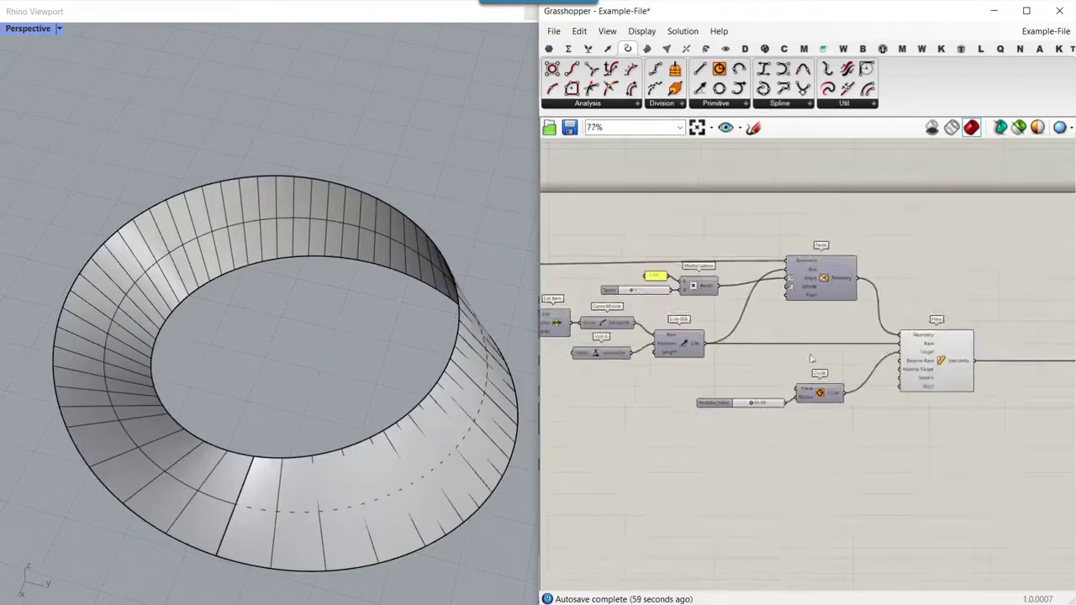
Step: Widen the Grasshopper window to show the Twist, Circle and Flow components beside both Mobius strips in the viewport
{"action": "right_click_drag", "start_coordinate": [780, 359], "coordinate": [920, 368]}
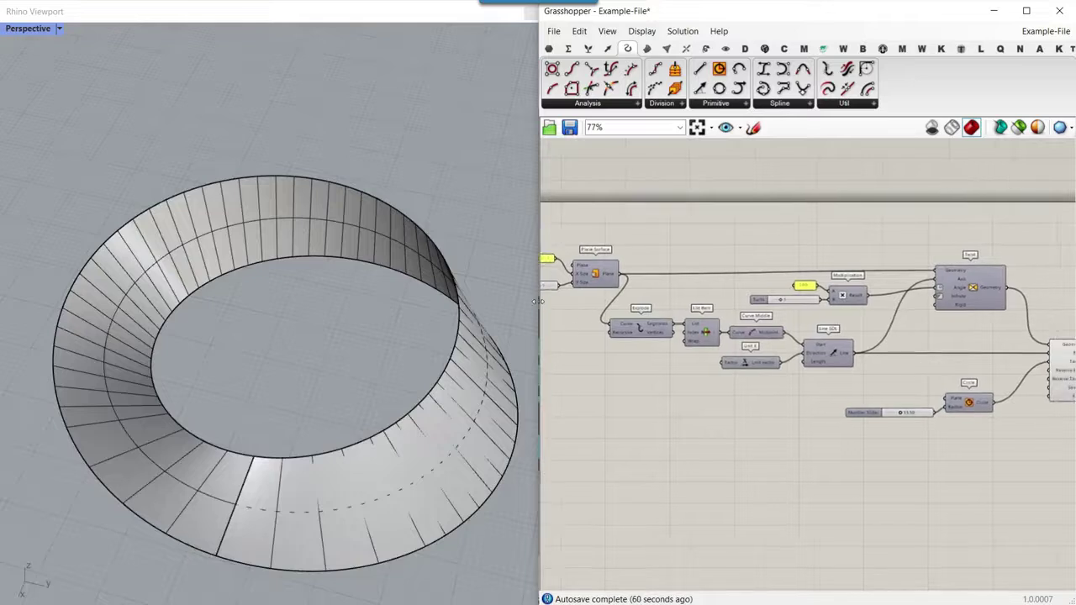
{"action": "left_click_drag", "start_coordinate": [538, 301], "coordinate": [413, 301]}
{"action": "scroll", "coordinate": [636, 277], "scroll_direction": "up", "scroll_amount": 2}
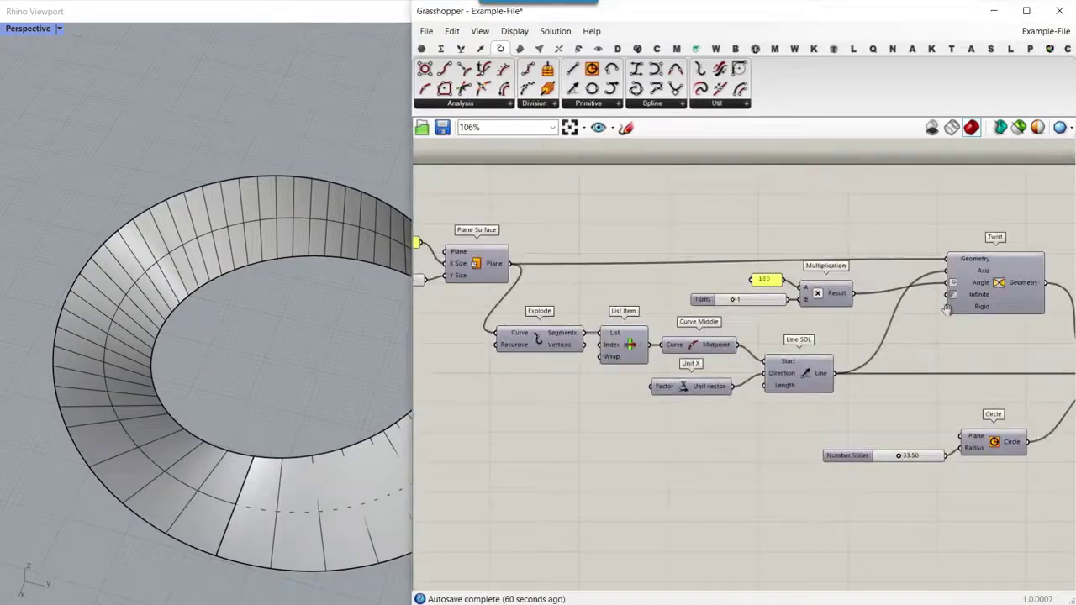
{"action": "right_click_drag", "start_coordinate": [947, 310], "coordinate": [826, 314]}
{"action": "scroll", "coordinate": [236, 352], "scroll_direction": "down", "scroll_amount": 4}
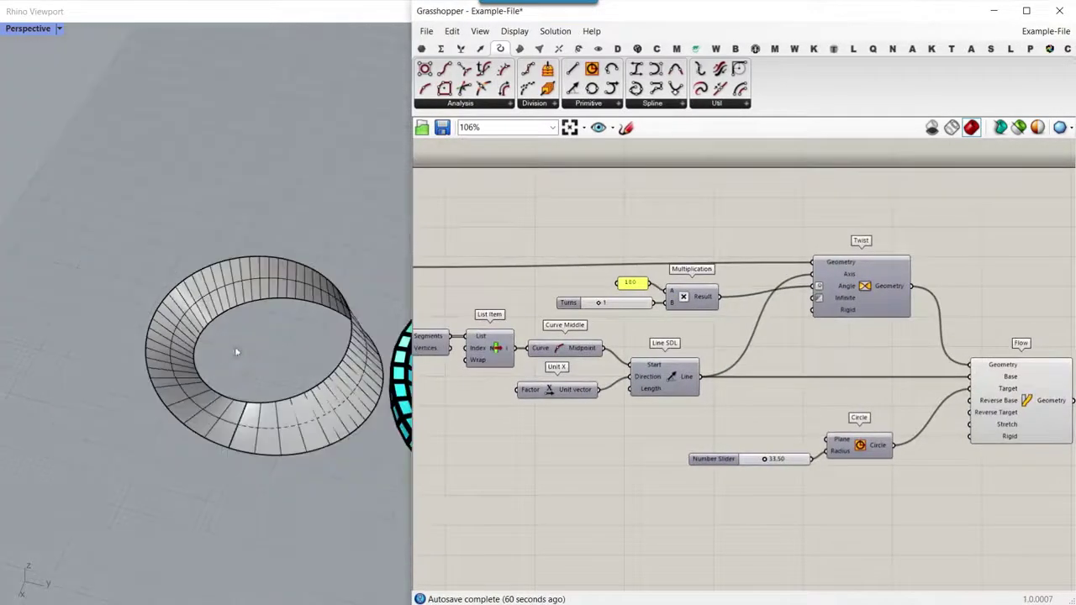
{"action": "scroll", "coordinate": [177, 373], "scroll_direction": "down", "scroll_amount": 3}
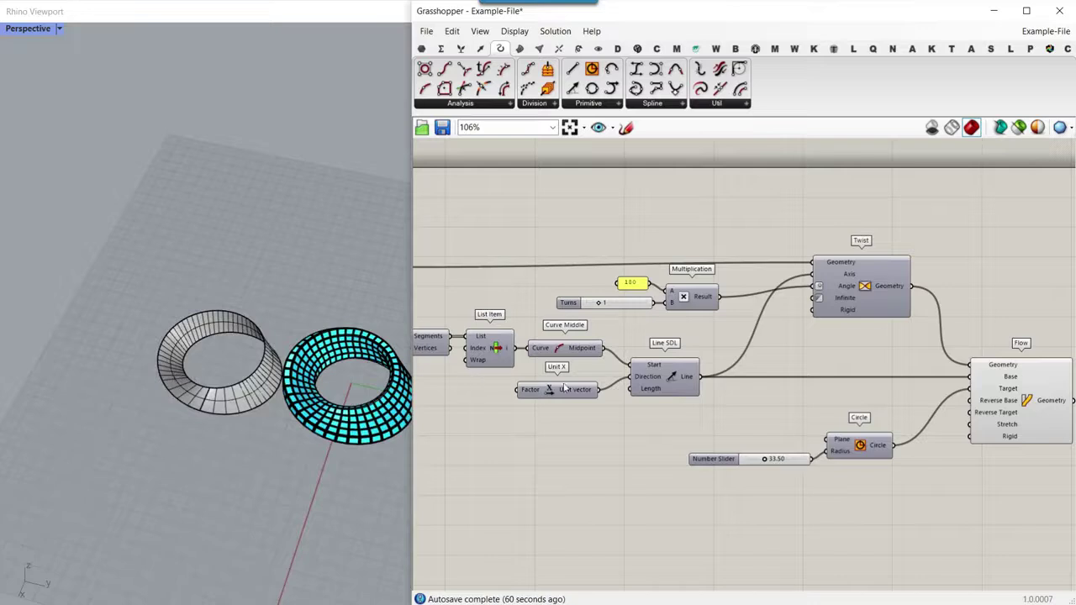